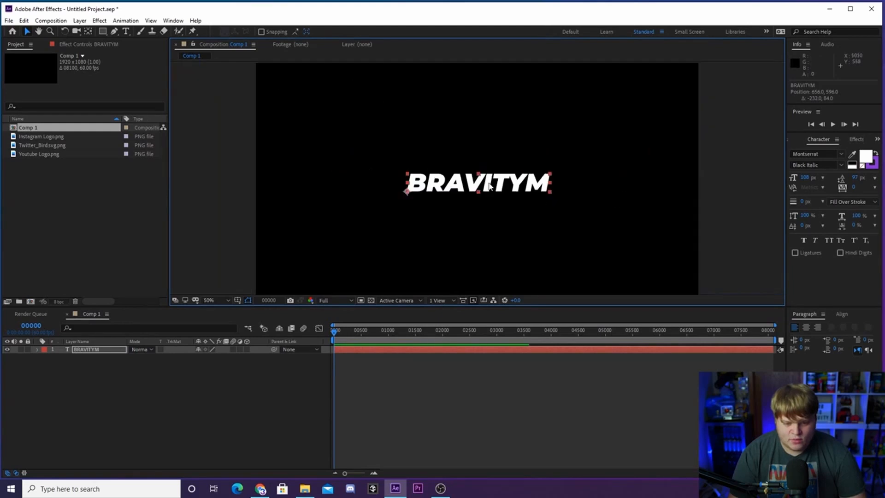
# Step: Move the BRAVITYM text layer's anchor point to the center of the text, at about 306, -36
pyautogui.scroll(1, 489, 183)
pyautogui.doubleClick(491, 185)
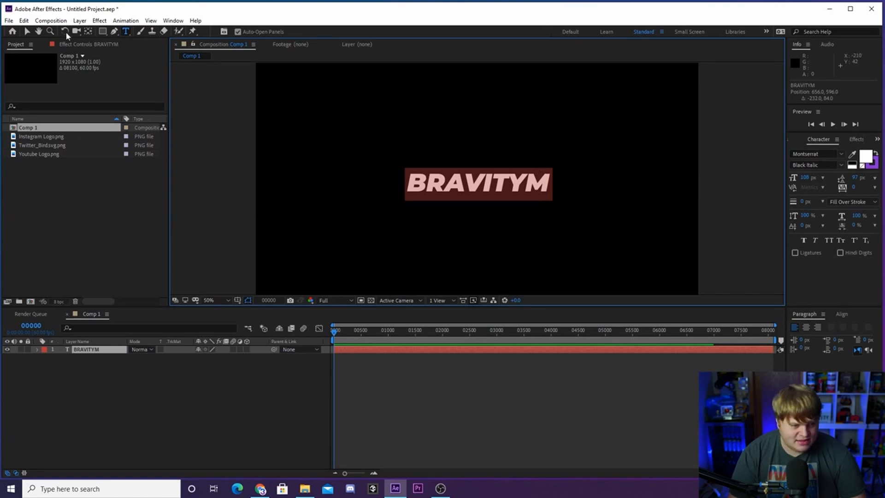
pyautogui.click(27, 31)
pyautogui.click(88, 31)
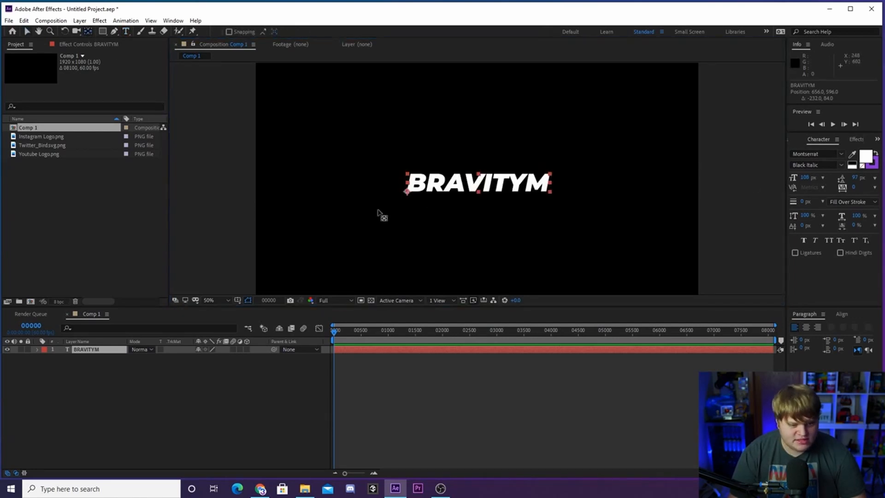
pyautogui.moveTo(407, 191); pyautogui.dragTo(479, 185)
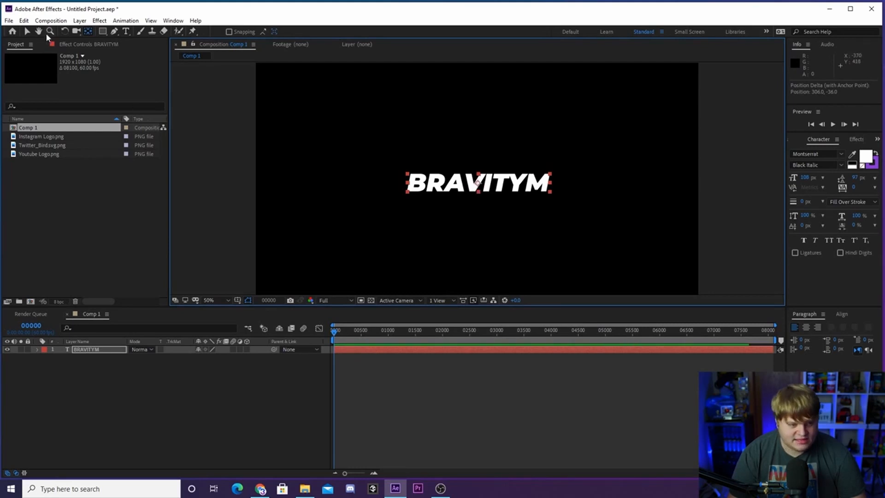
pyautogui.press('v')
pyautogui.click(484, 184)
pyautogui.scroll(-2, 502, 203)
pyautogui.scroll(2, 502, 201)
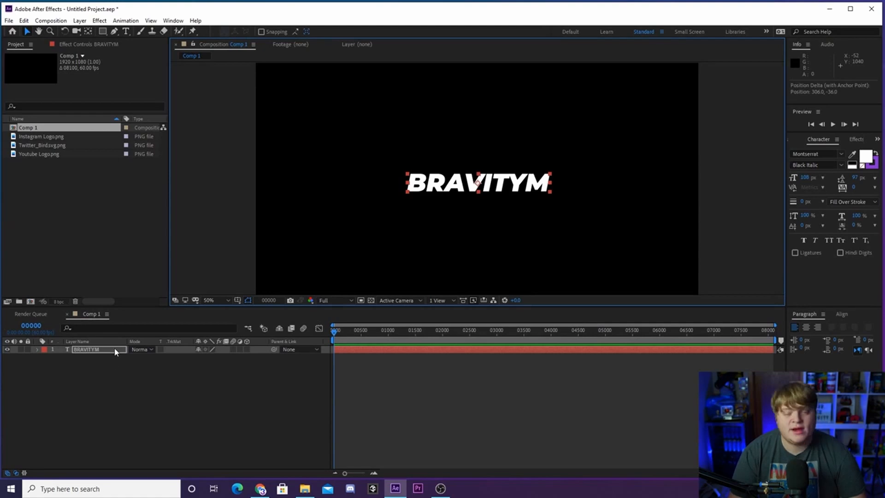
# Step: Make the BRAVITYM text layer a 3D layer and select its text in the composition
pyautogui.click(220, 374)
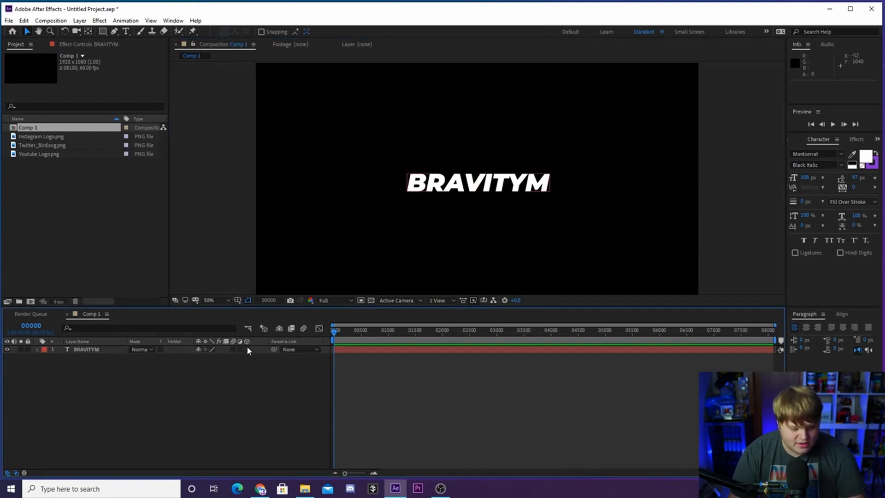
pyautogui.rightClick(255, 343)
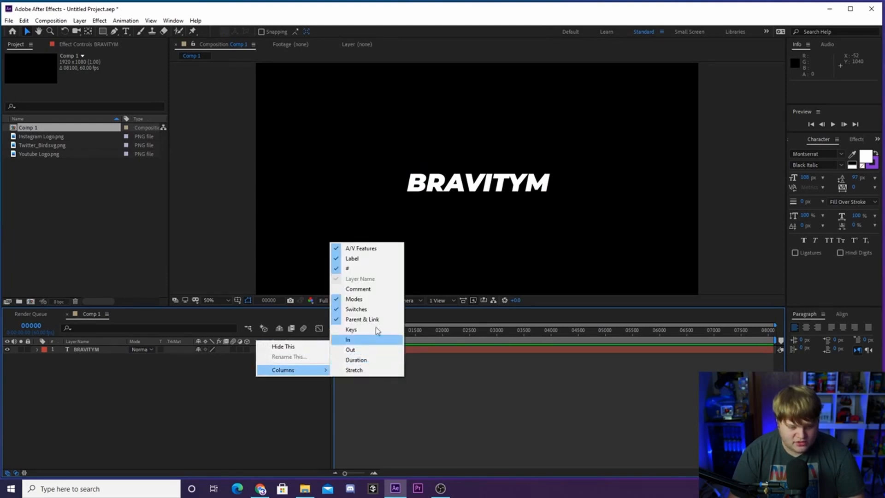
pyautogui.click(249, 380)
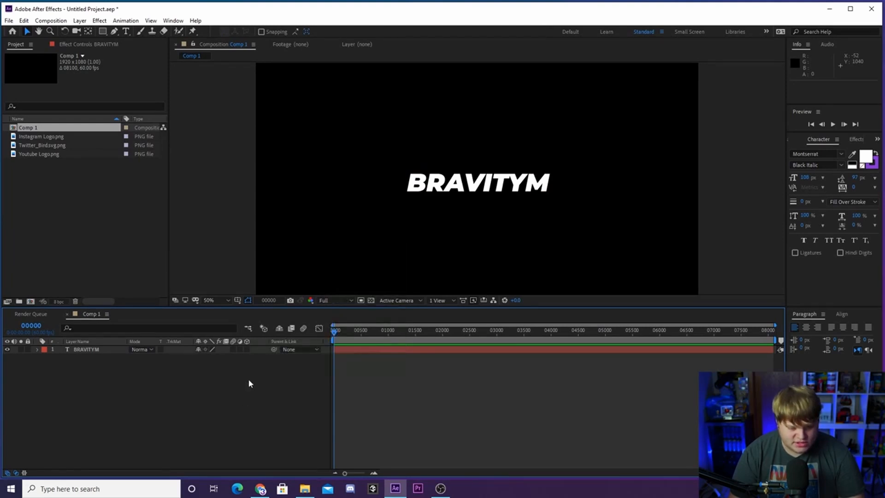
pyautogui.click(247, 350)
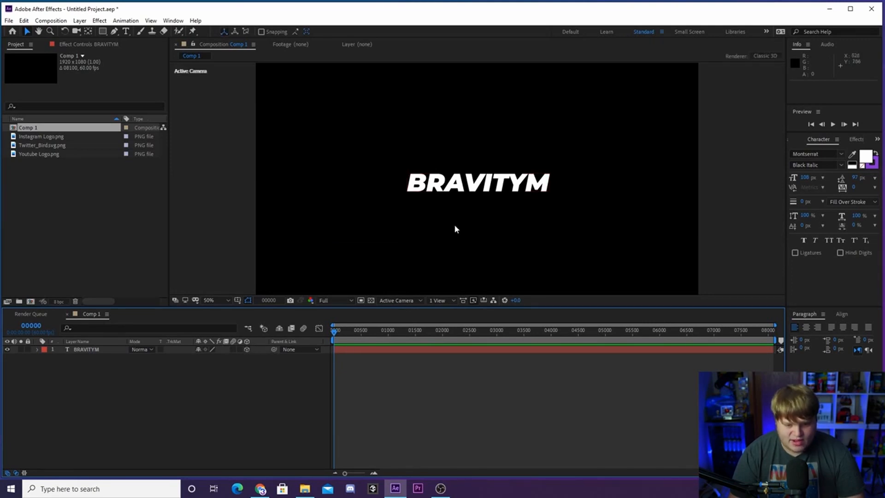
pyautogui.click(475, 186)
pyautogui.scroll(1, 485, 159)
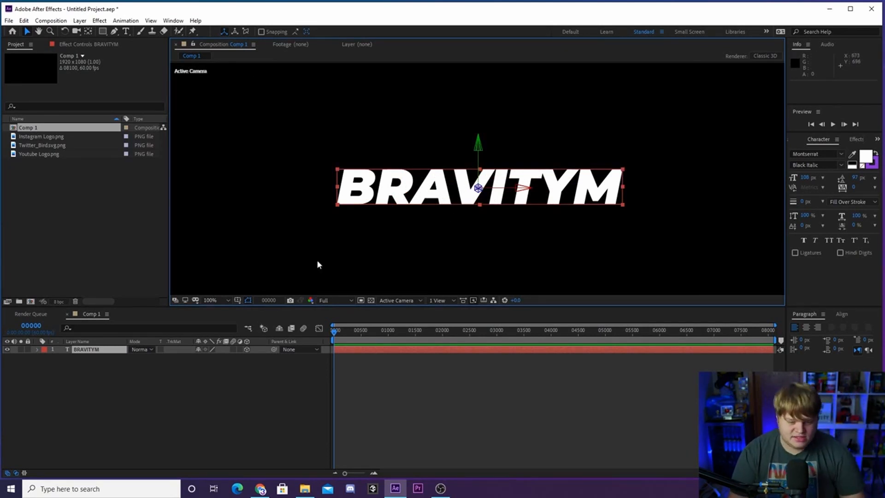
# Step: Enable keyframing for Position and X Rotation on the BRAVITYM layer at frame 0
pyautogui.click(37, 349)
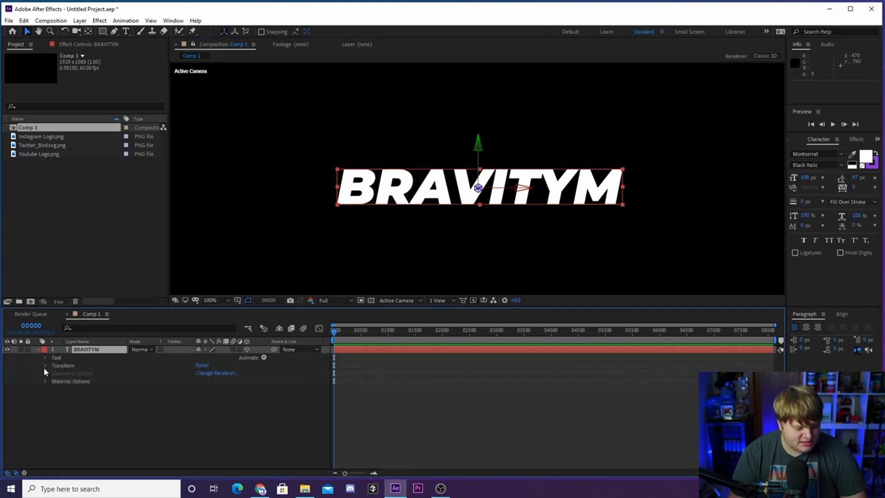
pyautogui.click(45, 365)
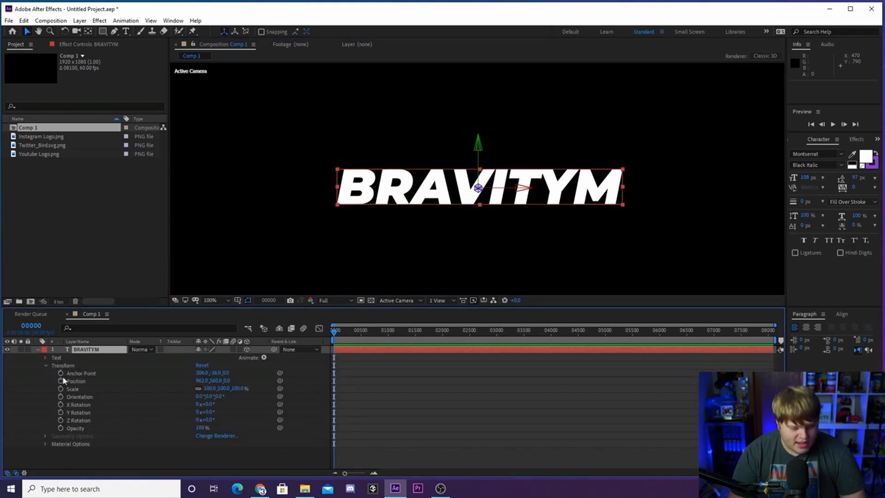
pyautogui.click(61, 381)
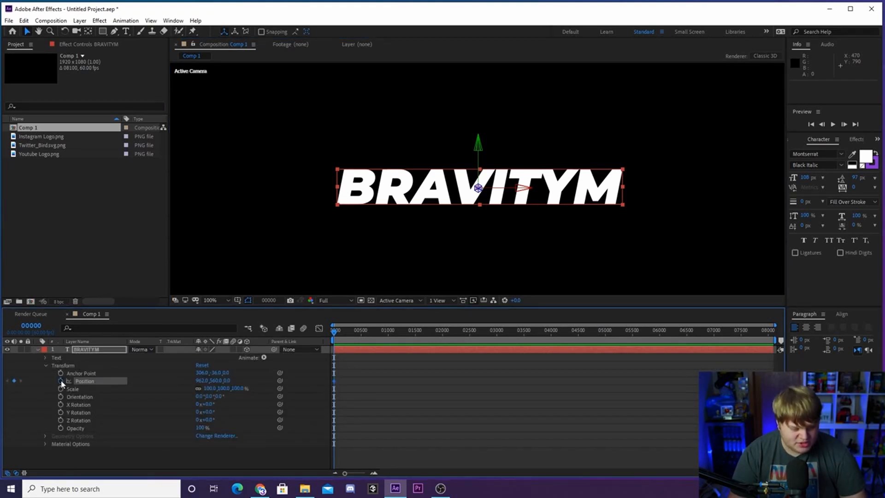
pyautogui.click(60, 405)
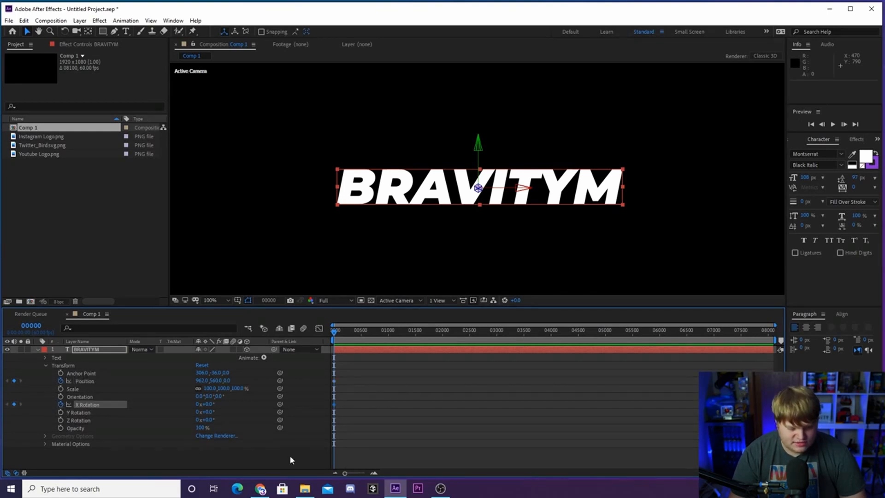
pyautogui.moveTo(208, 403); pyautogui.dragTo(213, 393)
pyautogui.hotkey('ctrl', 'z')
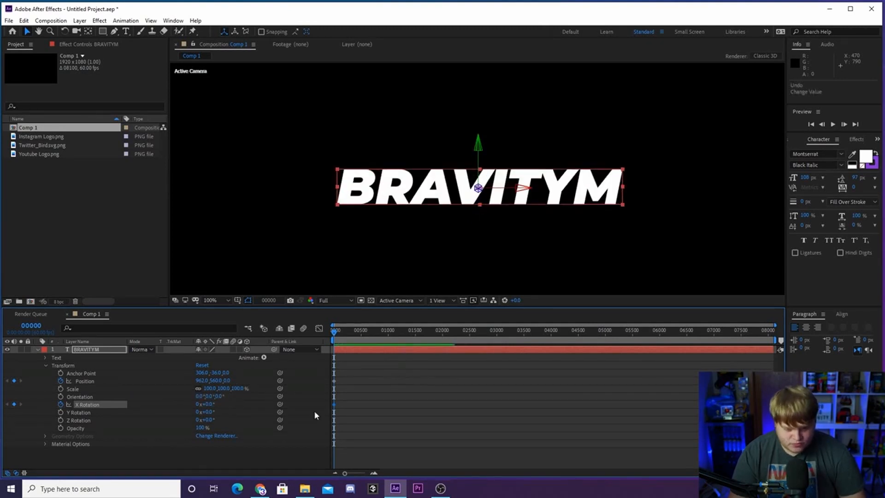
# Step: Add Position and X Rotation keyframes with unchanged values to the BRAVITYM layer at frame 75
pyautogui.click(373, 473)
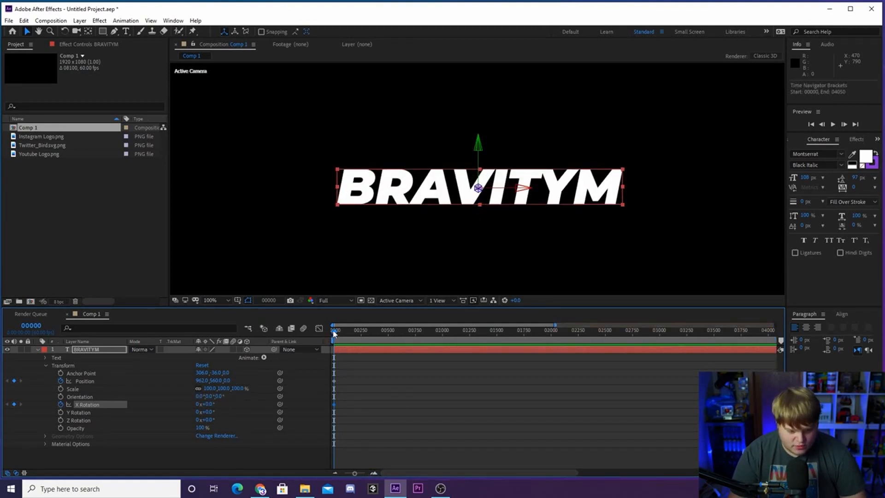
pyautogui.click(373, 473)
pyautogui.moveTo(342, 344); pyautogui.dragTo(367, 341)
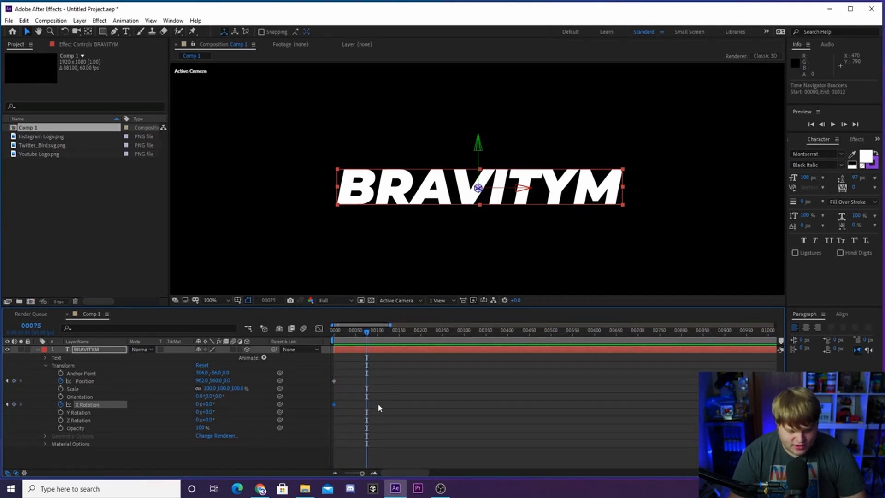
pyautogui.click(14, 380)
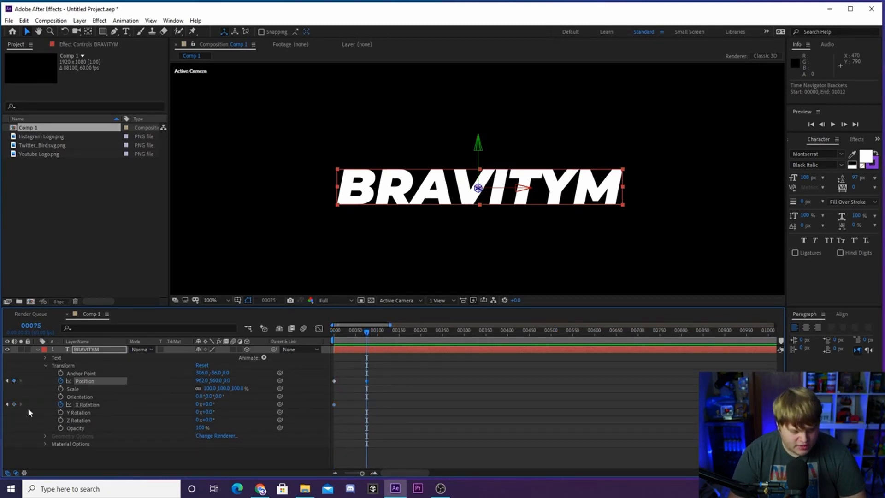
pyautogui.click(14, 404)
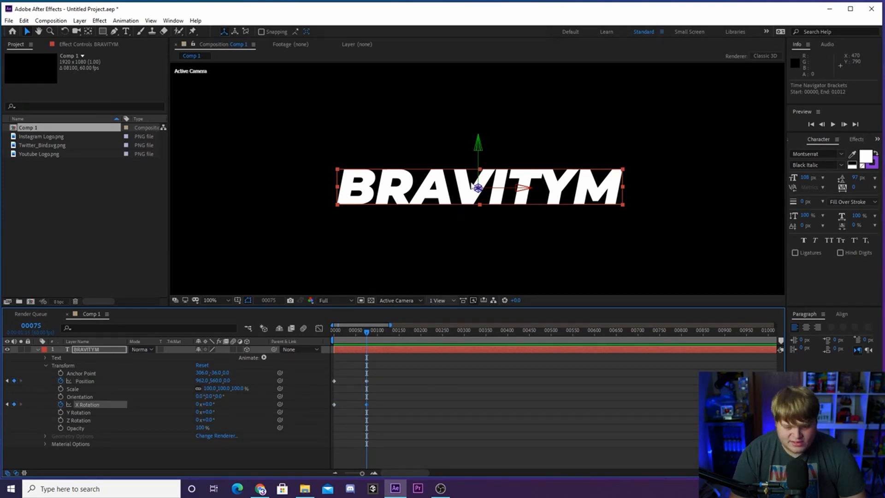
# Step: Set the BRAVITYM layer's X Rotation to -90° at the frame 0 keyframe
pyautogui.click(7, 381)
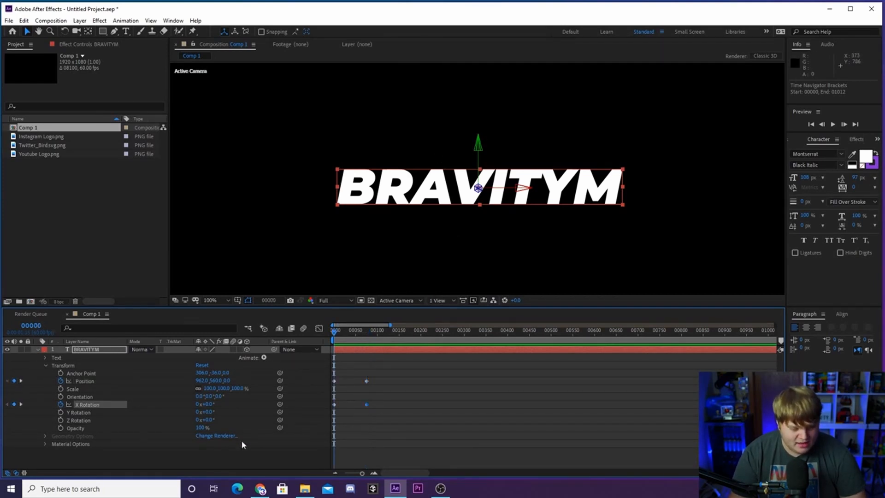
pyautogui.moveTo(208, 404); pyautogui.dragTo(186, 409)
pyautogui.click(208, 404)
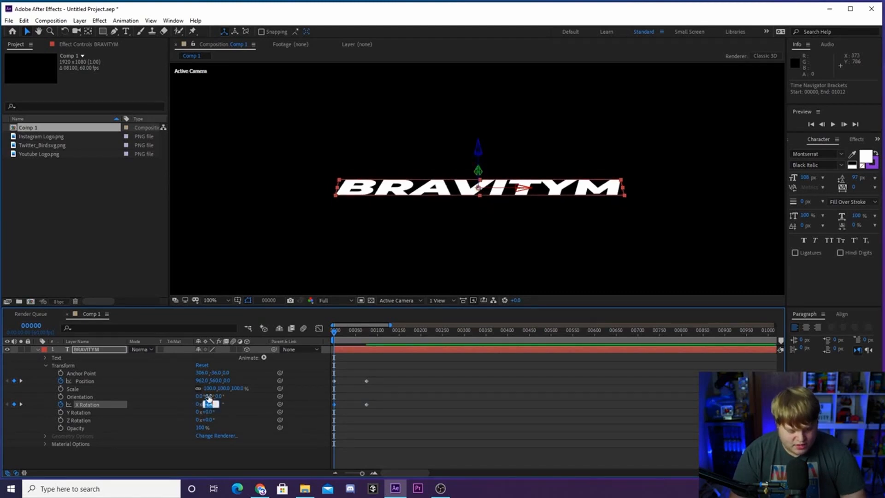
pyautogui.write('-90')
pyautogui.press('Return')
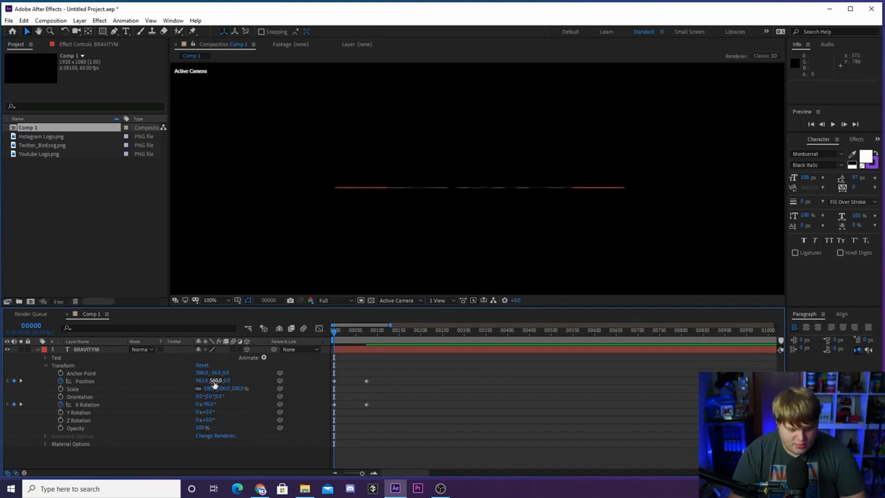
# Step: Raise the BRAVITYM text at frame 0 by setting its Y position to about 492, and preview the animation
pyautogui.moveTo(215, 384); pyautogui.dragTo(191, 375)
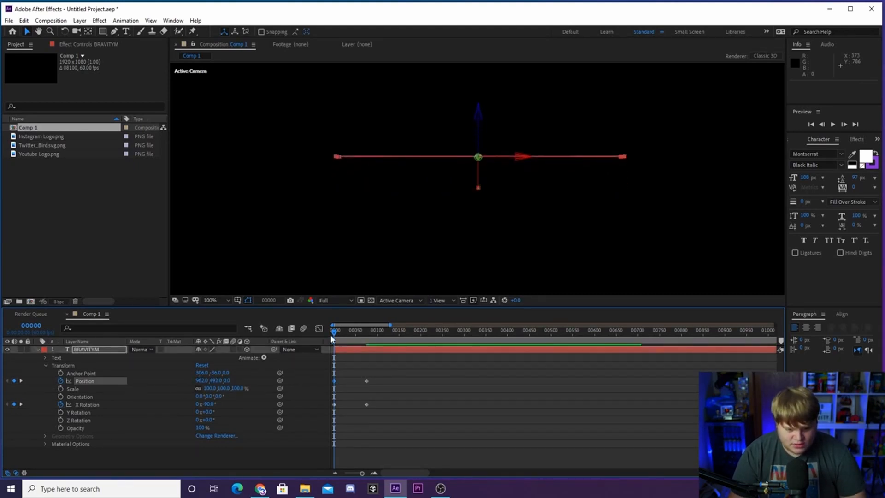
pyautogui.moveTo(331, 336); pyautogui.dragTo(356, 349)
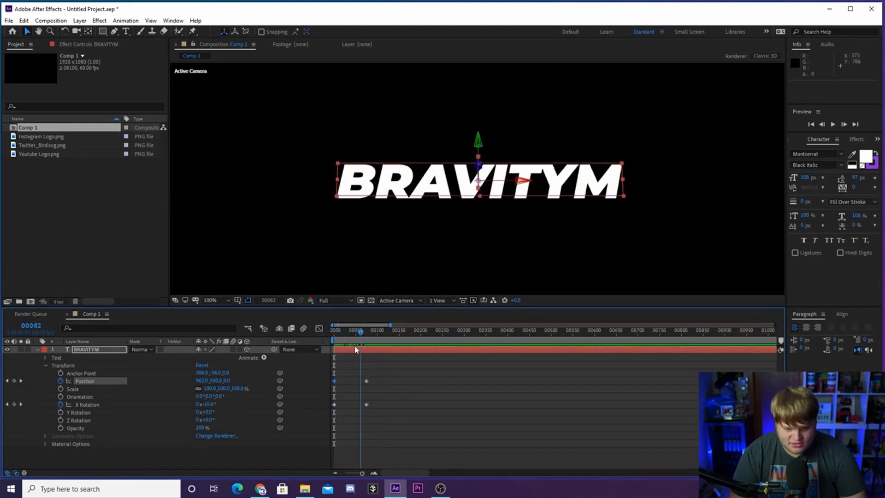
pyautogui.press('space')
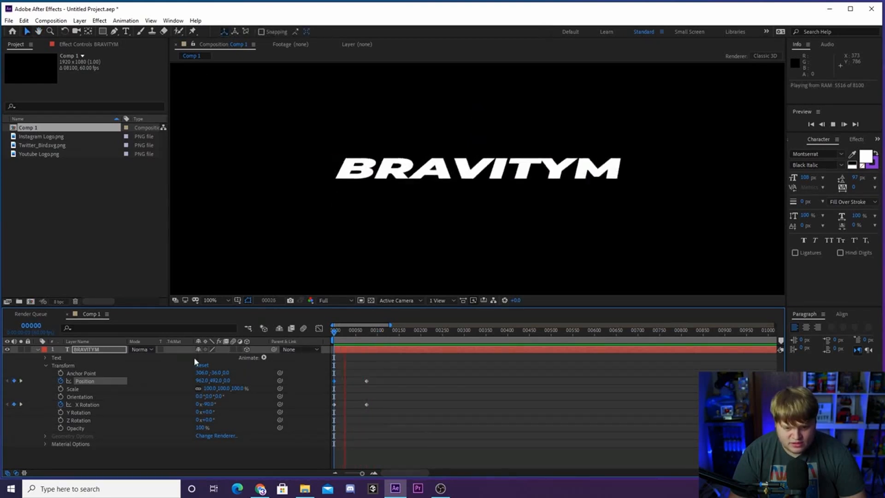
pyautogui.press('space')
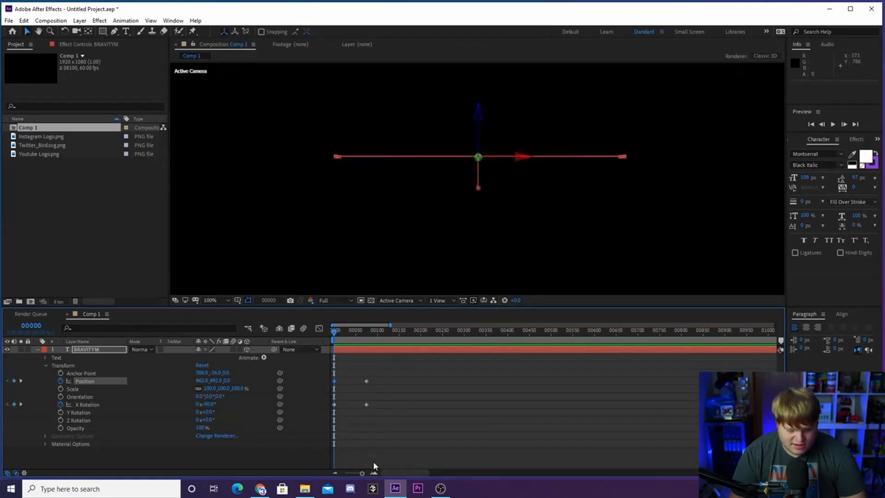
# Step: Apply Easy Ease to all Position and X Rotation keyframes of the BRAVITYM layer
pyautogui.click(374, 472)
pyautogui.moveTo(409, 371); pyautogui.dragTo(397, 408)
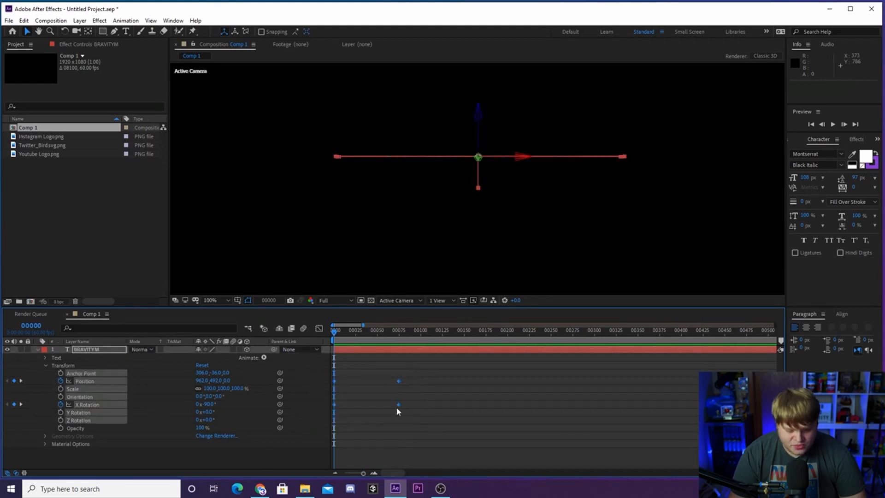
pyautogui.rightClick(400, 383)
pyautogui.moveTo(456, 376)
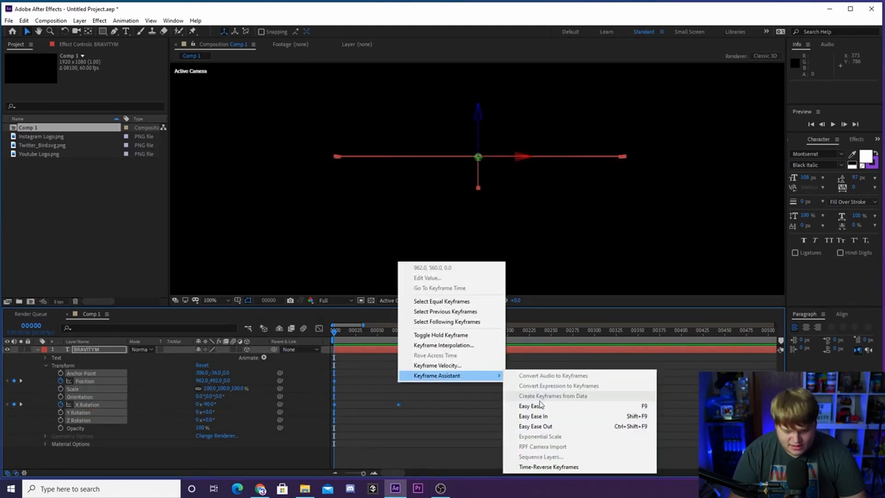
pyautogui.click(545, 407)
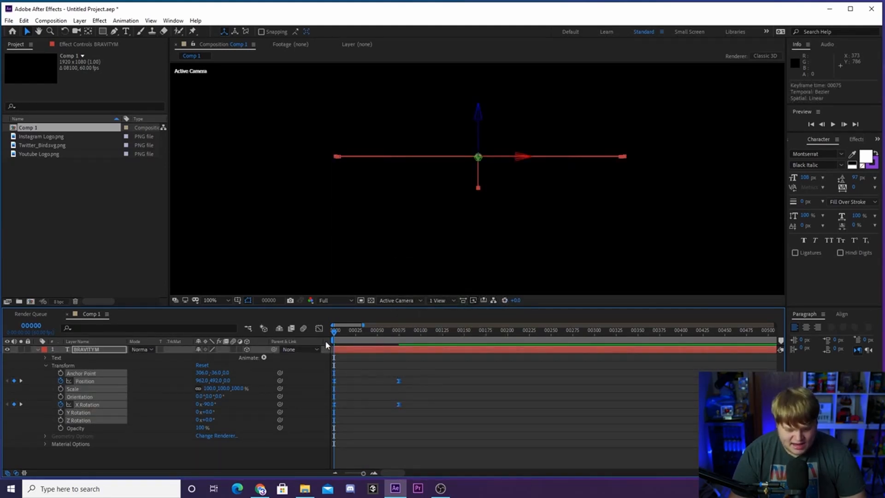
# Step: Reshape the Position speed graph by extending the frame 75 keyframe's ease handle toward the start, peaking early at about 220 px/sec
pyautogui.click(420, 392)
pyautogui.moveTo(425, 370); pyautogui.dragTo(300, 389)
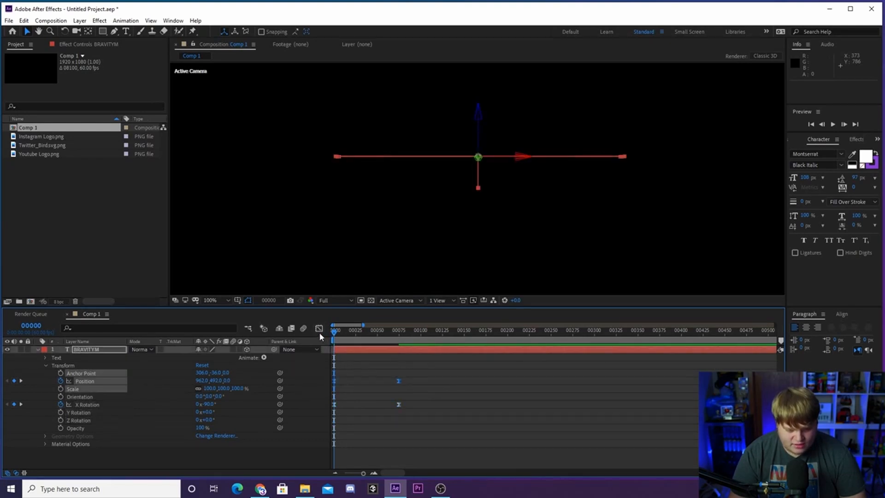
pyautogui.click(319, 329)
pyautogui.click(372, 473)
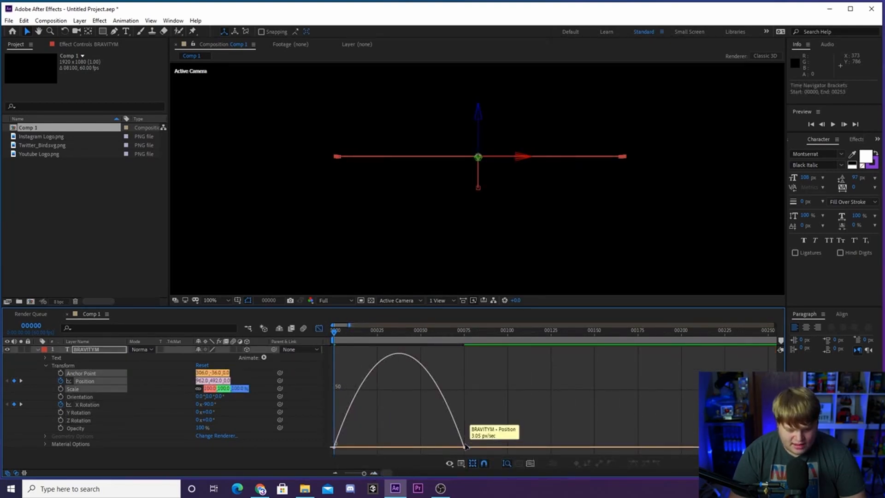
pyautogui.click(442, 448)
pyautogui.moveTo(442, 448); pyautogui.dragTo(398, 449)
pyautogui.click(319, 329)
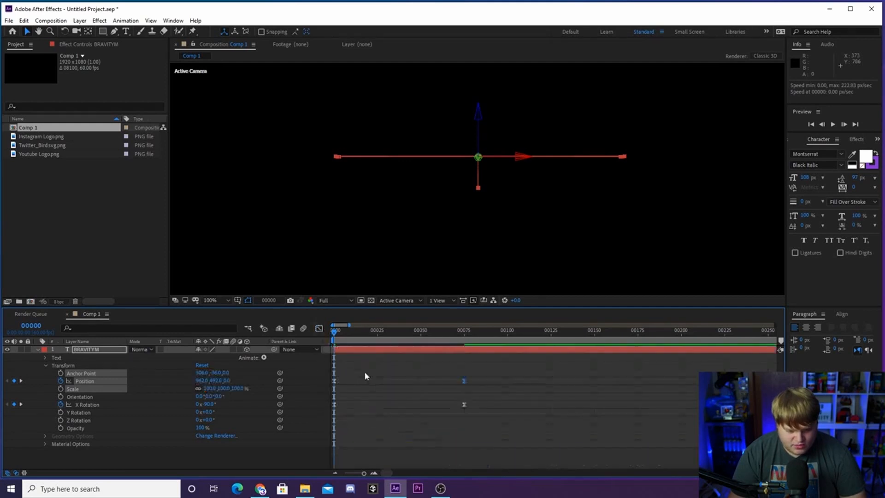
# Step: Reshape the X Rotation speed graph to peak early at about 270°/sec with a long ease into frame 75, and preview the animation
pyautogui.moveTo(491, 396); pyautogui.dragTo(330, 414)
pyautogui.click(319, 329)
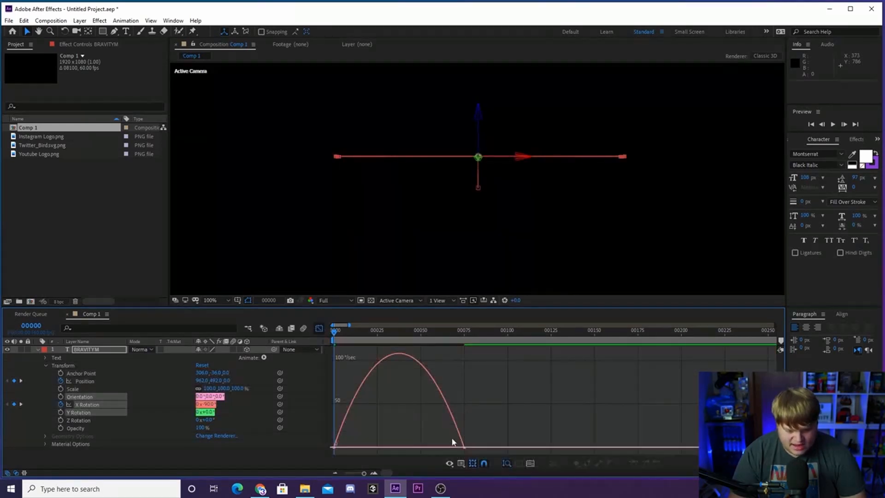
pyautogui.moveTo(442, 448); pyautogui.dragTo(399, 445)
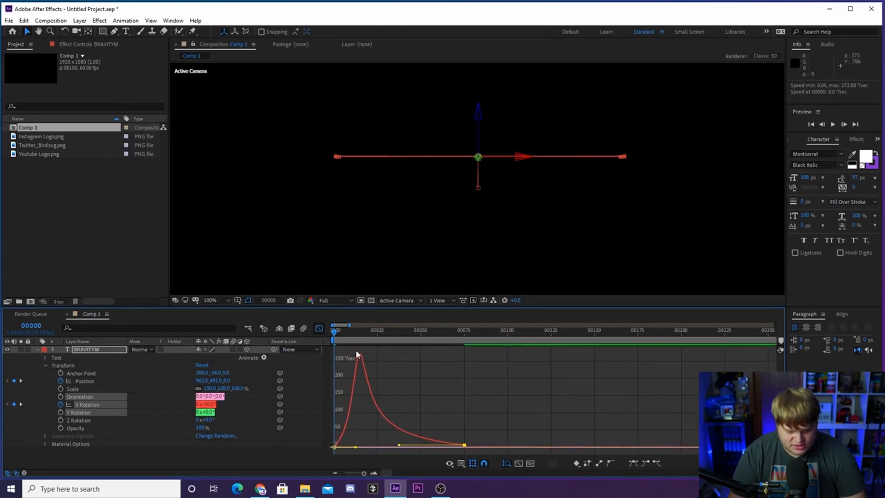
pyautogui.click(319, 329)
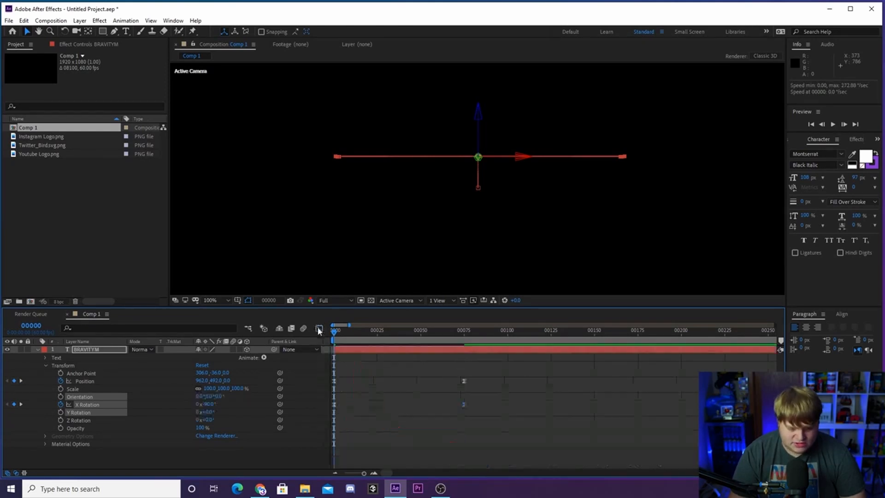
pyautogui.press('space')
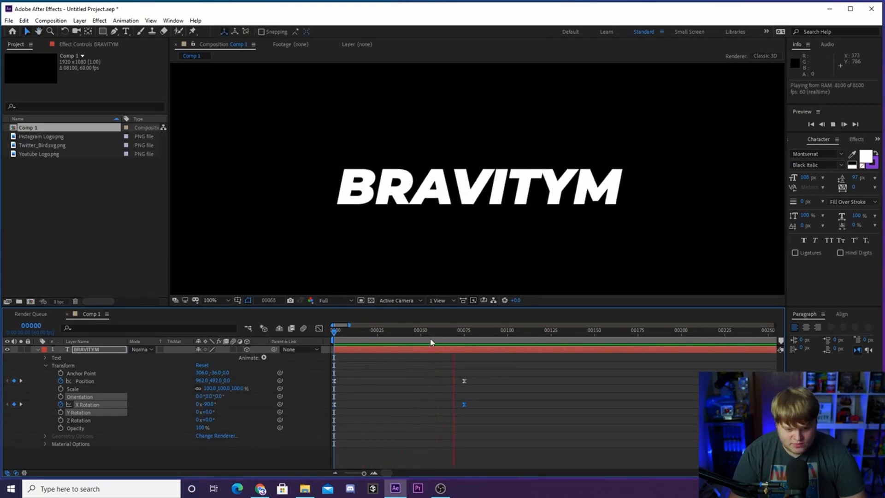
# Step: Shift the BRAVITYM layer about 3 frames later, trim its start to about frame 7, and preview the animation
pyautogui.press(',')
pyautogui.press(',')
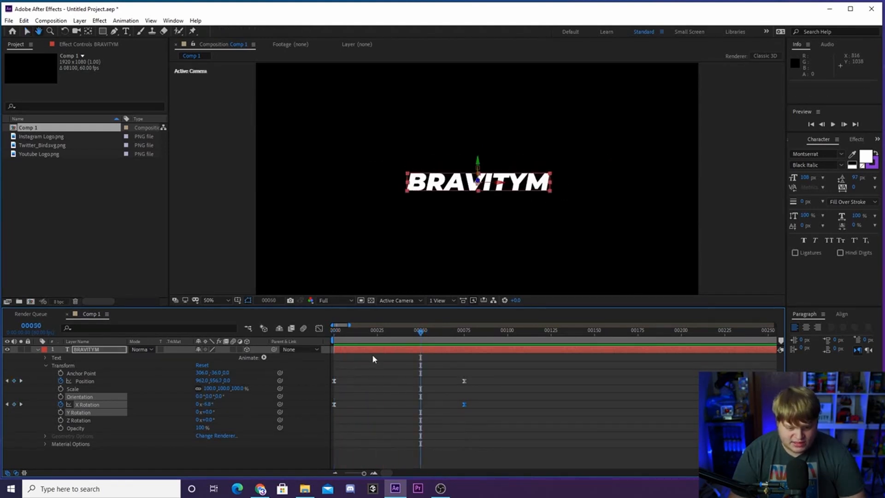
pyautogui.moveTo(359, 350); pyautogui.dragTo(363, 351)
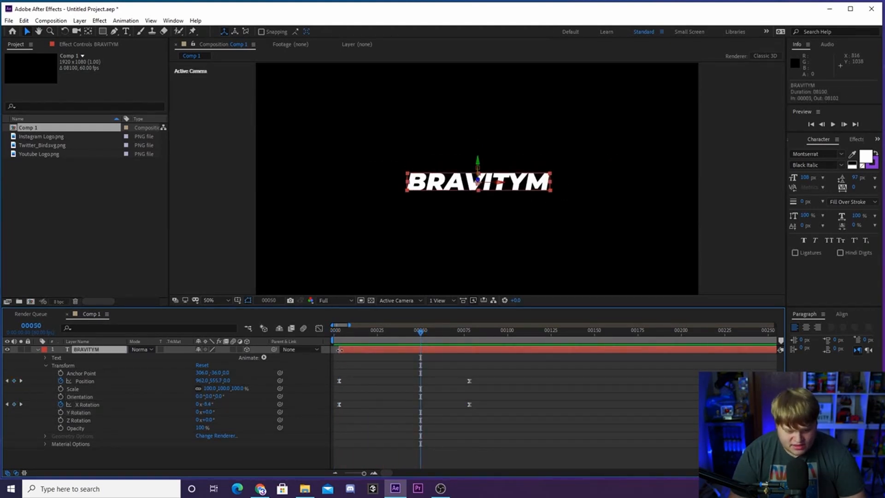
pyautogui.press('space')
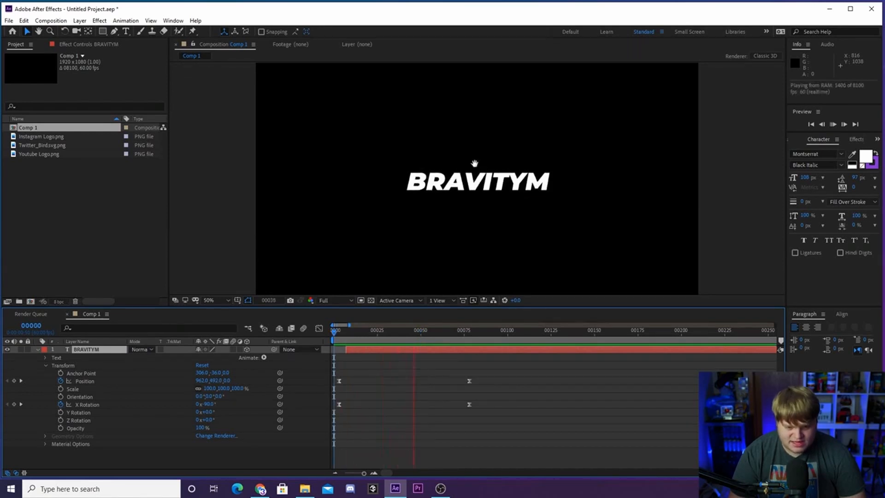
pyautogui.press('space')
pyautogui.press('space')
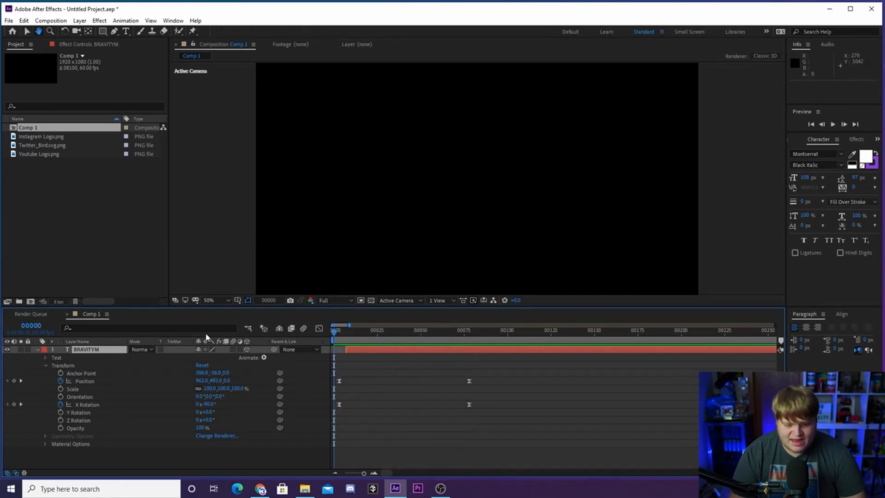
# Step: Copy the Position and X Rotation keyframes that end the entrance and paste them at frame 301
pyautogui.click(335, 474)
pyautogui.click(335, 473)
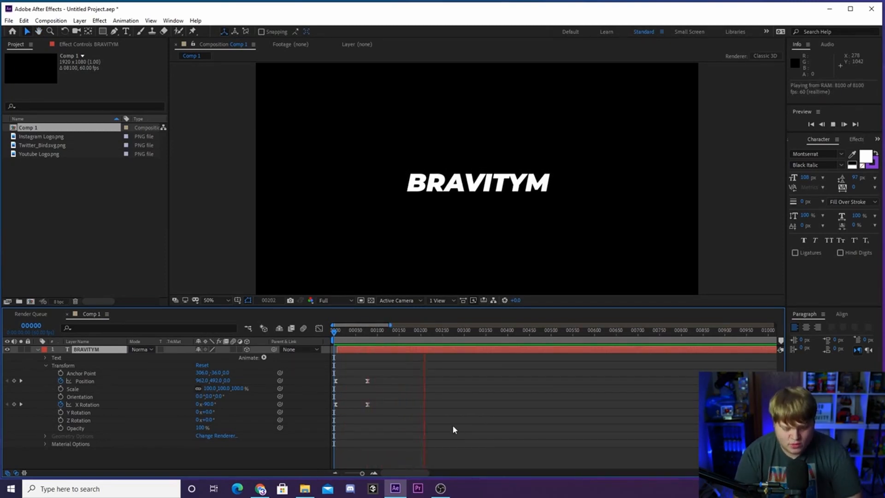
pyautogui.press('space')
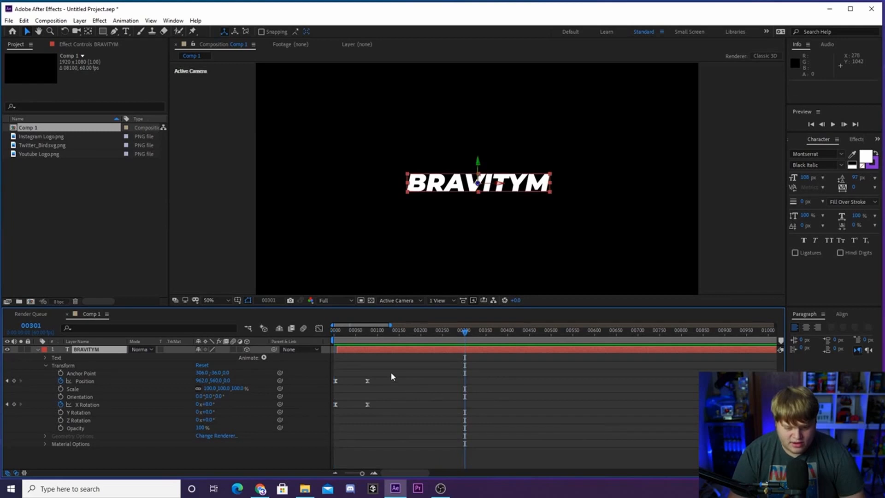
pyautogui.moveTo(391, 372); pyautogui.dragTo(365, 420)
pyautogui.hotkey('ctrl', 'c')
pyautogui.hotkey('ctrl', 'v')
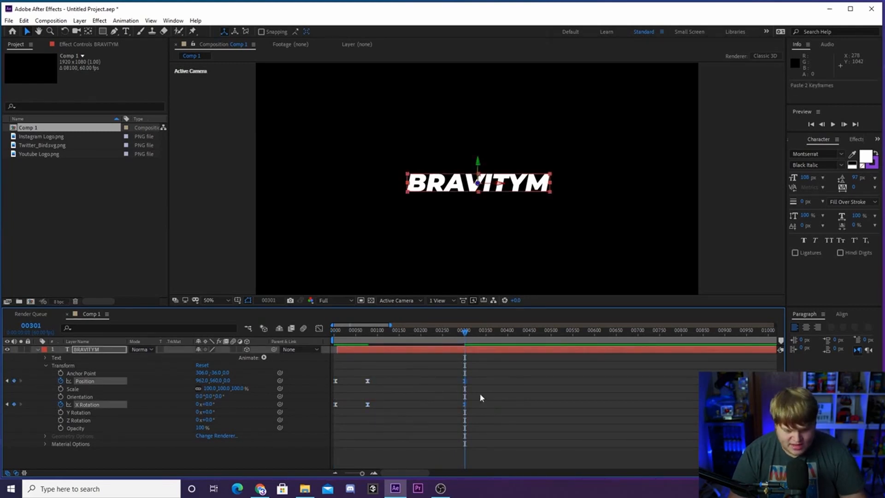
# Step: Set the BRAVITYM layer's X Rotation to 90° at frame 380
pyautogui.moveTo(379, 371); pyautogui.dragTo(318, 424)
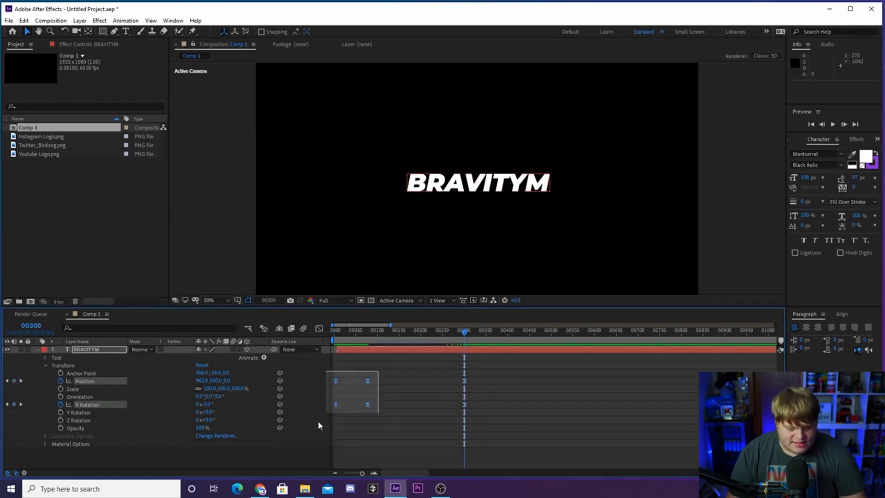
pyautogui.click(481, 388)
pyautogui.moveTo(465, 333); pyautogui.dragTo(498, 338)
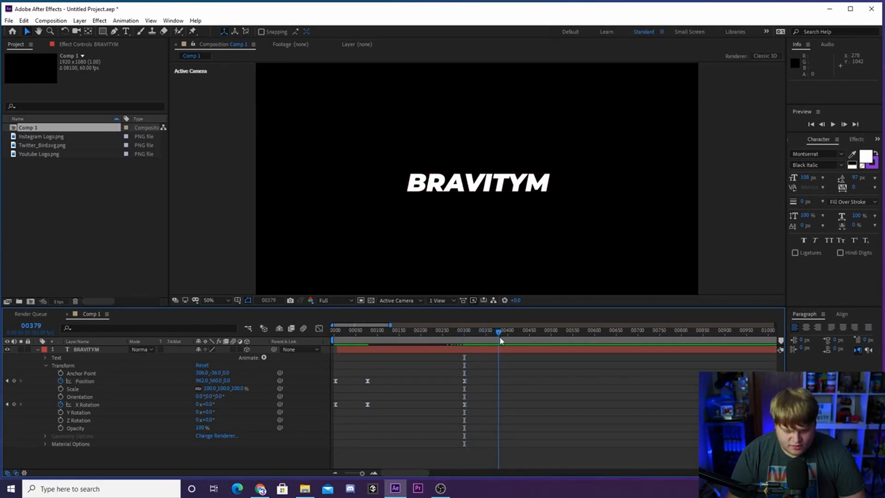
pyautogui.click(479, 182)
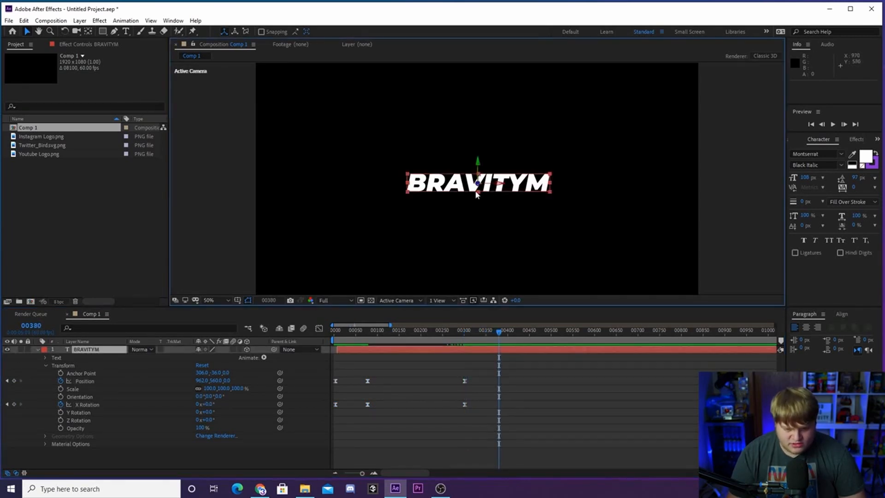
pyautogui.click(210, 404)
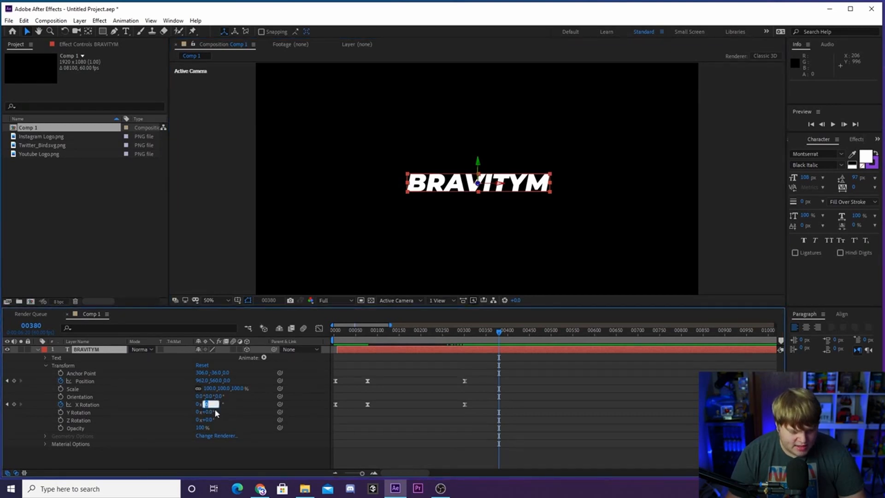
pyautogui.write('9')
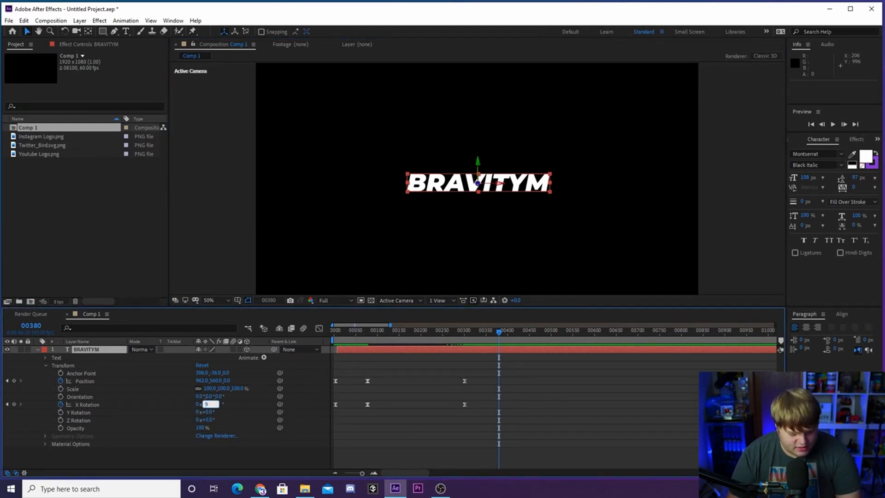
pyautogui.write('0')
pyautogui.press('Return')
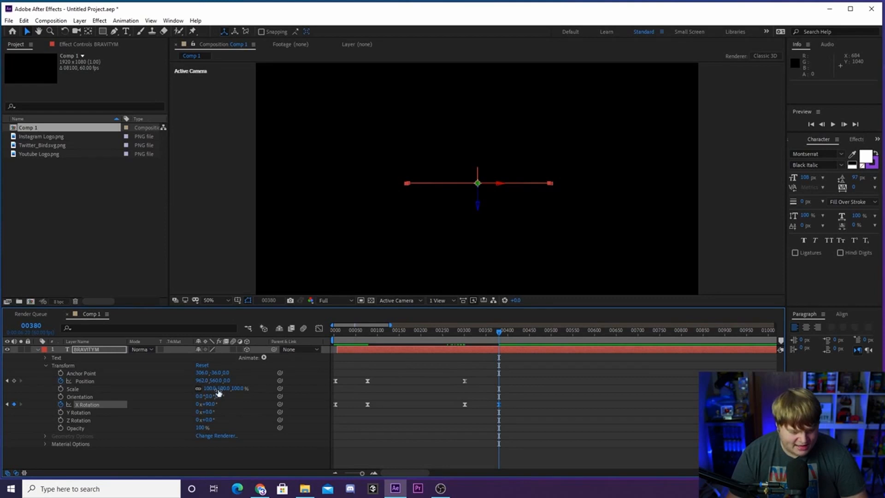
# Step: Lower the BRAVITYM text at frame 380 by setting its Y position to about 649, and preview the exit
pyautogui.moveTo(211, 380); pyautogui.dragTo(299, 373)
pyautogui.press('space')
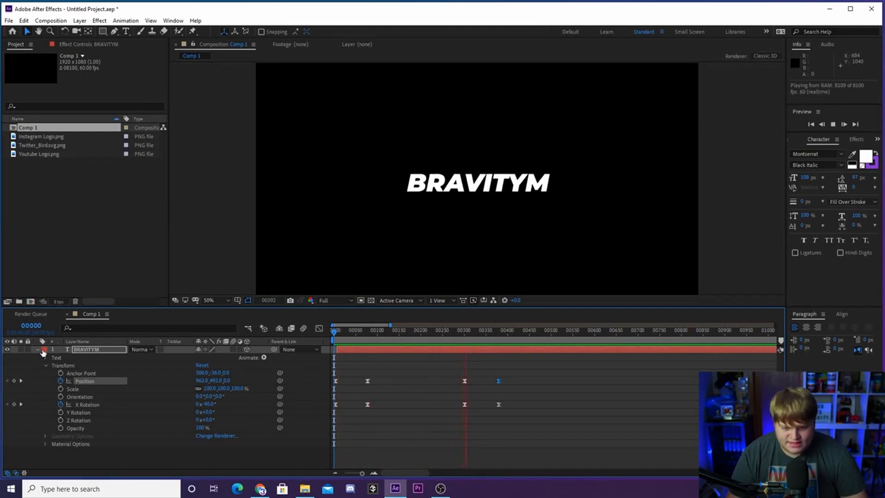
pyautogui.press('space')
# Step: Reshape the Position speed graph between the last two keyframes to peak early at about 277 px/sec
pyautogui.moveTo(546, 369); pyautogui.dragTo(424, 395)
pyautogui.click(319, 329)
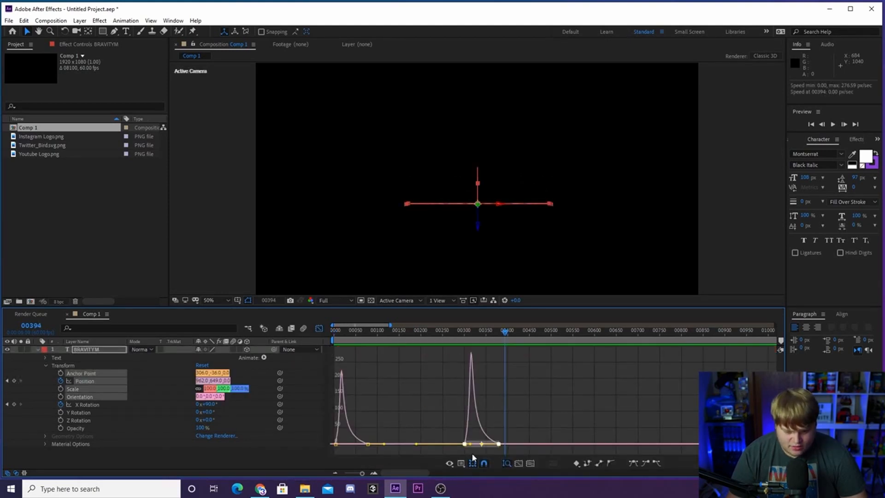
pyautogui.click(319, 328)
# Step: Reshape the exit's X Rotation speed graph to peak early at about 280°/sec with a long ease-out, and preview the animation
pyautogui.moveTo(510, 388); pyautogui.dragTo(427, 415)
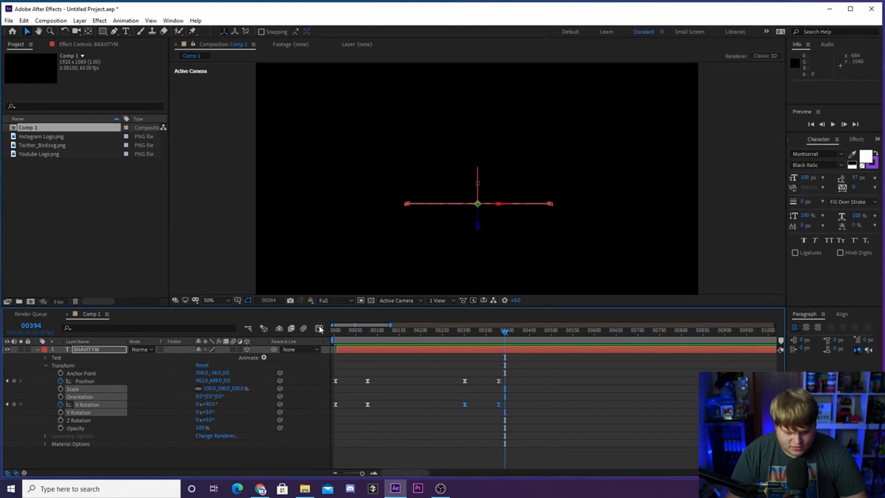
pyautogui.click(319, 328)
pyautogui.click(374, 474)
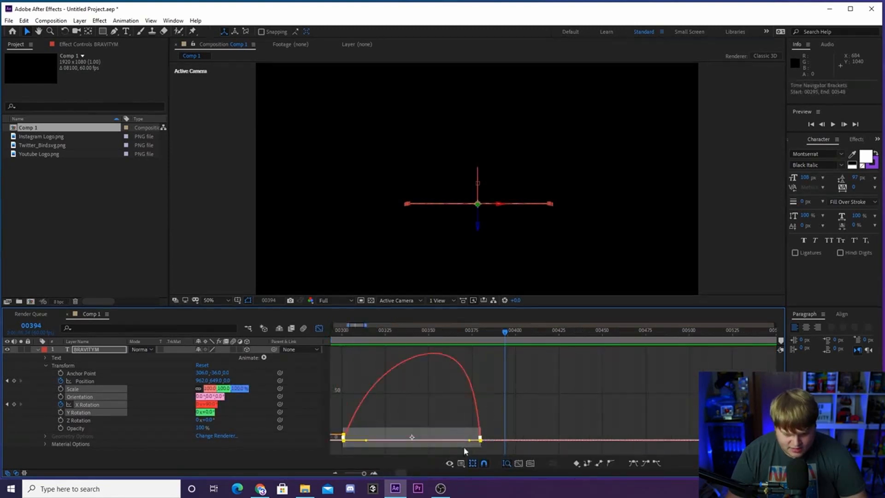
pyautogui.moveTo(450, 443); pyautogui.dragTo(409, 445)
pyautogui.click(339, 472)
pyautogui.click(339, 472)
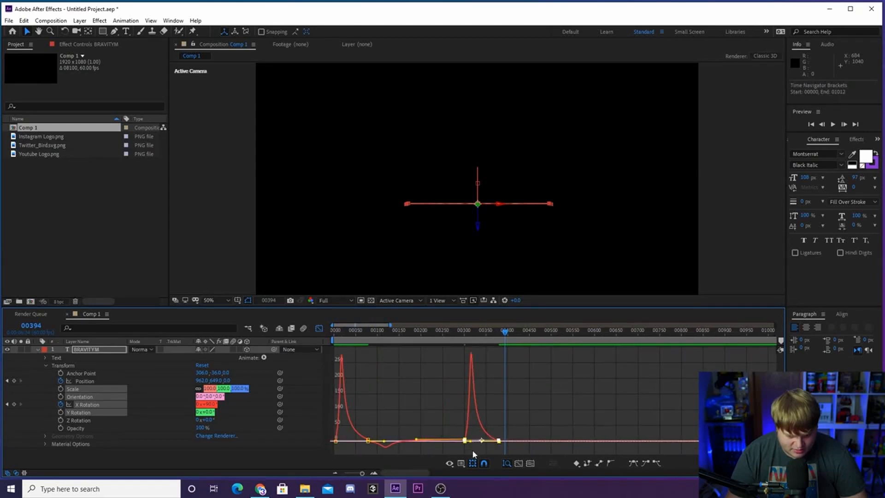
pyautogui.moveTo(482, 442); pyautogui.dragTo(482, 444)
pyautogui.press('space')
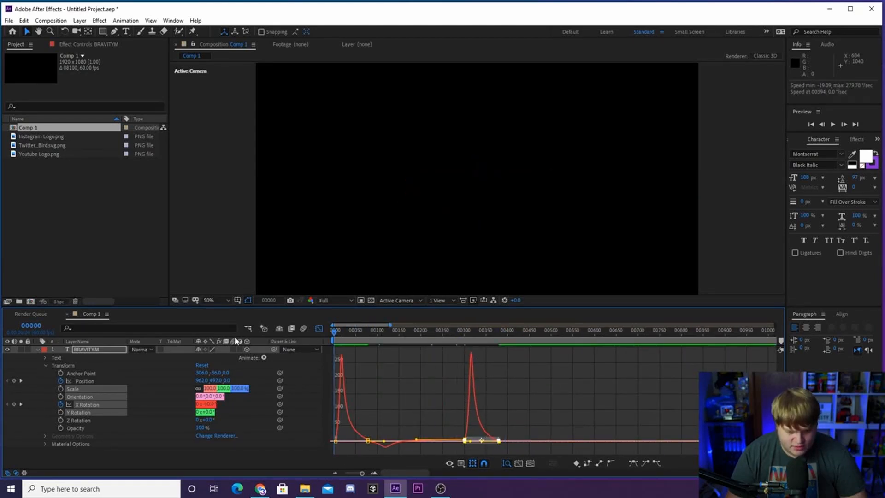
pyautogui.click(315, 326)
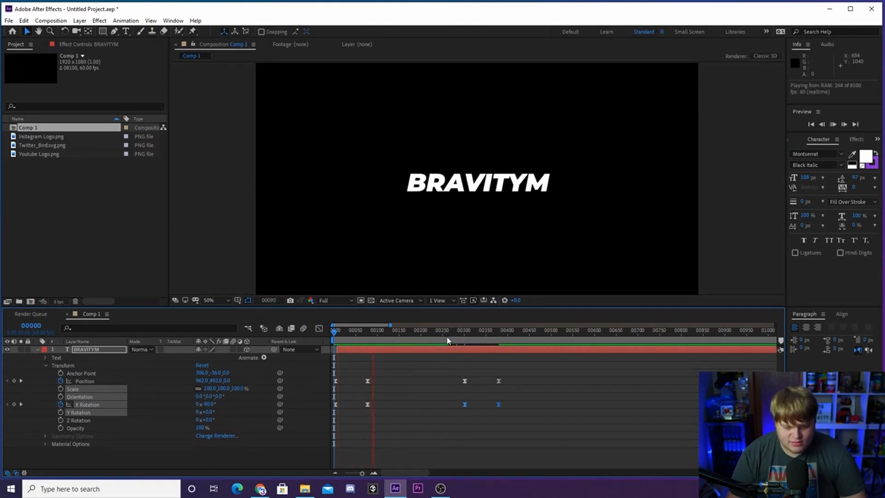
pyautogui.press('space')
pyautogui.press('space')
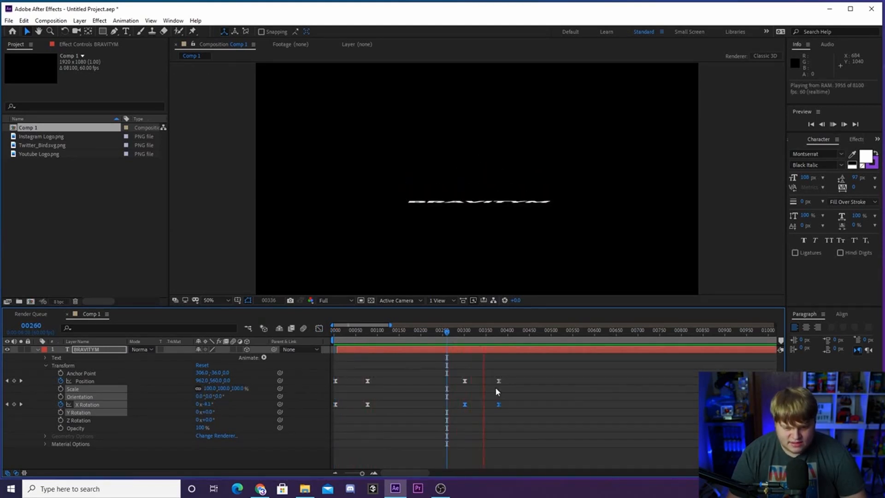
pyautogui.press('space')
# Step: Split the BRAVITYM layer at frame 356, delete the part after the split, and preview from the start
pyautogui.moveTo(499, 331)
pyautogui.mouseDown()
pyautogui.moveTo(480, 332)
pyautogui.moveTo(488, 332)
pyautogui.mouseUp()
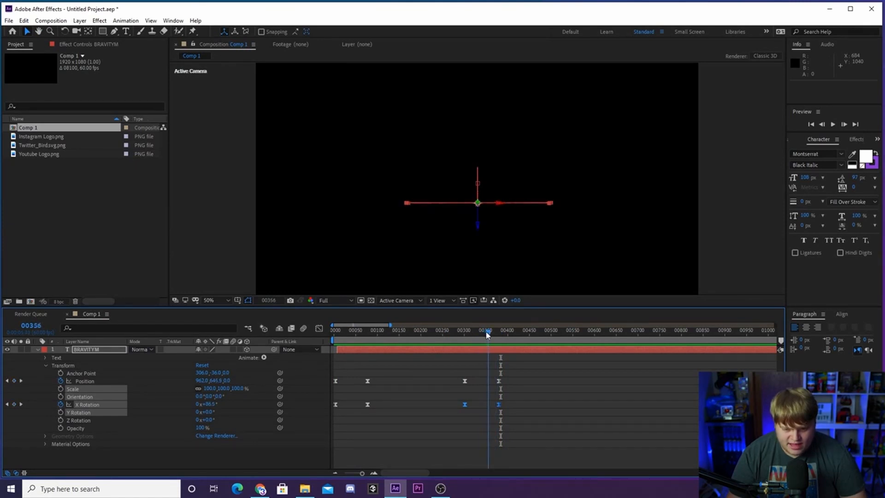
pyautogui.click(498, 349)
pyautogui.hotkey('ctrl', 'shift', 'd')
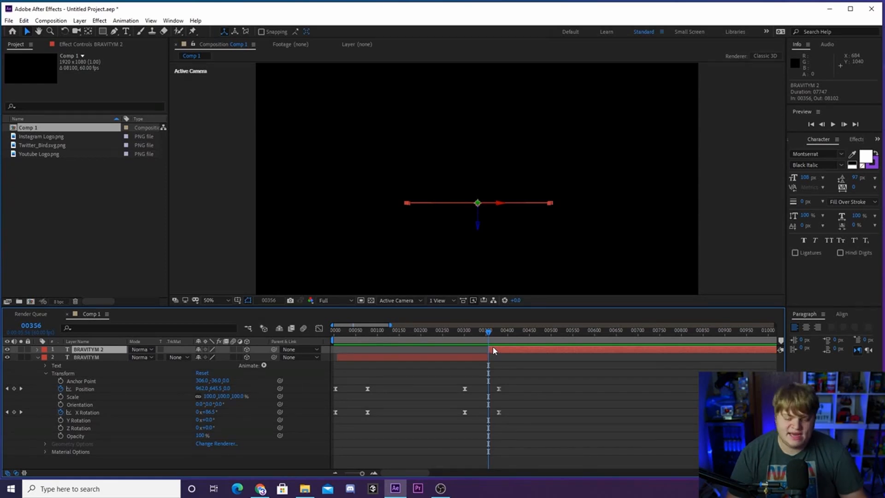
pyautogui.press('Delete')
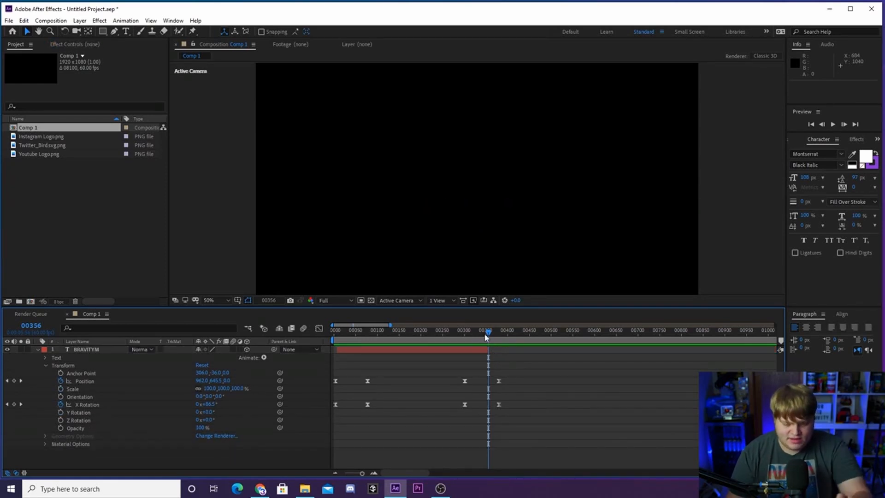
pyautogui.press('Home')
pyautogui.press('space')
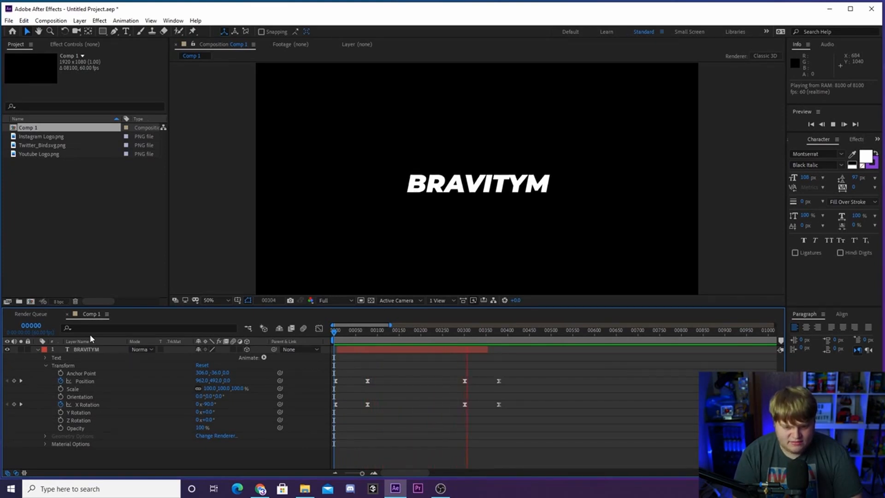
# Step: Duplicate the trimmed text layer and move the lower copy 300 frames later to start at frame 307, checking the overlap
pyautogui.moveTo(405, 331)
pyautogui.mouseDown()
pyautogui.moveTo(419, 332)
pyautogui.moveTo(410, 333)
pyautogui.mouseUp()
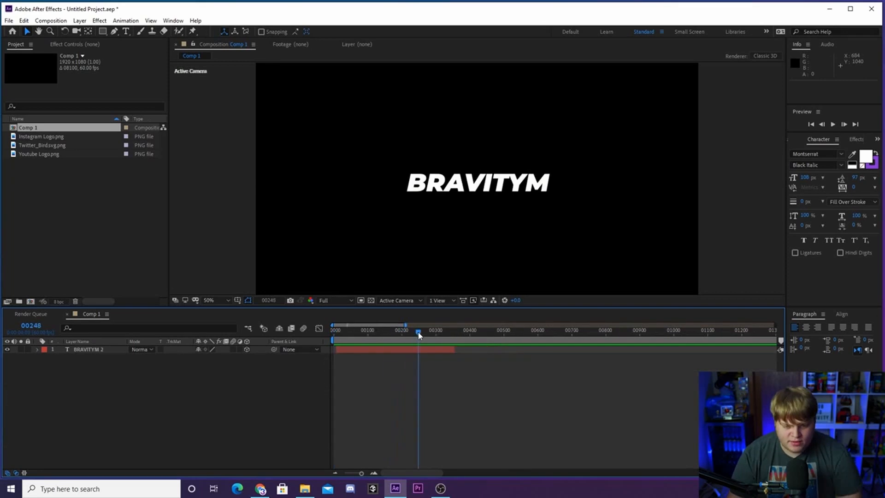
pyautogui.click(393, 351)
pyautogui.hotkey('ctrl', 'd')
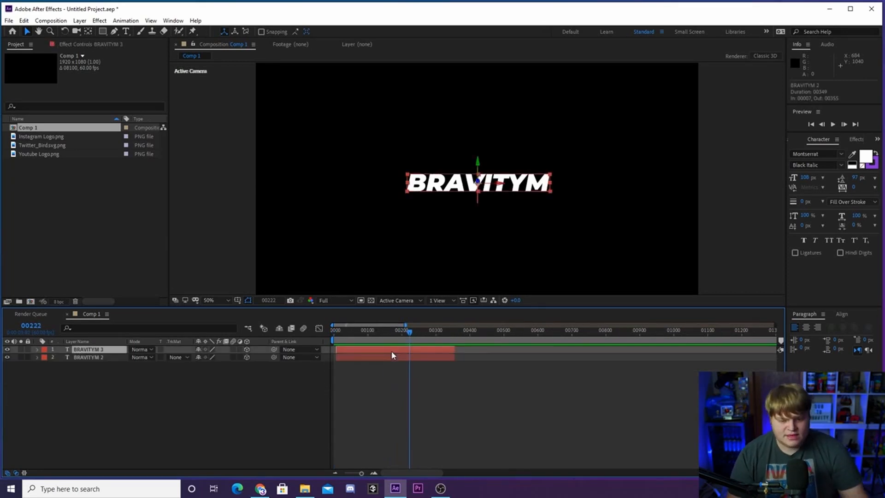
pyautogui.moveTo(361, 358); pyautogui.dragTo(473, 359)
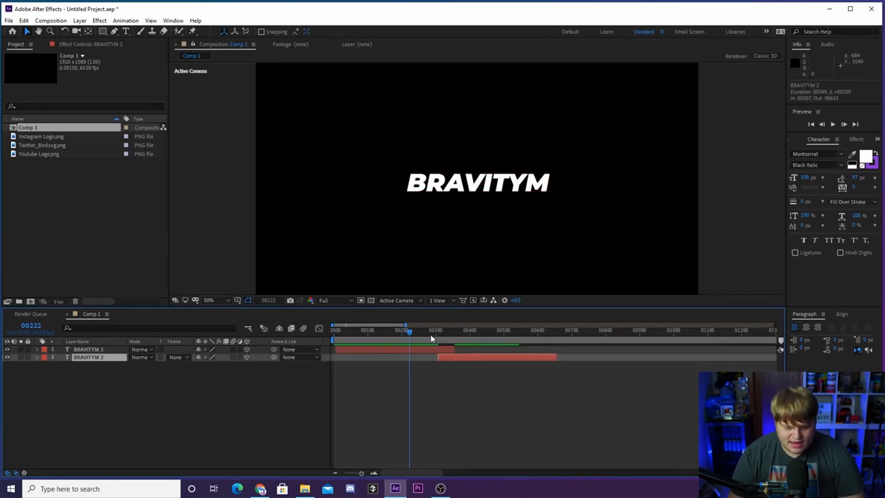
pyautogui.moveTo(426, 333); pyautogui.dragTo(446, 341)
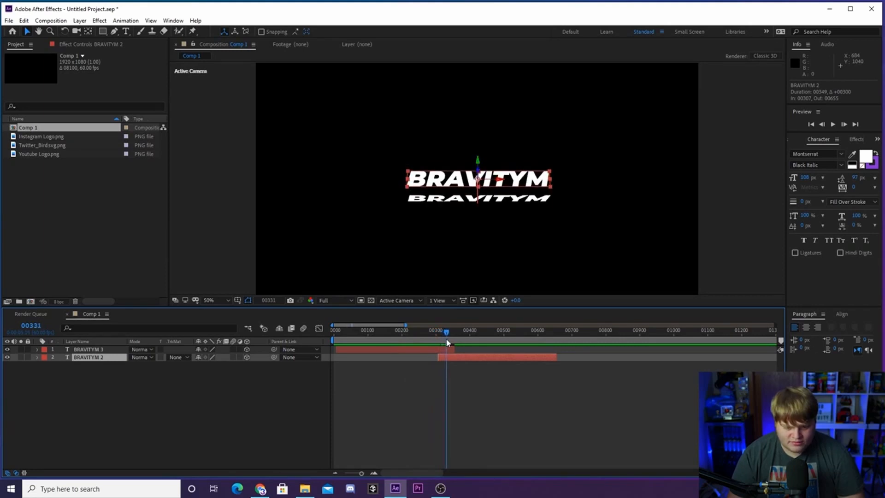
# Step: Try shifting the lower text copy slightly in time around frame 306, and preview the transition between both copies
pyautogui.click(374, 472)
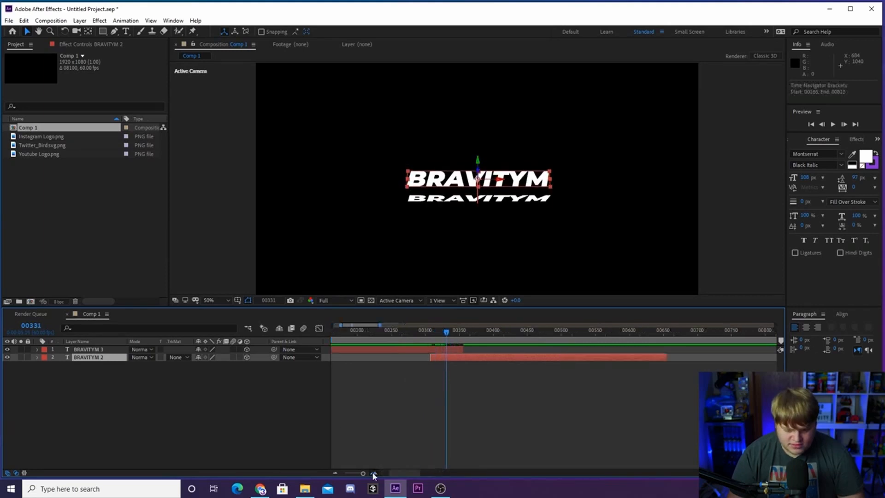
pyautogui.click(38, 357)
pyautogui.moveTo(437, 355)
pyautogui.mouseDown()
pyautogui.moveTo(417, 356)
pyautogui.moveTo(436, 332)
pyautogui.moveTo(419, 338)
pyautogui.moveTo(447, 359)
pyautogui.mouseUp()
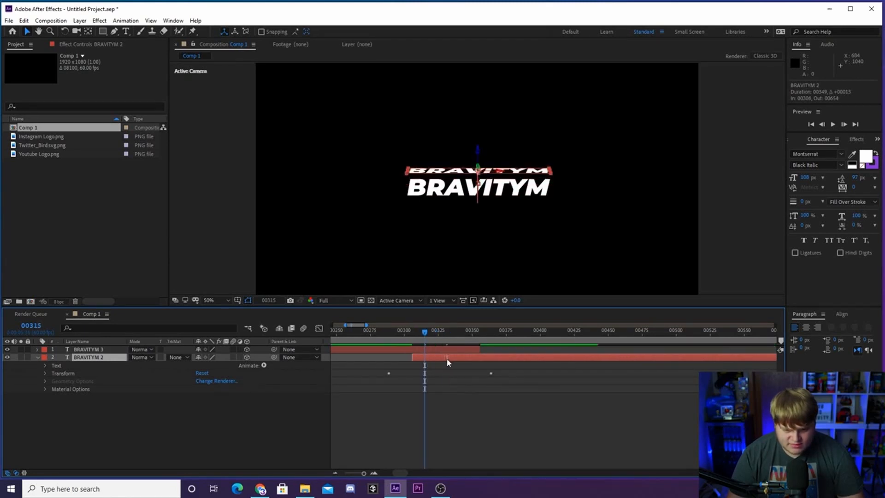
pyautogui.moveTo(431, 329); pyautogui.dragTo(412, 347)
pyautogui.press('space')
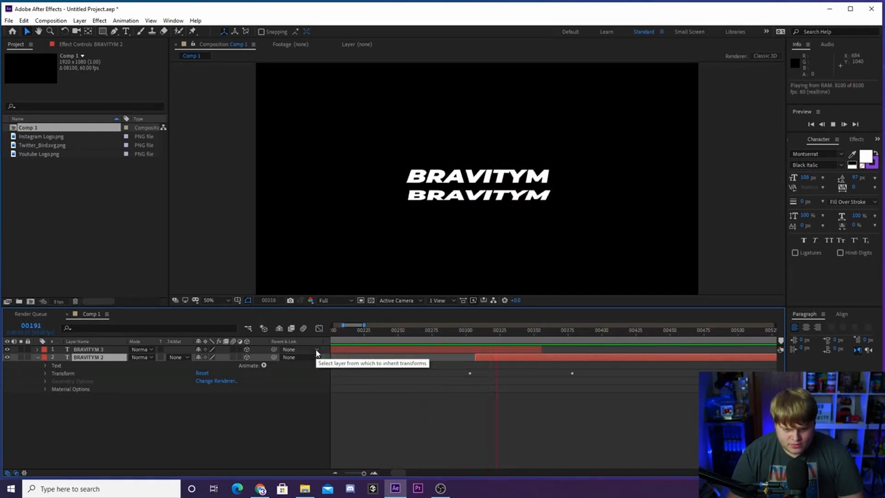
pyautogui.press('space')
# Step: Examine the overlap between the two text copies from the first copy's end at frame 356 to the second copy's entrance keyframe
pyautogui.scroll(-3, 388, 385)
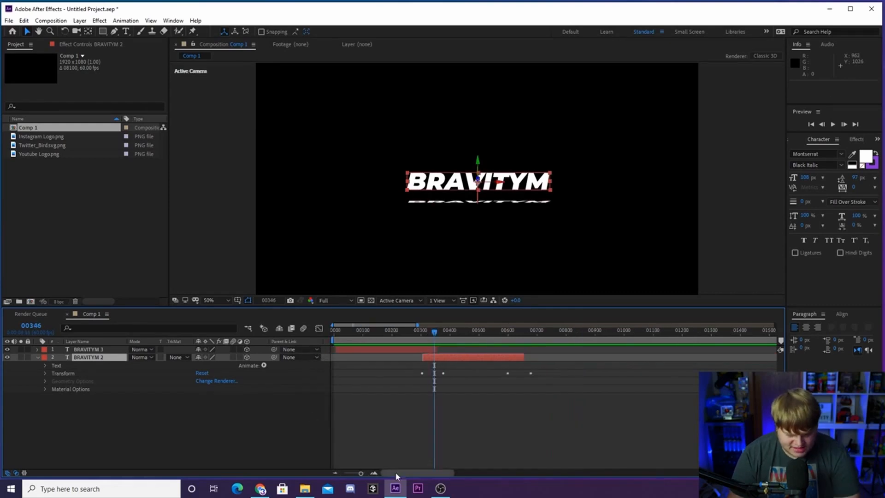
pyautogui.click(375, 472)
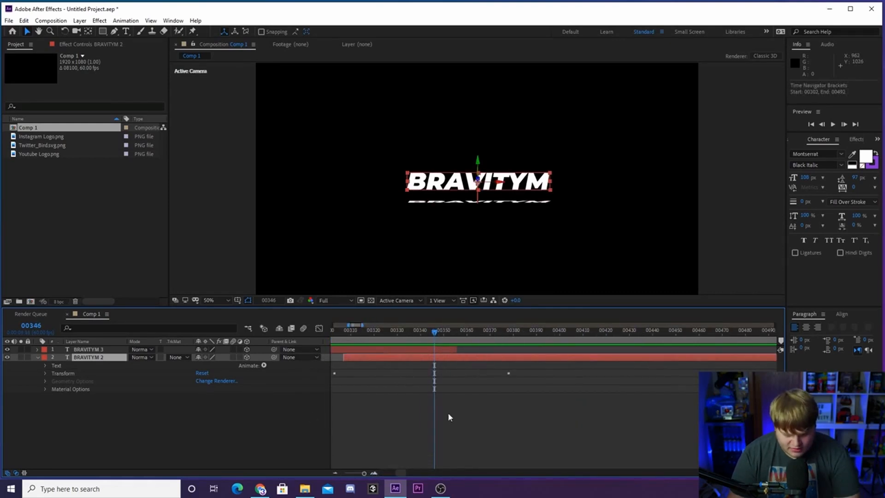
pyautogui.click(457, 331)
pyautogui.click(434, 349)
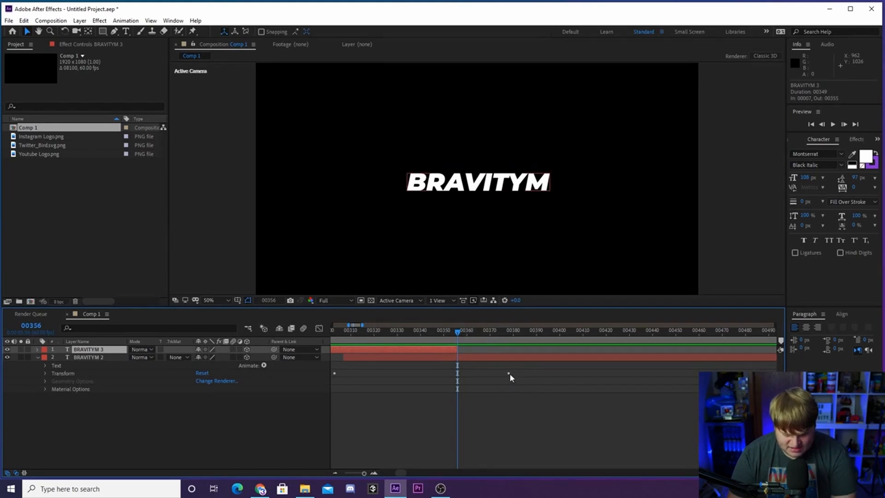
pyautogui.press('space')
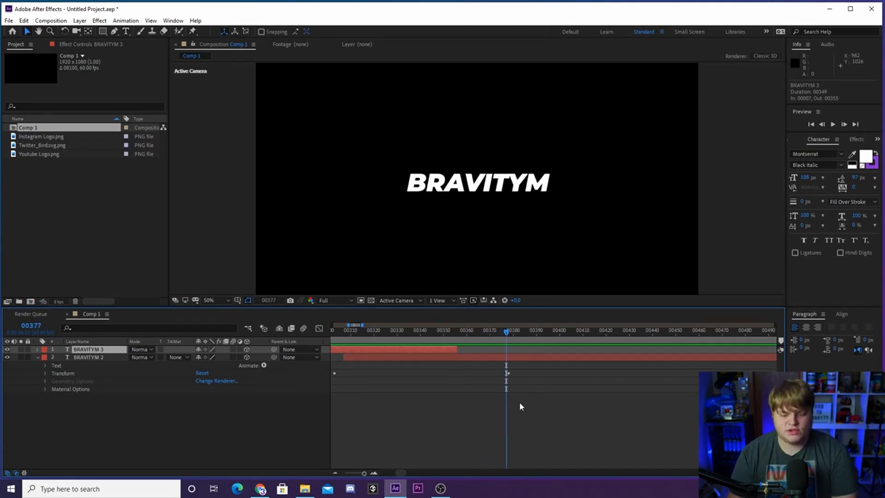
# Step: Duplicate the second text copy and move the lower duplicate 277 frames later to start at frame 584
pyautogui.click(337, 472)
pyautogui.click(444, 358)
pyautogui.hotkey('ctrl', 'd')
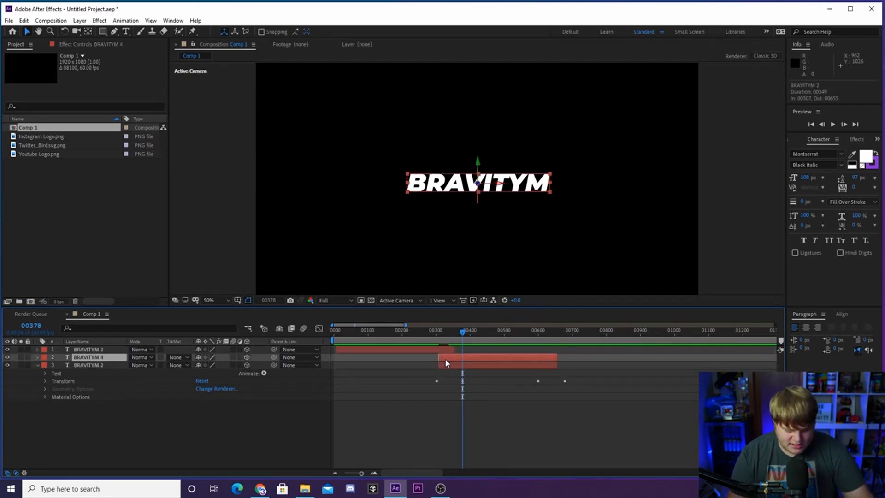
pyautogui.moveTo(447, 365); pyautogui.dragTo(546, 369)
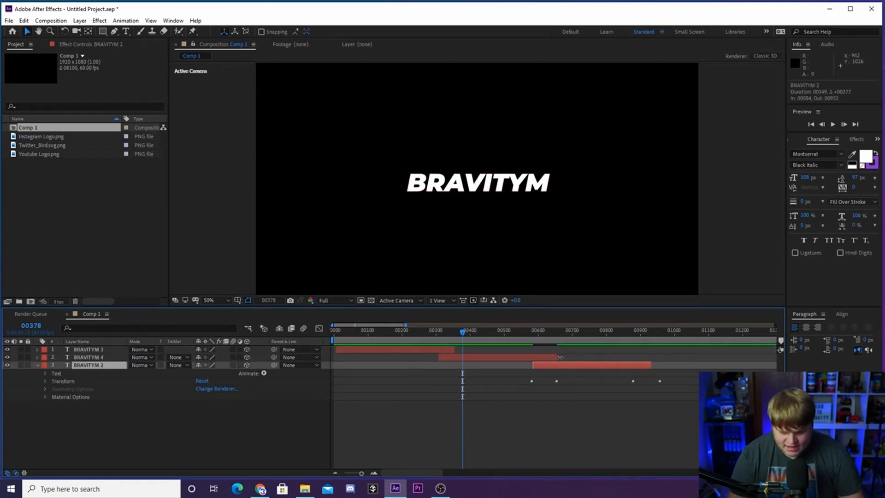
# Step: Inspect the end of the second text copy around frame 656, and park the playhead at frame 677 as an alignment mark
pyautogui.click(558, 331)
pyautogui.click(374, 472)
pyautogui.click(374, 472)
pyautogui.click(374, 472)
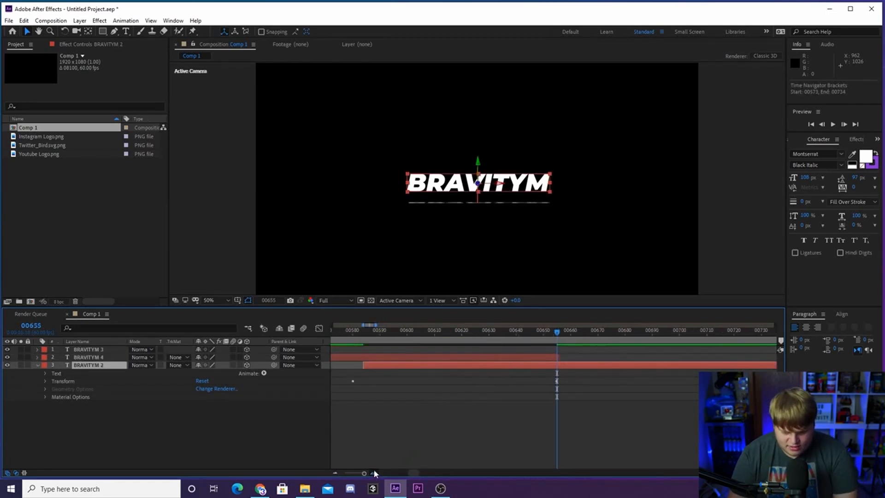
pyautogui.click(374, 473)
pyautogui.moveTo(557, 334); pyautogui.dragTo(571, 340)
pyautogui.click(336, 473)
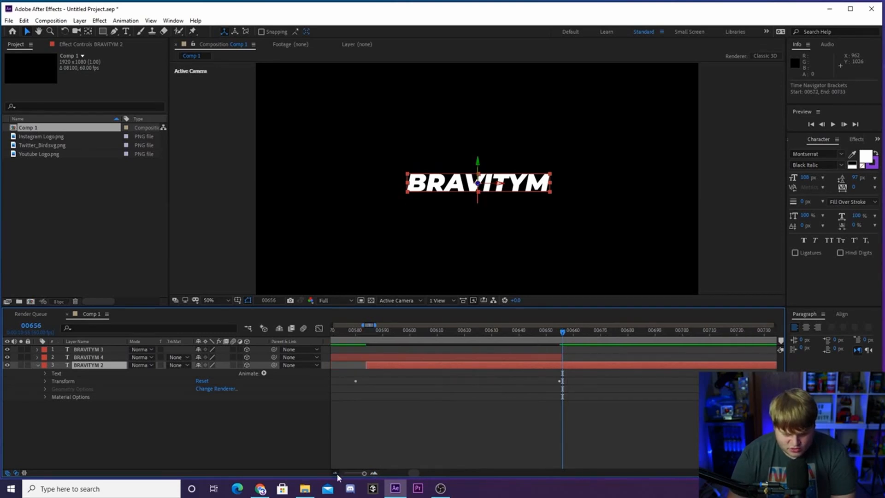
pyautogui.click(335, 473)
pyautogui.press('space')
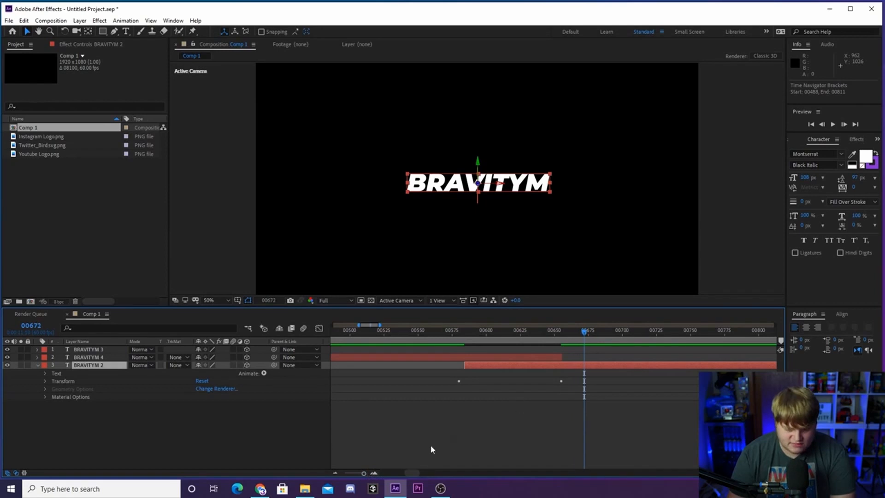
# Step: Shift the third text copy later to start at frame 606, matching the overlap of the first two copies
pyautogui.click(374, 473)
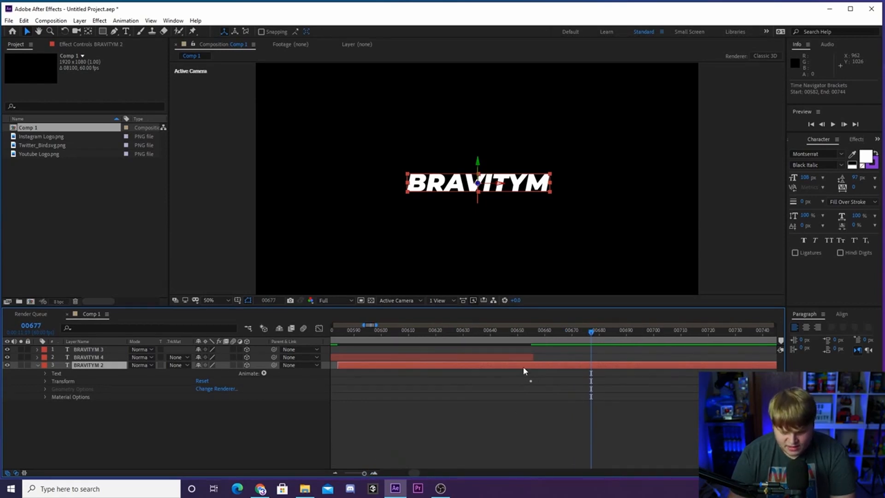
pyautogui.moveTo(523, 366); pyautogui.dragTo(583, 369)
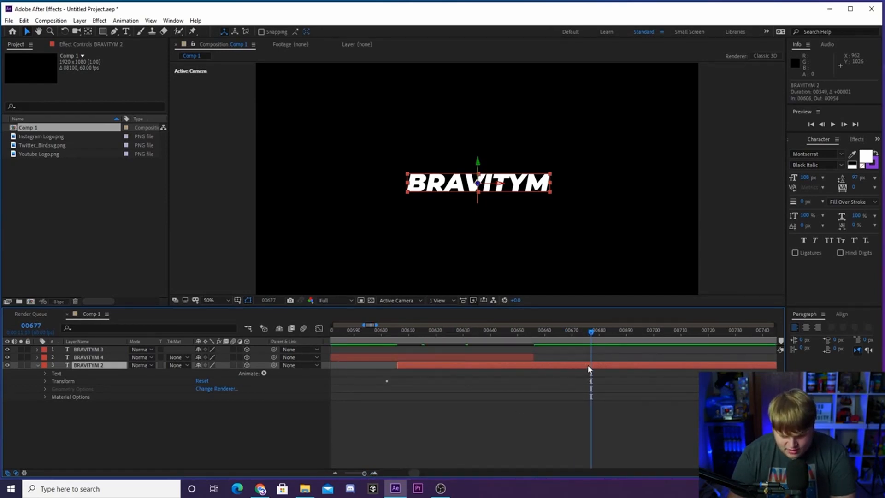
pyautogui.click(497, 418)
# Step: Preview the transition into the third text copy, collapse that layer's properties, and play the whole chain from frame 0
pyautogui.click(335, 473)
pyautogui.click(335, 473)
pyautogui.click(334, 473)
pyautogui.click(335, 473)
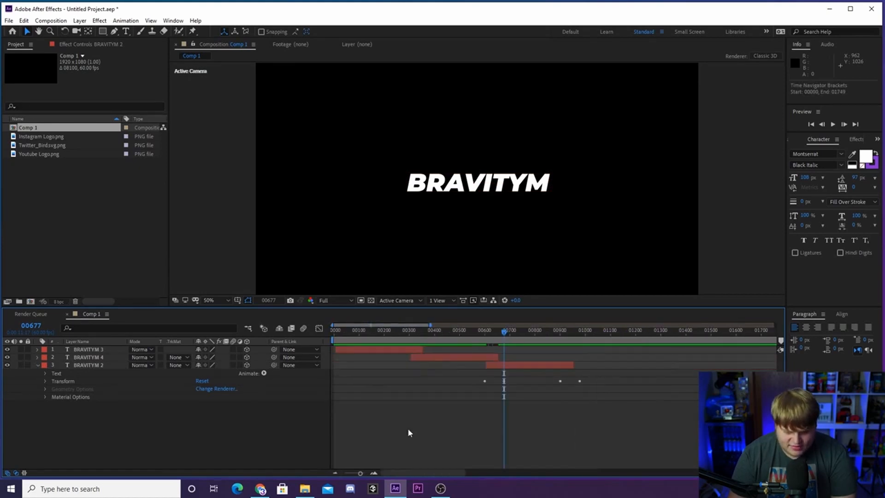
pyautogui.press('space')
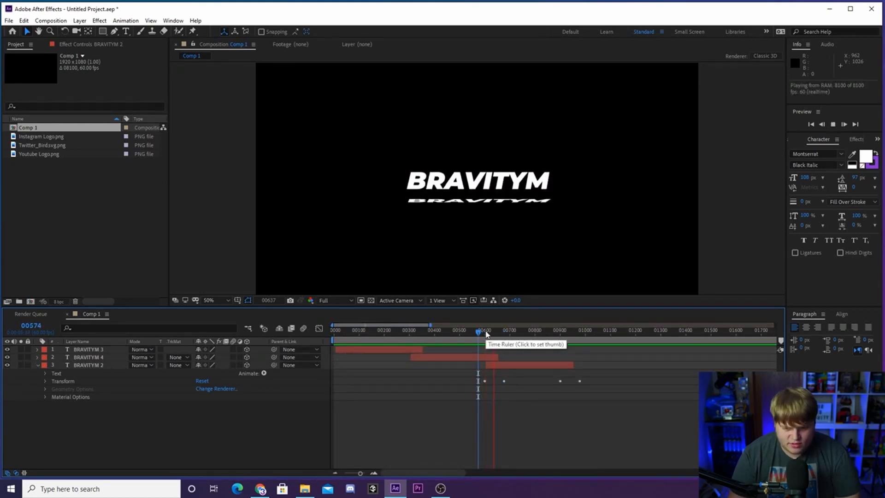
pyautogui.click(475, 331)
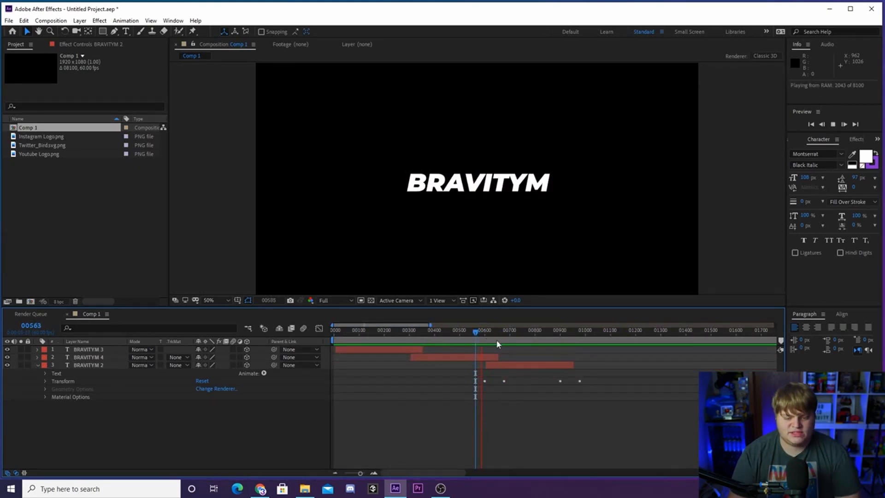
pyautogui.moveTo(496, 335); pyautogui.dragTo(184, 344)
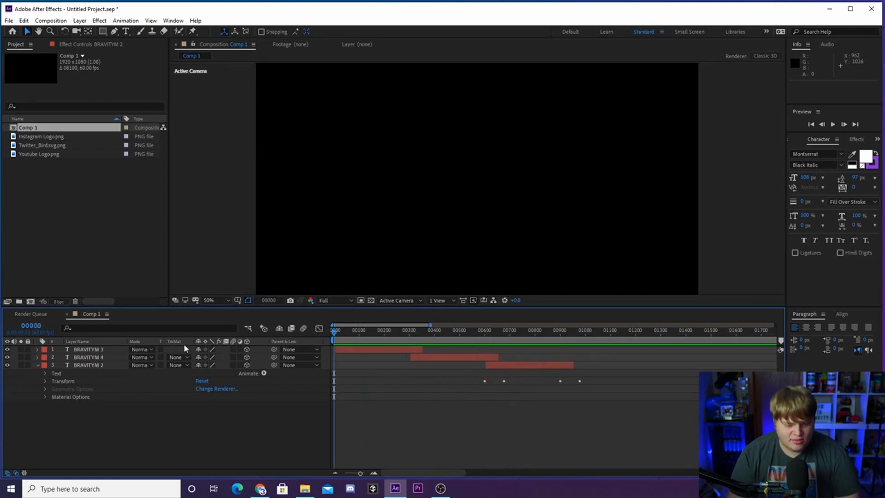
pyautogui.click(37, 365)
pyautogui.press('space')
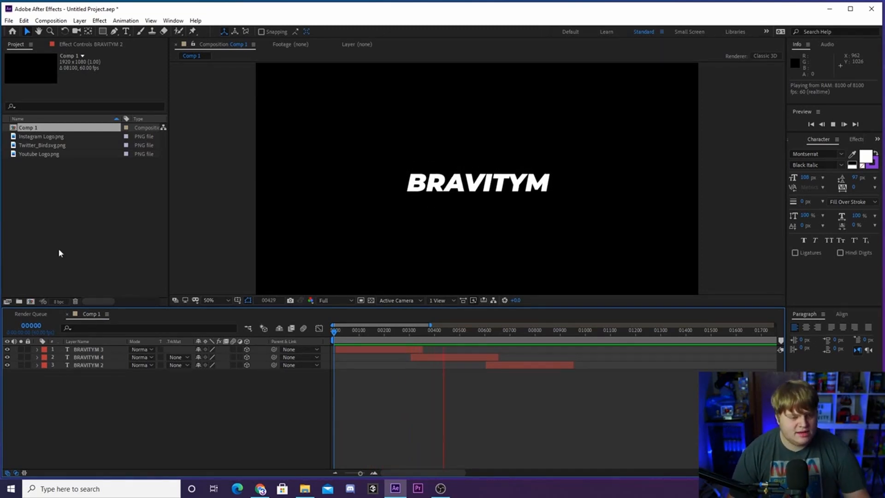
pyautogui.press('space')
# Step: Pre-compose the three BRAVITYM layers into a new composition named Text, moving all attributes into it
pyautogui.moveTo(100, 395); pyautogui.dragTo(104, 332)
pyautogui.rightClick(108, 356)
pyautogui.click(101, 410)
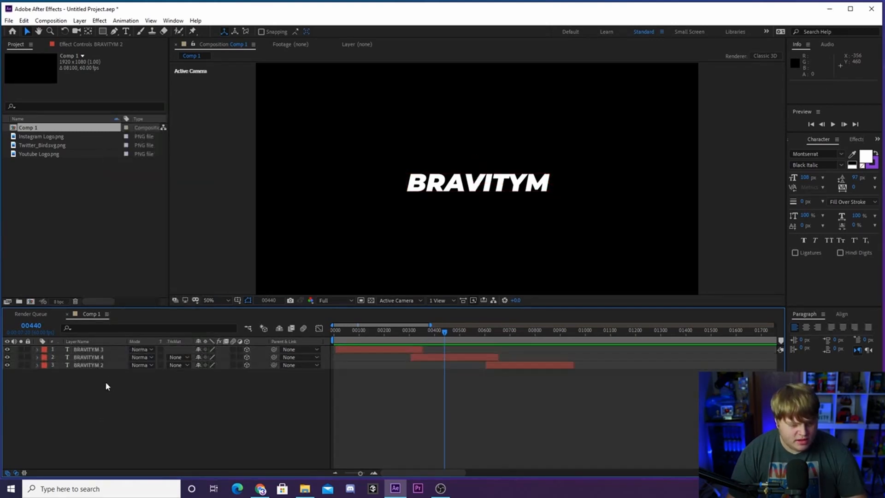
pyautogui.moveTo(105, 381); pyautogui.dragTo(108, 348)
pyautogui.rightClick(110, 357)
pyautogui.click(141, 318)
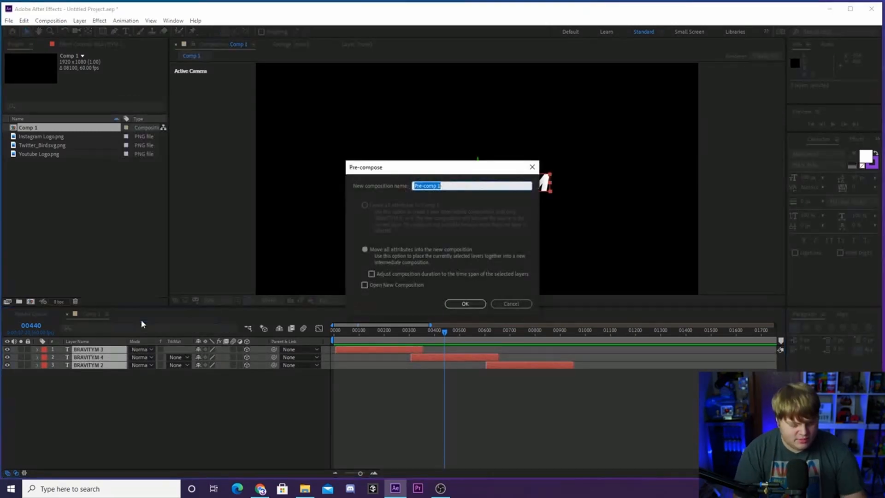
pyautogui.write('Ti')
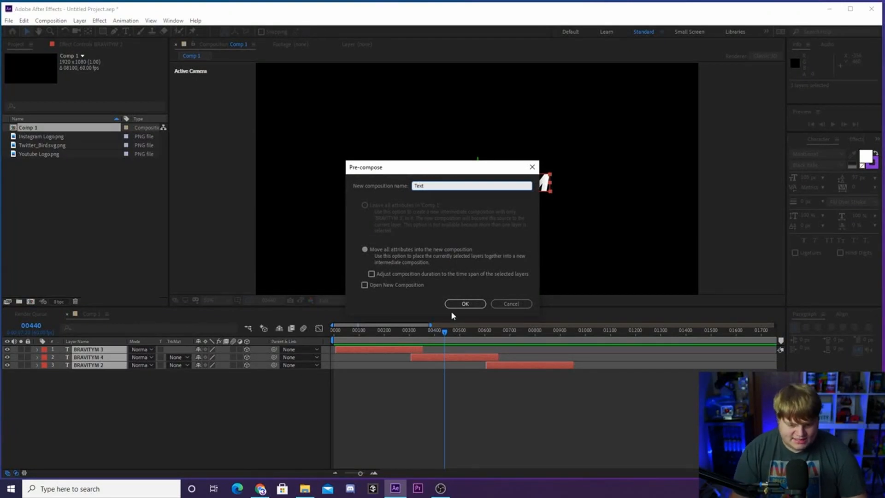
pyautogui.click(481, 303)
# Step: Add Twitter_Bird.svg.png above the Text layer and scale it down proportionally to about 21.3% at frame 112
pyautogui.moveTo(396, 341); pyautogui.dragTo(128, 321)
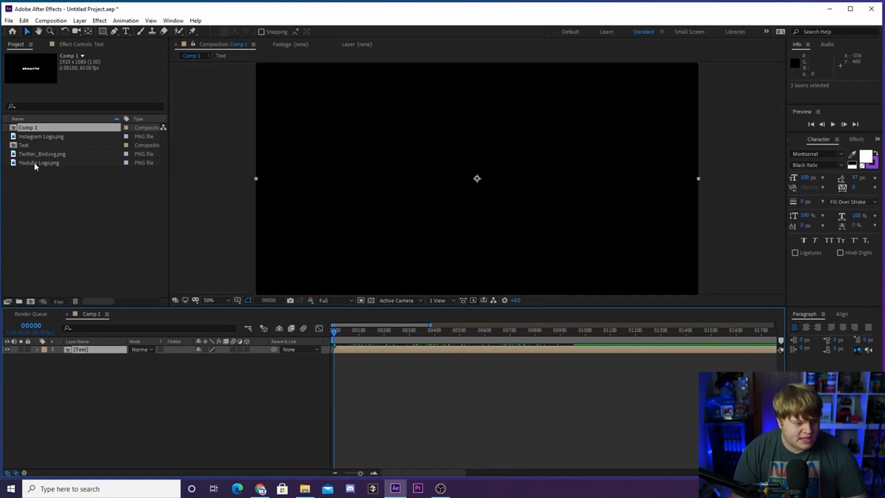
pyautogui.moveTo(41, 154); pyautogui.dragTo(93, 356)
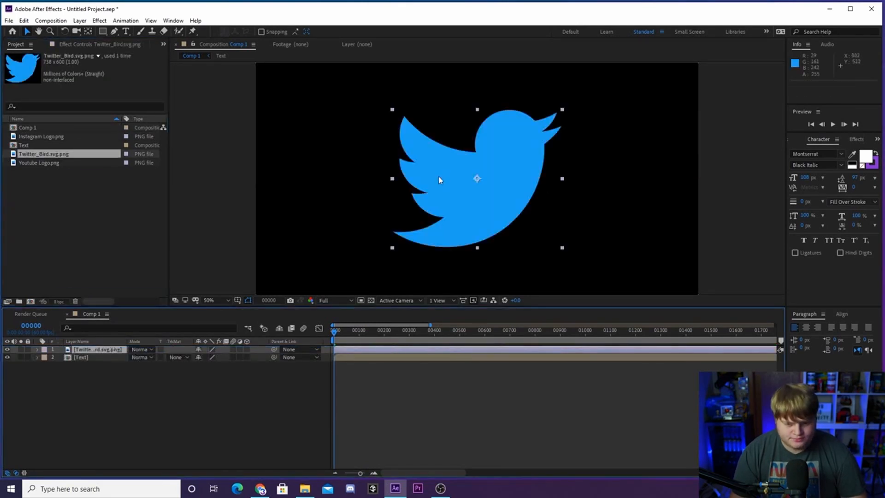
pyautogui.moveTo(333, 330); pyautogui.dragTo(363, 334)
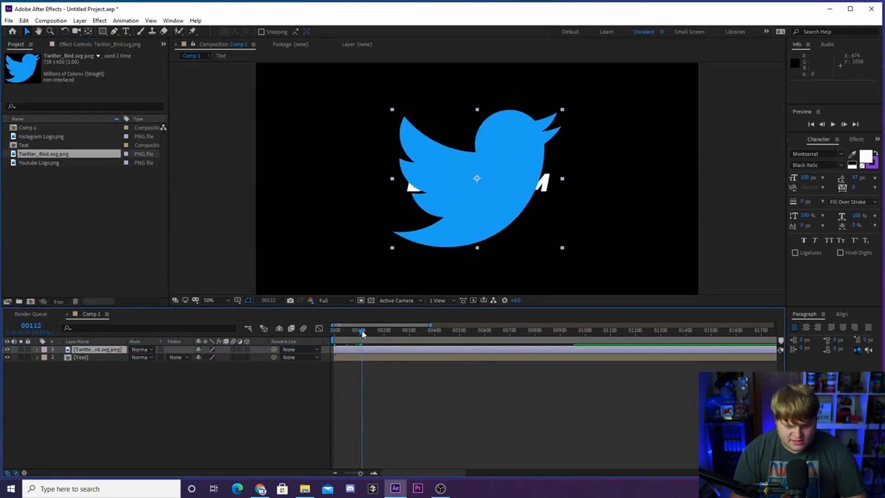
pyautogui.moveTo(562, 109); pyautogui.dragTo(509, 161)
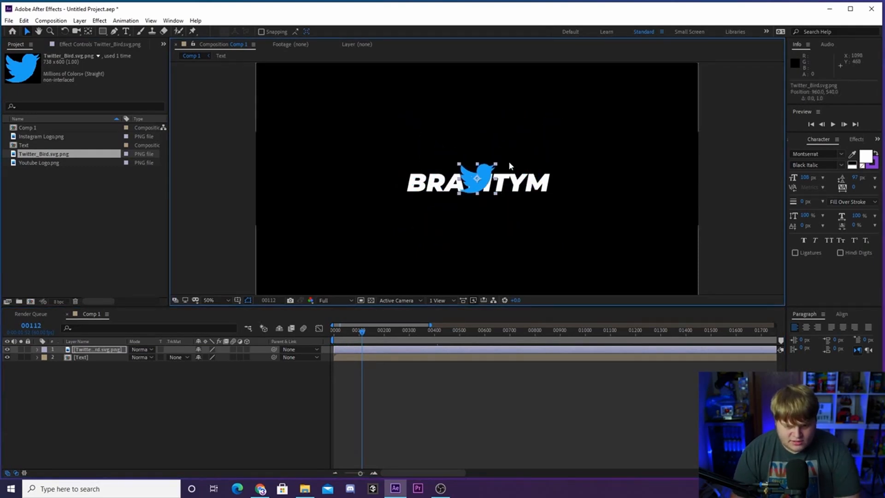
# Step: Nudge the Twitter logo down to Y position 556 so it lines up vertically with the text
pyautogui.press('Down')
pyautogui.press('Down')
pyautogui.press('Down')
pyautogui.press('Down')
pyautogui.press('Down')
pyautogui.press('Down')
pyautogui.press('Down')
pyautogui.press('Down')
pyautogui.press('Down')
pyautogui.press('Down')
pyautogui.press('Down')
pyautogui.press('Down')
pyautogui.press('Down')
pyautogui.press('Down')
pyautogui.press('Down')
pyautogui.press('Down')
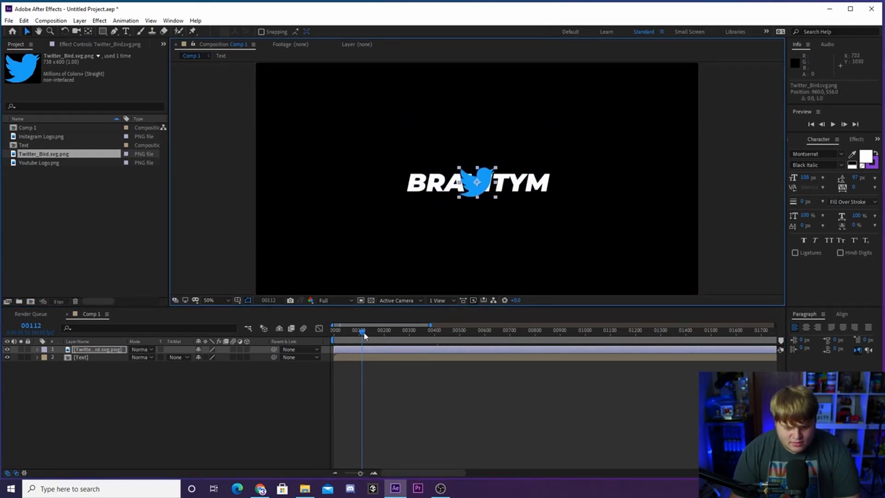
pyautogui.moveTo(364, 335)
pyautogui.mouseDown()
pyautogui.moveTo(382, 335)
pyautogui.moveTo(371, 335)
pyautogui.mouseUp()
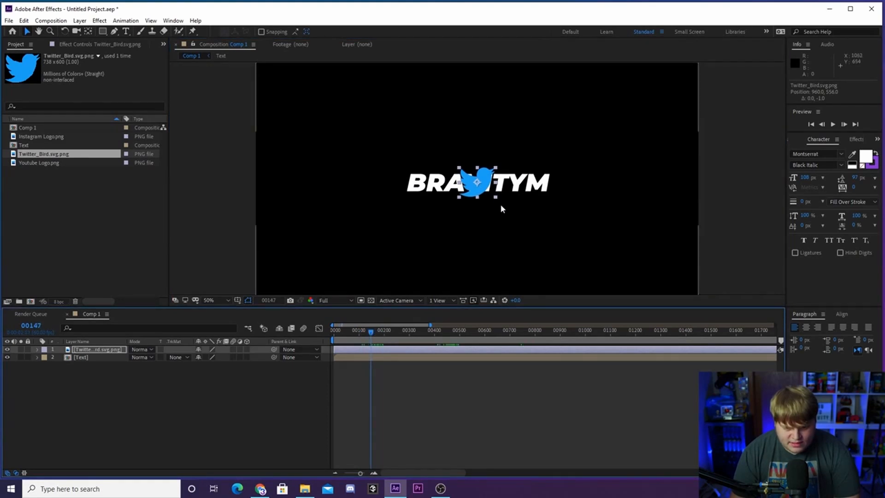
# Step: Move the Twitter logo beside the start of the text at position 568, 554, and collapse its layer properties
pyautogui.click(36, 349)
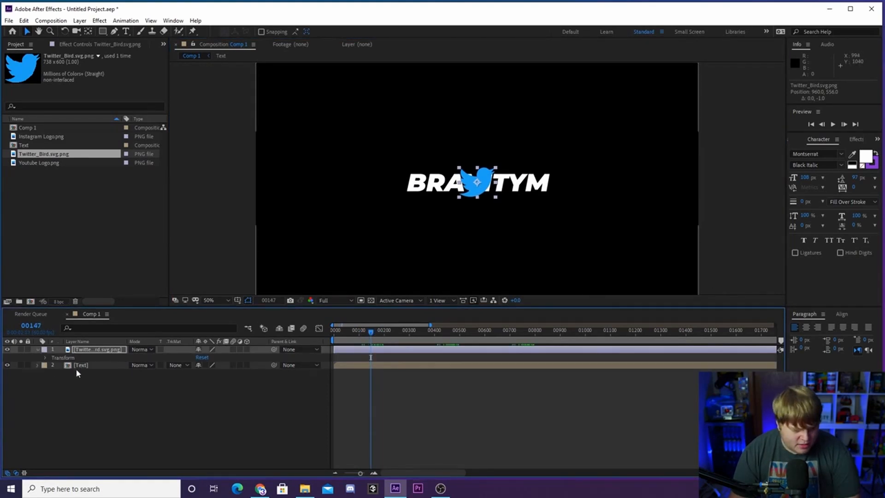
pyautogui.click(46, 358)
pyautogui.moveTo(202, 373); pyautogui.dragTo(38, 390)
pyautogui.press('Up')
pyautogui.click(187, 464)
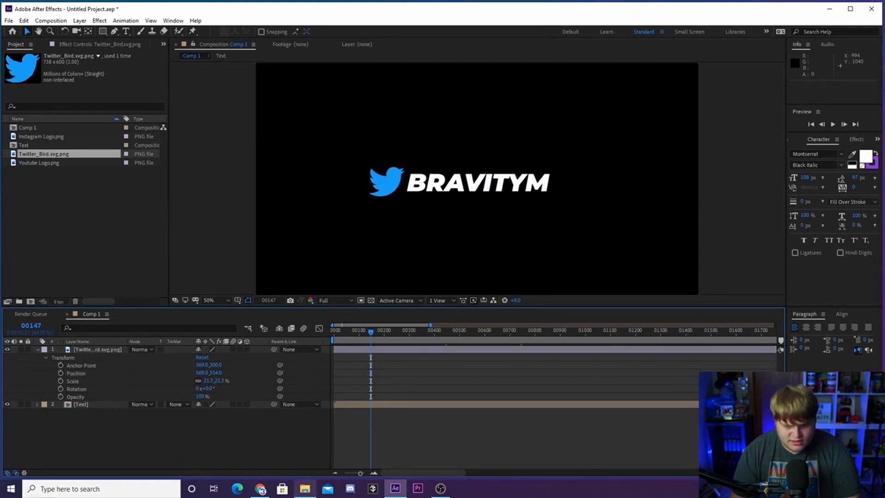
pyautogui.click(37, 350)
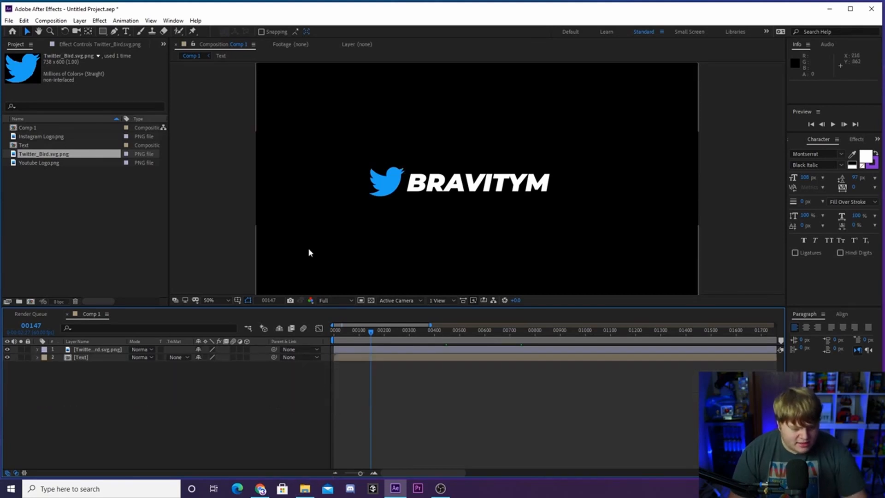
# Step: Show the Title/Action Safe guides and move the logo and Text layers together about 104 px right and 16 px up
pyautogui.click(239, 301)
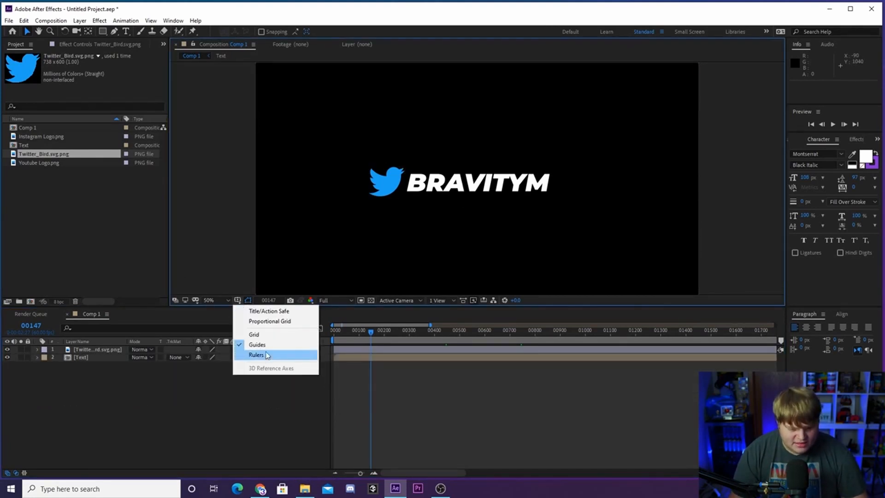
pyautogui.click(271, 311)
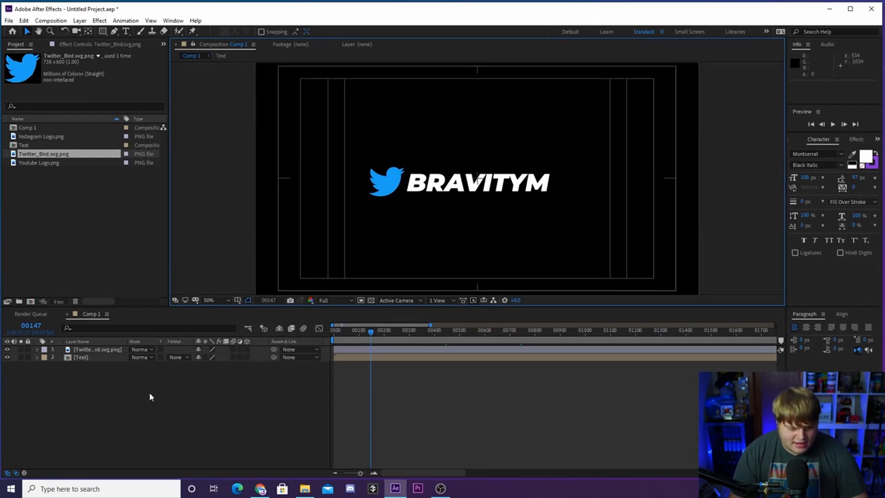
pyautogui.click(94, 359)
pyautogui.keyDown('shift'); pyautogui.click(96, 350); pyautogui.keyUp('shift')
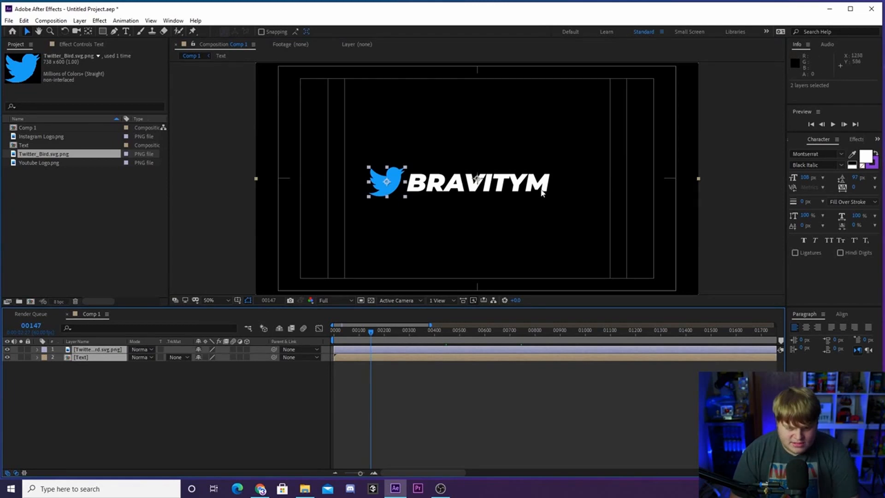
pyautogui.moveTo(522, 193); pyautogui.dragTo(544, 190)
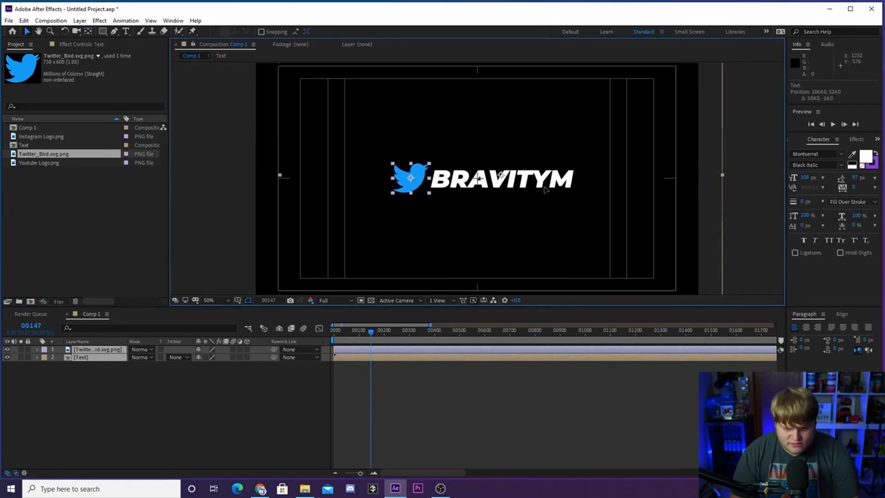
# Step: Nudge the logo and Text layers slightly left and up to centre the pair on the frame's centre mark, and deselect them
pyautogui.press('Left')
pyautogui.press('Left')
pyautogui.press('Left')
pyautogui.press('Left')
pyautogui.press('Left')
pyautogui.press('Left')
pyautogui.press('Left')
pyautogui.press('Left')
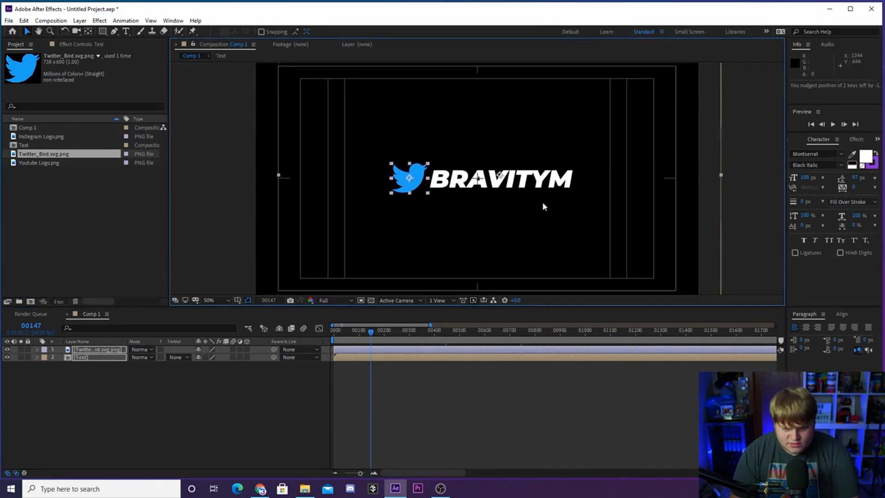
pyautogui.press('Up')
pyautogui.press('Up')
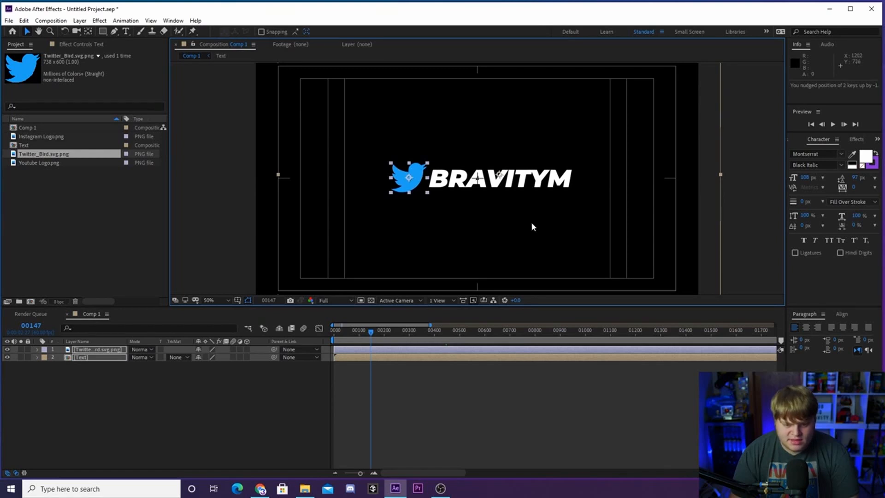
pyautogui.click(201, 428)
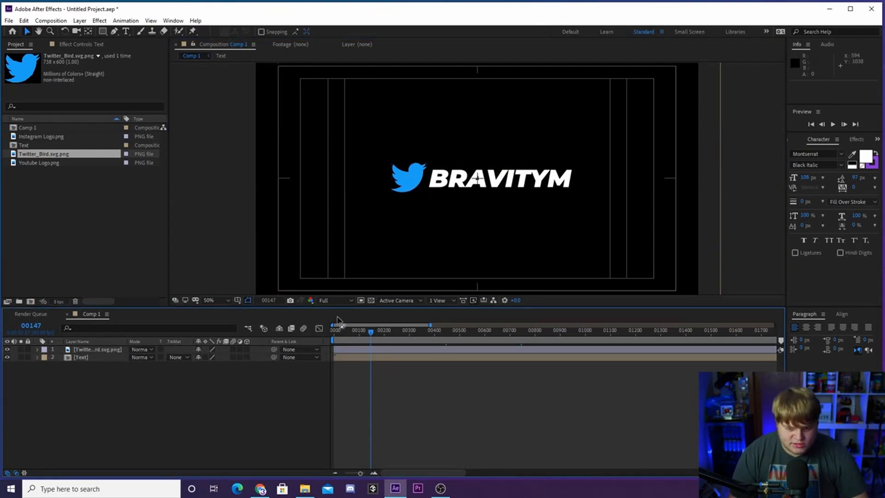
# Step: Hide the Title/Action Safe guides over the composition
pyautogui.click(238, 300)
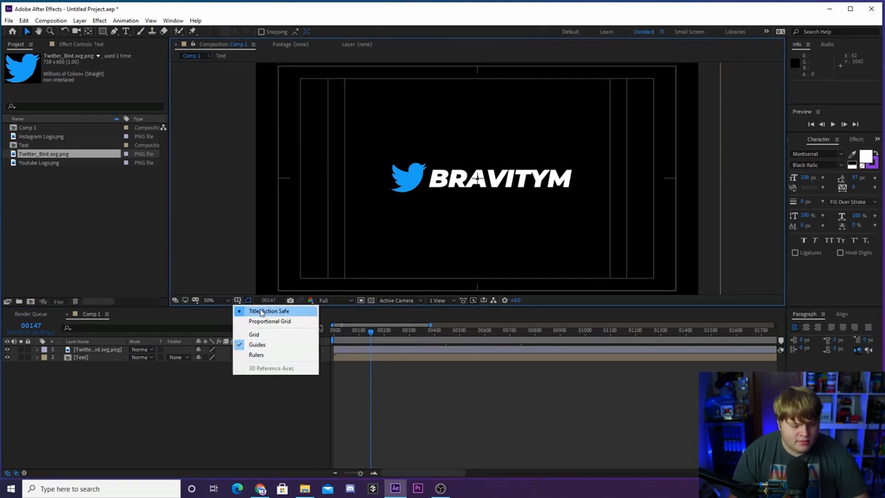
pyautogui.click(258, 310)
pyautogui.click(233, 396)
pyautogui.scroll(-2, 446, 159)
pyautogui.scroll(2, 473, 189)
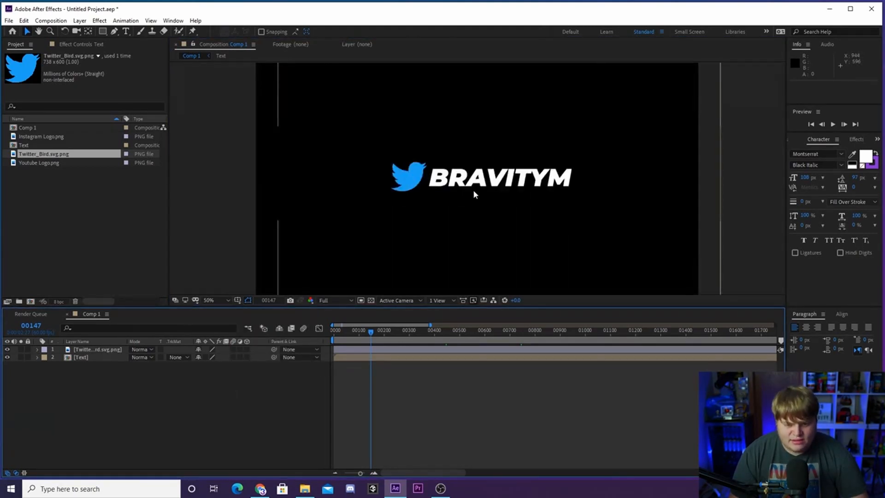
# Step: Add Position keyframes to the Twitter logo layer at frame 0 and frame 50, keeping its resting place beside the text
pyautogui.click(417, 171)
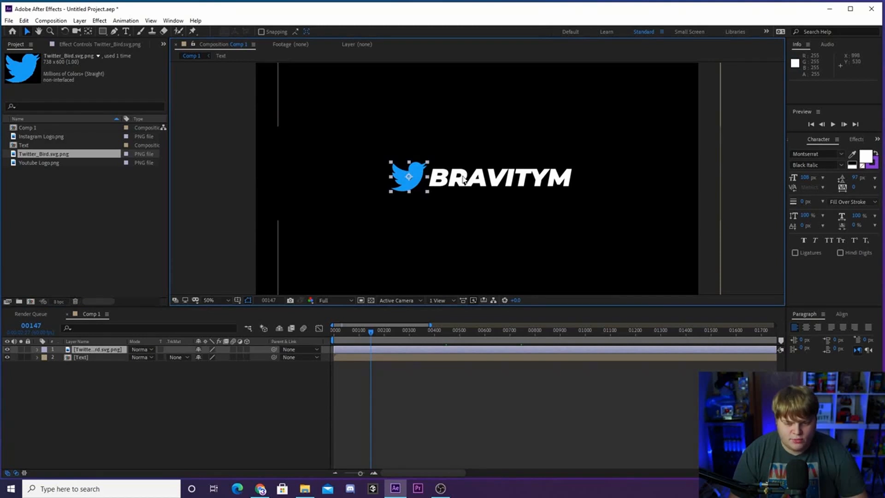
pyautogui.scroll(1, 464, 179)
pyautogui.scroll(-1, 465, 181)
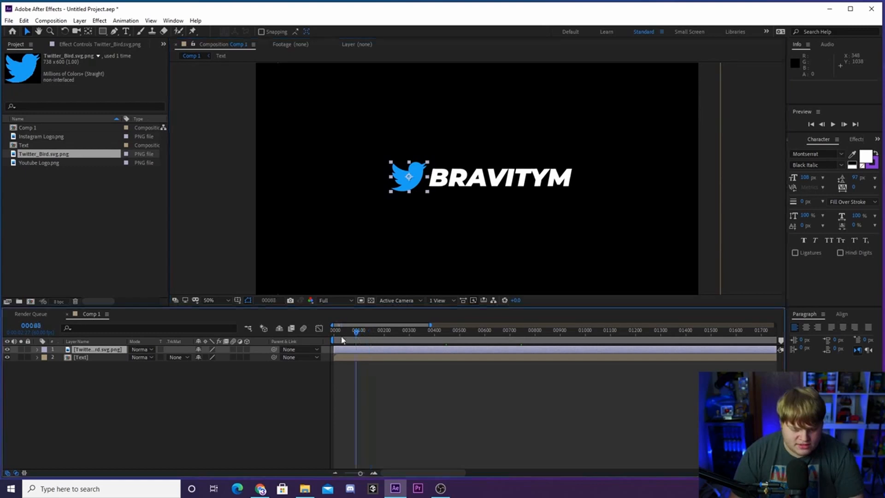
pyautogui.press('Home')
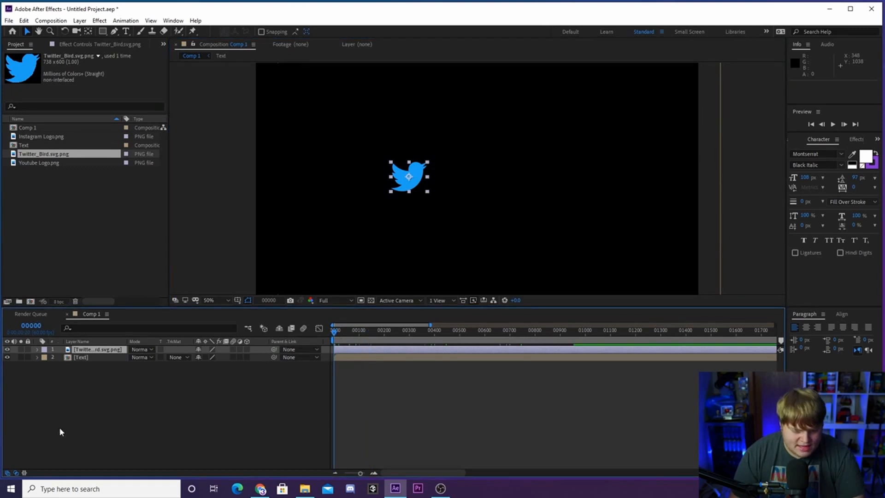
pyautogui.click(38, 349)
pyautogui.click(83, 372)
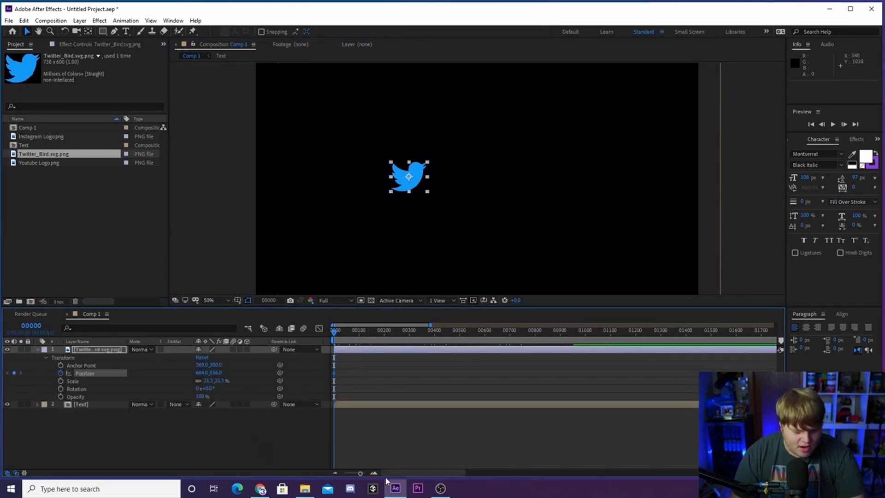
pyautogui.click(374, 473)
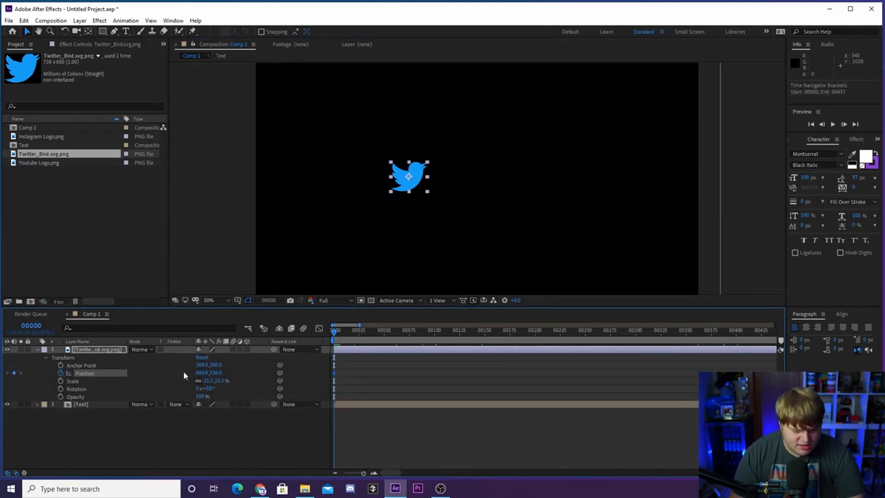
pyautogui.moveTo(334, 340); pyautogui.dragTo(386, 340)
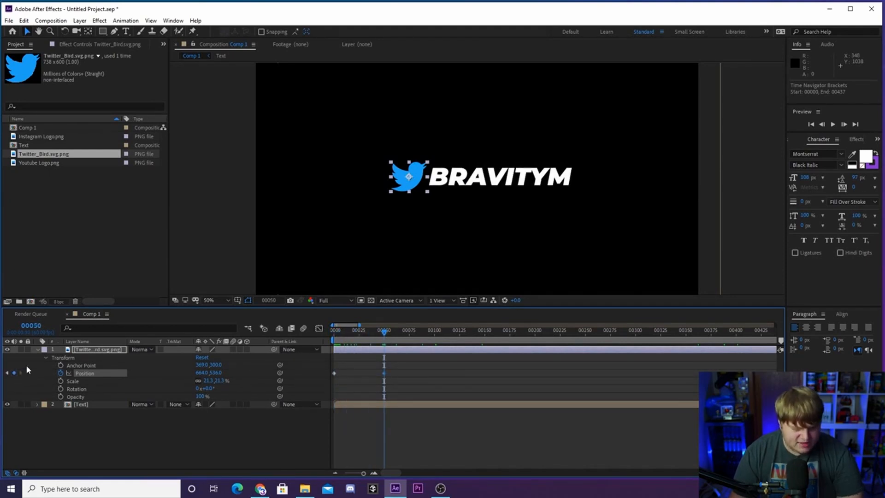
pyautogui.click(14, 372)
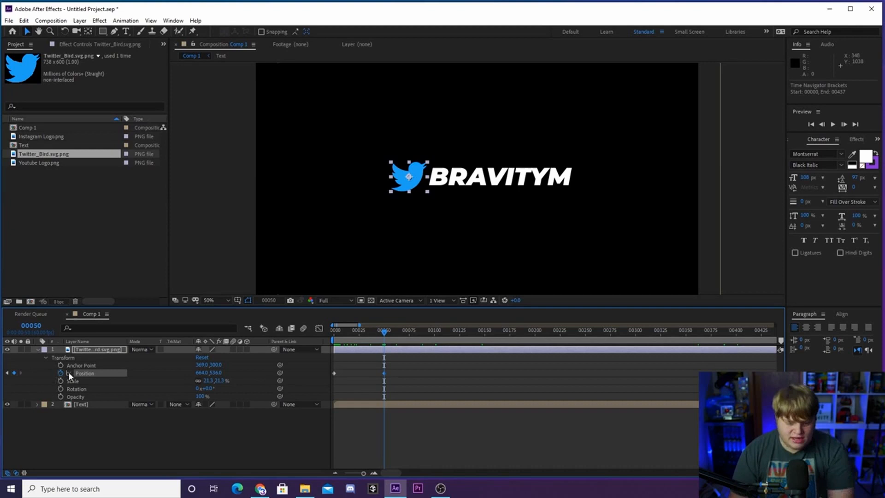
# Step: Set the logo's Y position to 345 at the frame 0 keyframe and preview the drop-down move
pyautogui.click(7, 373)
pyautogui.moveTo(223, 373); pyautogui.dragTo(125, 382)
pyautogui.click(251, 437)
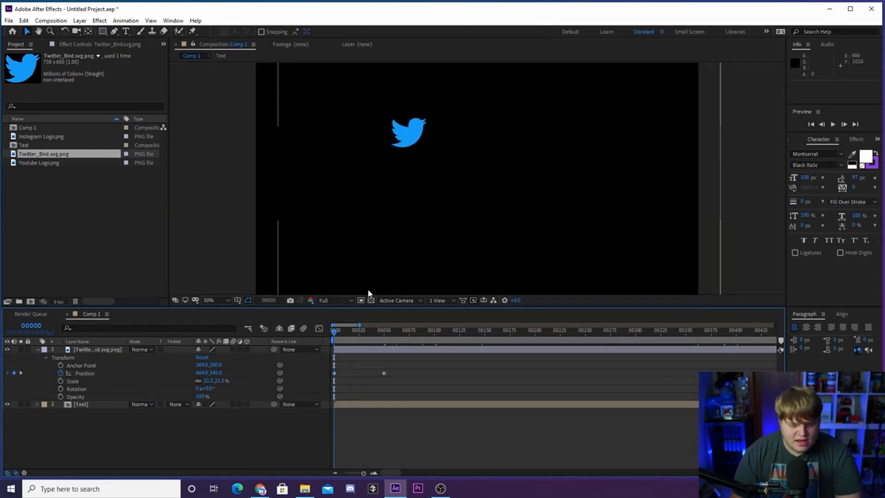
pyautogui.press('space')
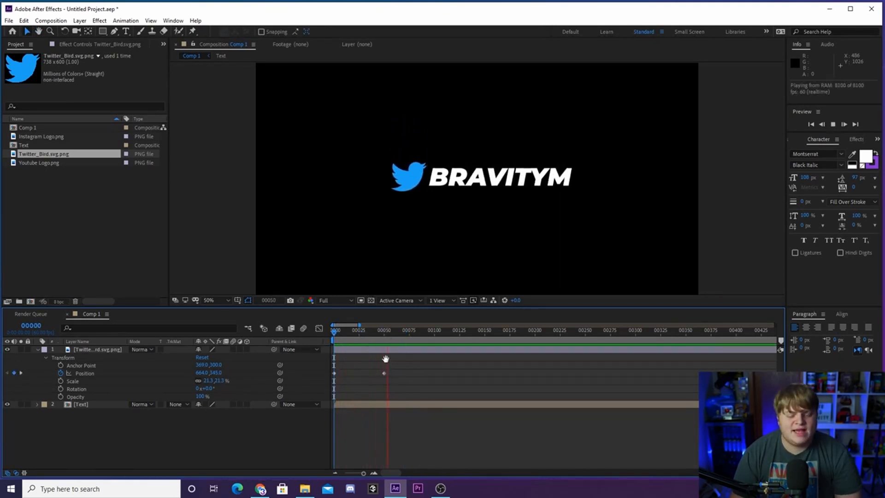
# Step: Apply Easy Ease to the logo's Position keyframes and reshape the speed graph for a fast start and a long ease-out
pyautogui.click(334, 372)
pyautogui.rightClick(334, 373)
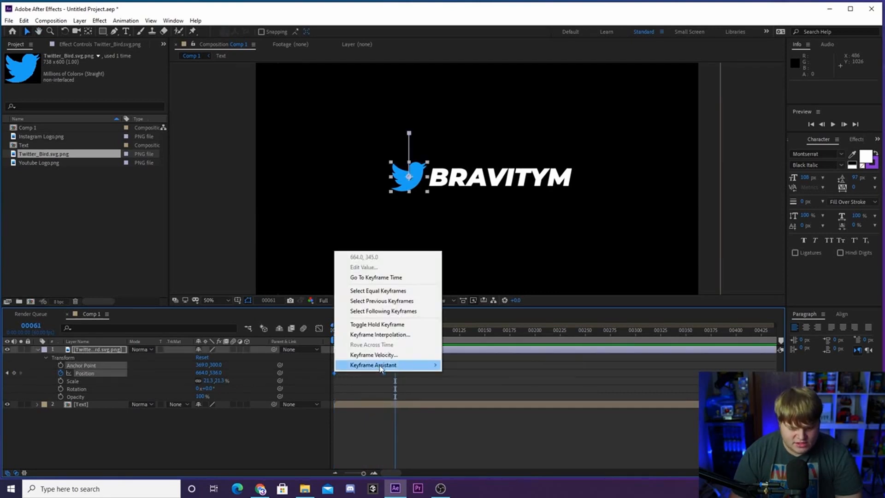
pyautogui.moveTo(382, 365)
pyautogui.click(492, 396)
pyautogui.click(320, 329)
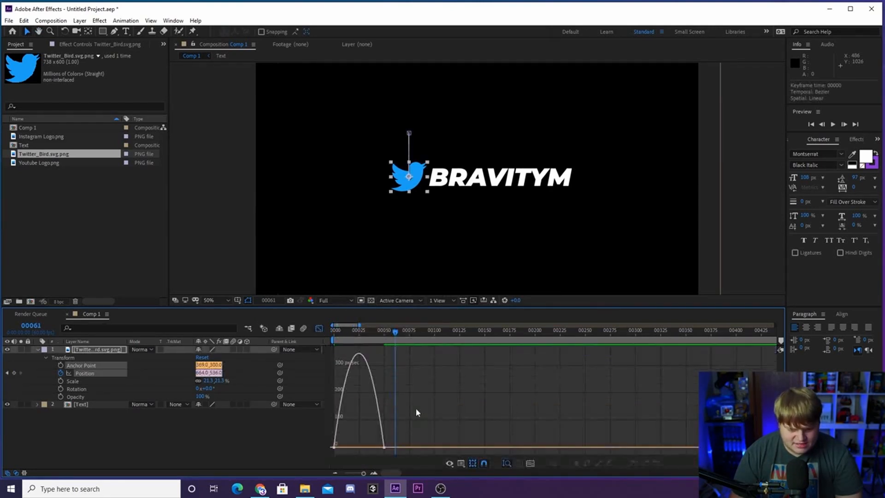
pyautogui.moveTo(375, 448); pyautogui.dragTo(337, 448)
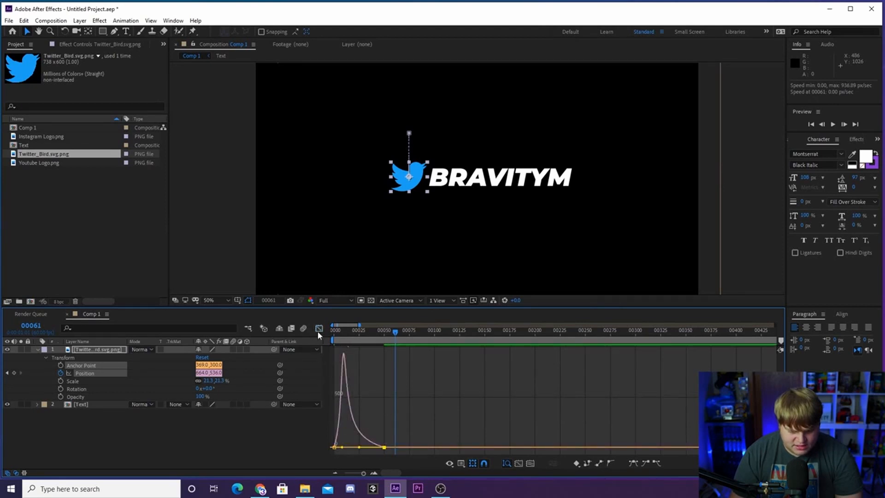
pyautogui.click(319, 328)
# Step: Play the logo's eased drop from the first frame to check its timing against the rolling text
pyautogui.press('Home')
pyautogui.press('space')
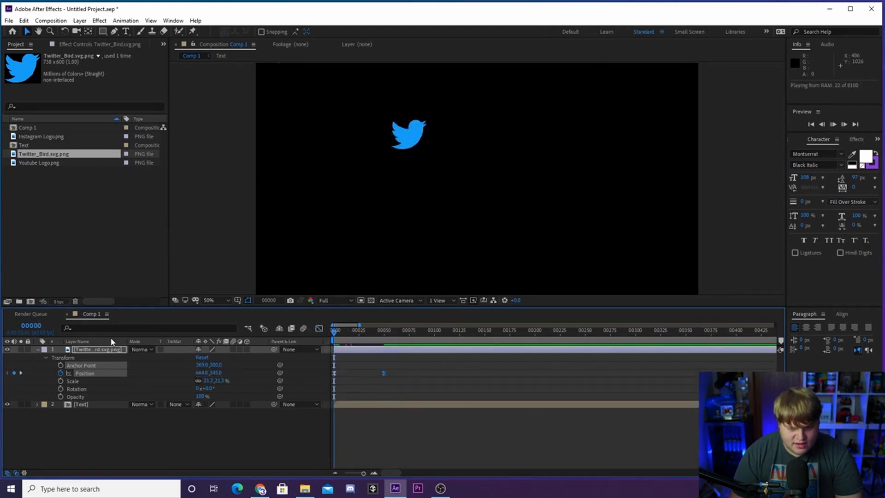
pyautogui.press(';')
pyautogui.press('space')
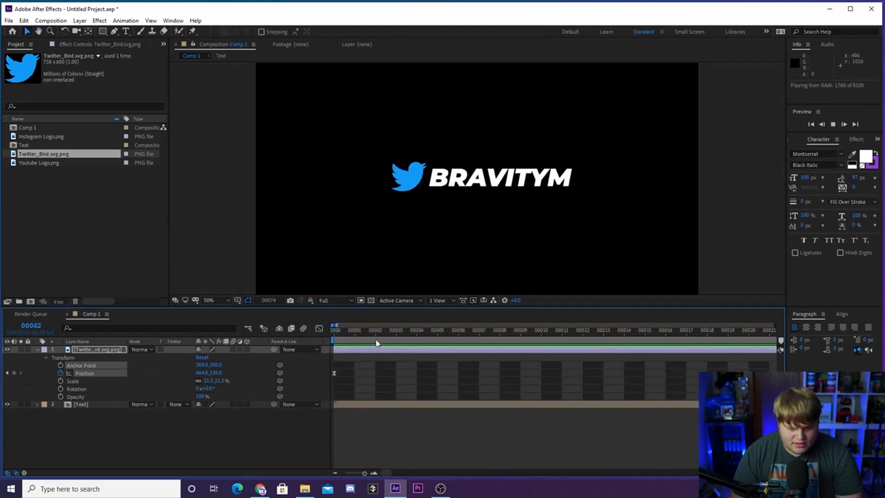
pyautogui.press('space')
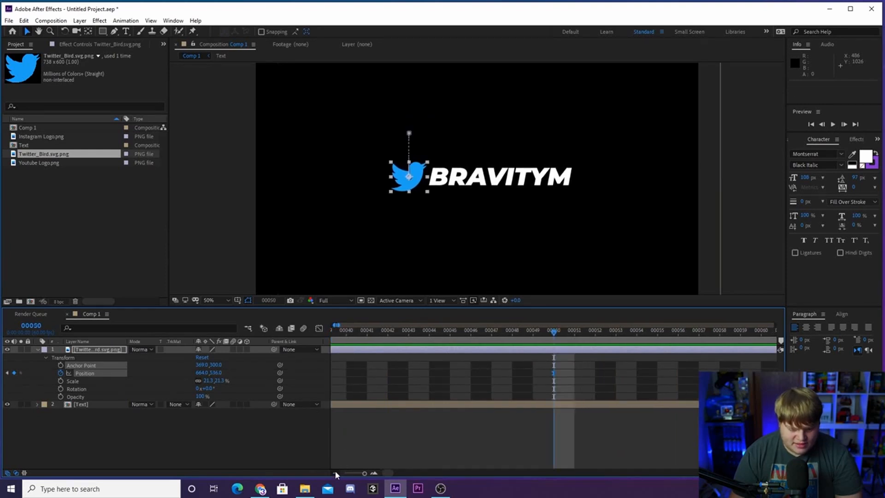
pyautogui.click(335, 473)
pyautogui.click(337, 474)
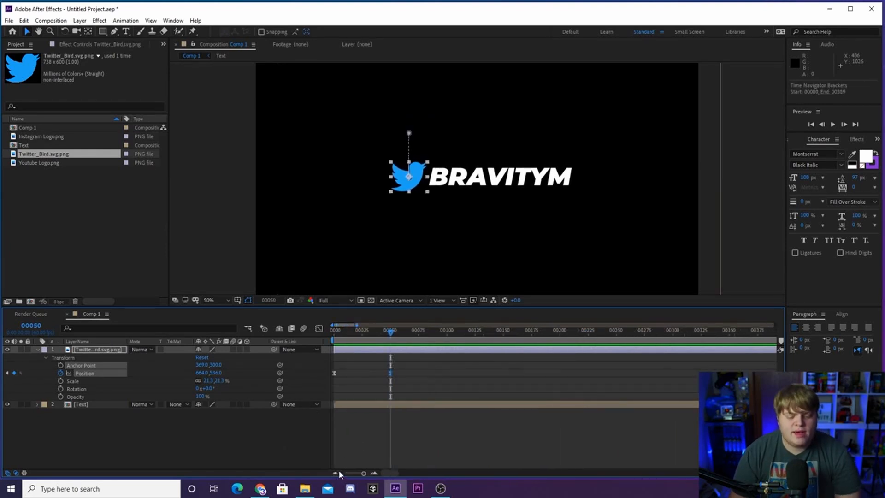
pyautogui.click(312, 431)
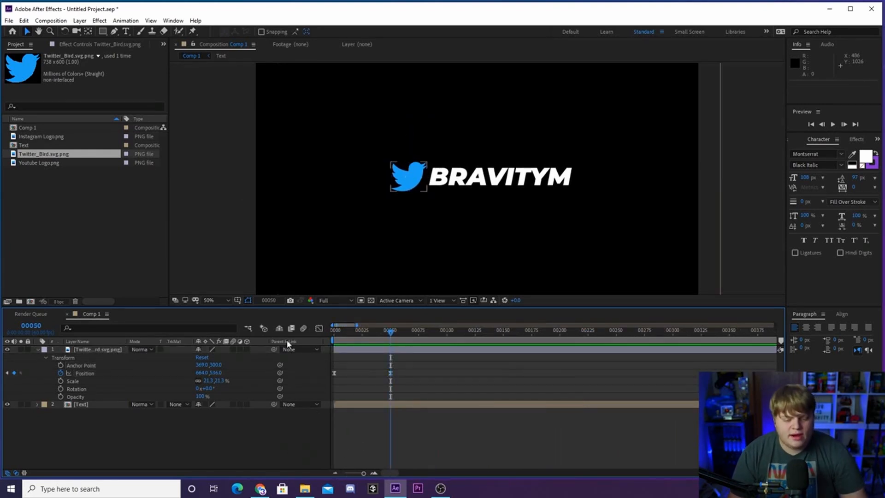
# Step: Add a full-frame red solid as the top layer, above the Twitter logo and Text layers
pyautogui.click(337, 473)
pyautogui.click(335, 472)
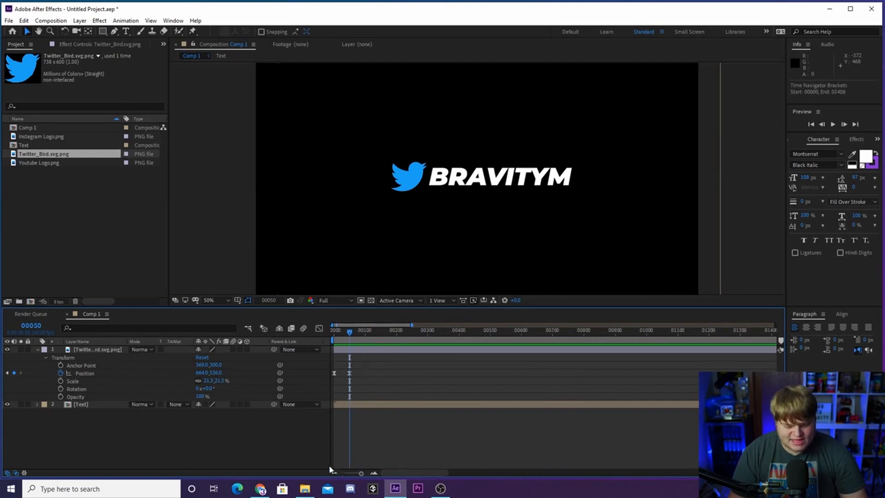
pyautogui.click(374, 474)
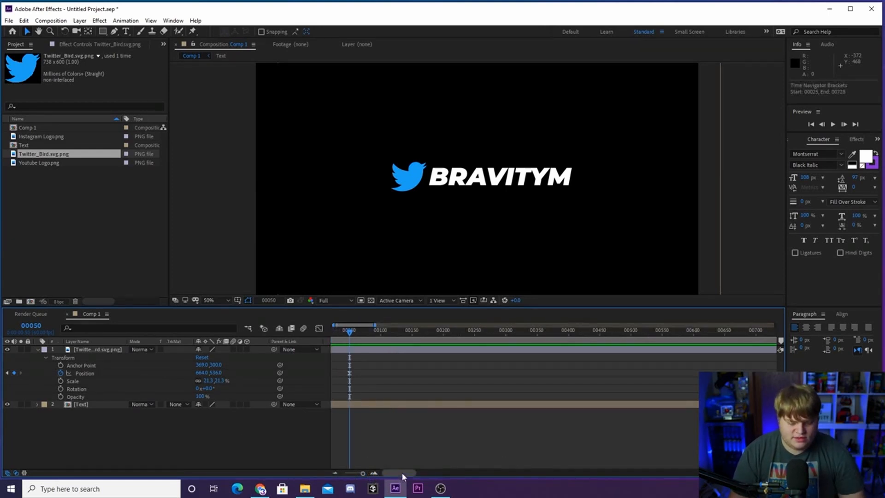
pyautogui.moveTo(402, 472); pyautogui.dragTo(400, 472)
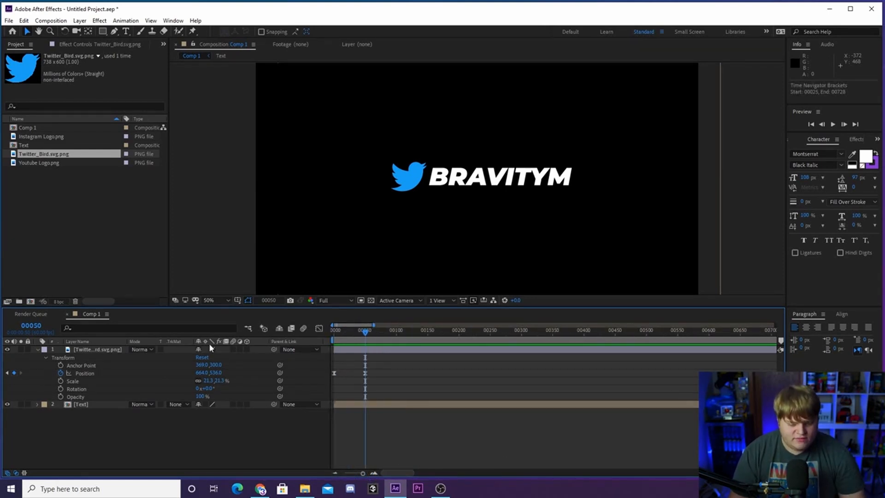
pyautogui.click(79, 21)
pyautogui.moveTo(89, 32)
pyautogui.click(251, 40)
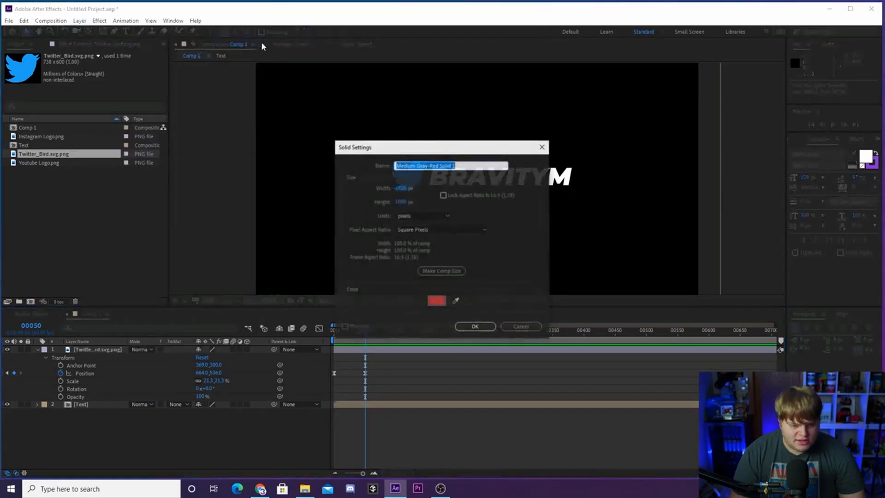
pyautogui.click(477, 326)
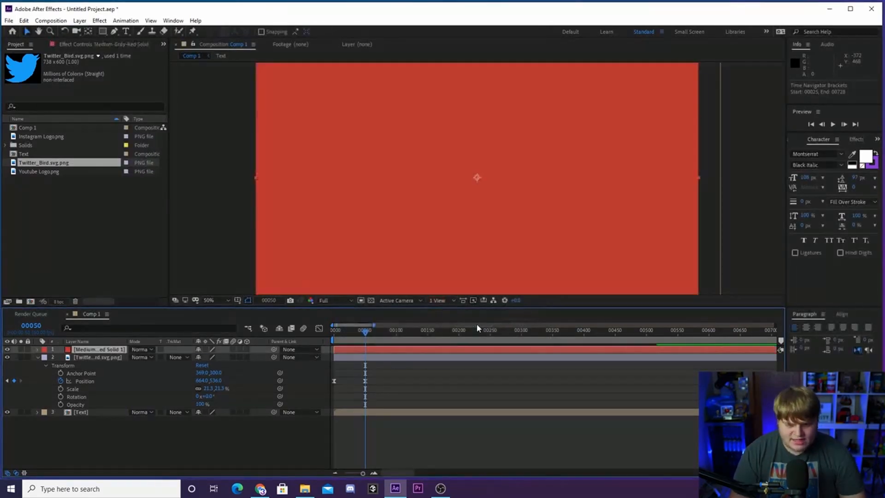
# Step: Shrink the red solid's height and place it at position 964, 238, with its lower edge just above the resting logo and text
pyautogui.scroll(-2, 516, 189)
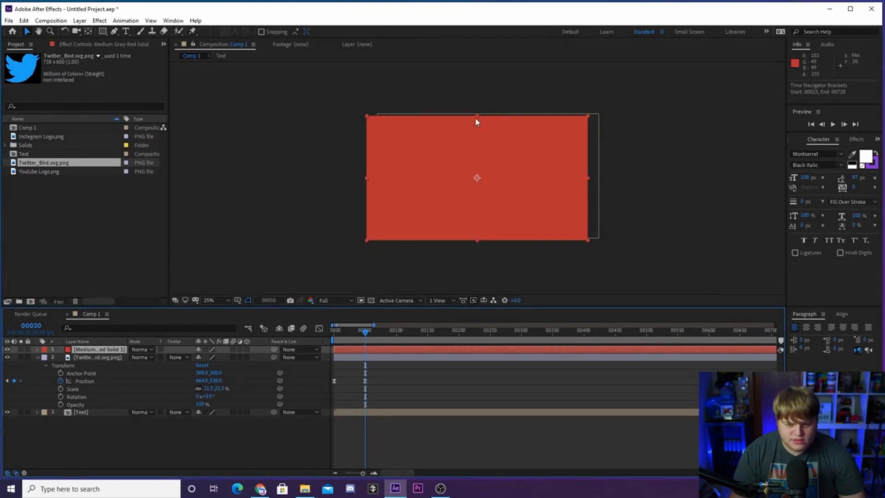
pyautogui.moveTo(476, 117); pyautogui.dragTo(461, 134)
pyautogui.scroll(2, 482, 129)
pyautogui.scroll(-2, 482, 138)
pyautogui.scroll(2, 480, 152)
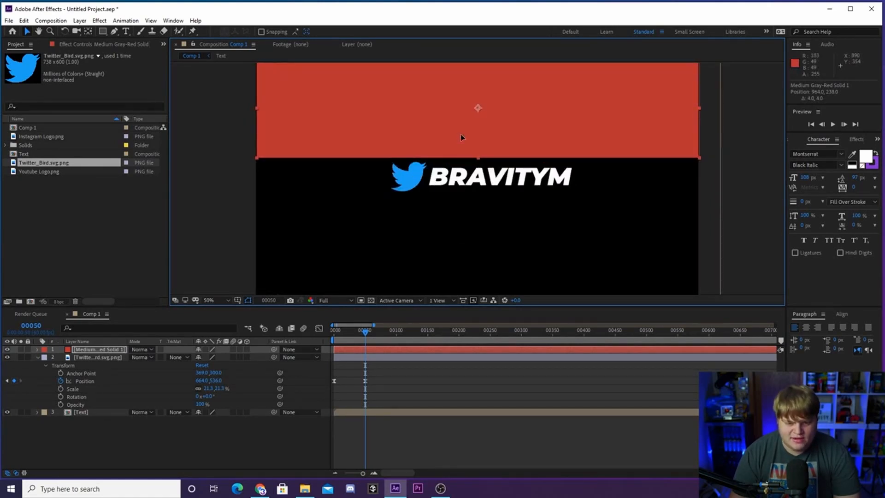
pyautogui.click(352, 330)
pyautogui.click(330, 341)
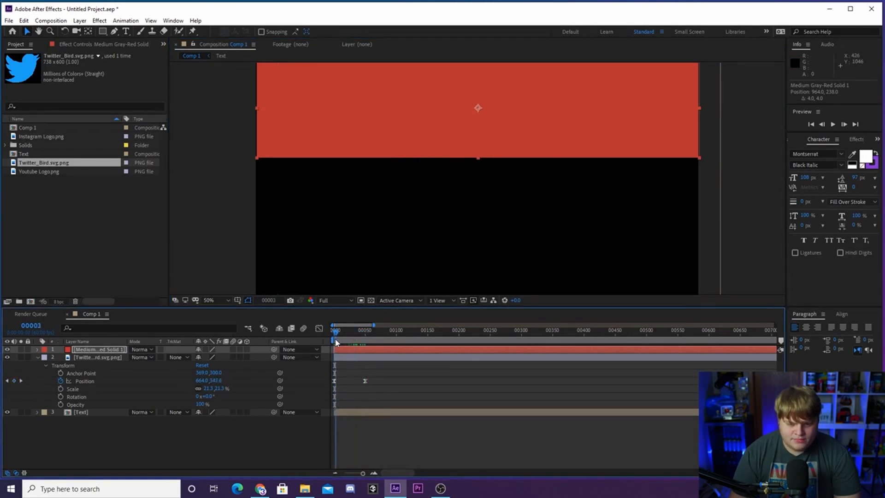
pyautogui.moveTo(336, 342); pyautogui.dragTo(347, 344)
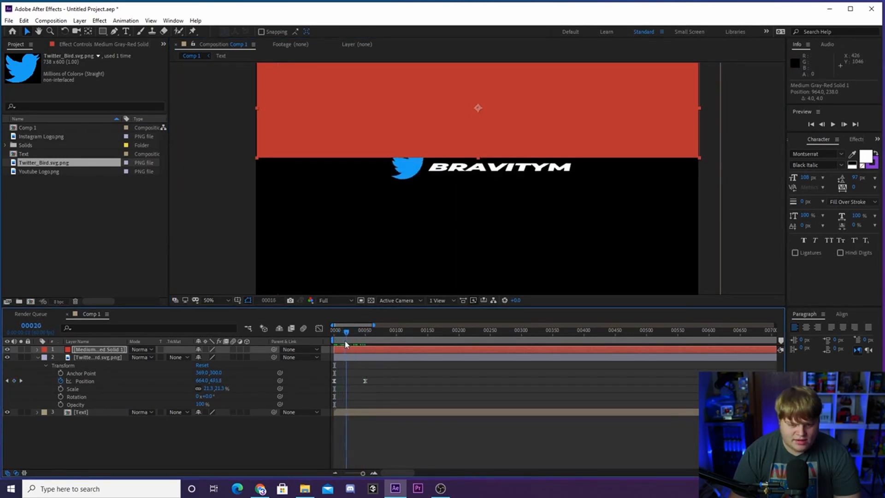
# Step: Set the Twitter logo layer's track matte to Alpha Inverted Matte using the red solid above it, and deselect the layer
pyautogui.click(97, 420)
pyautogui.click(103, 350)
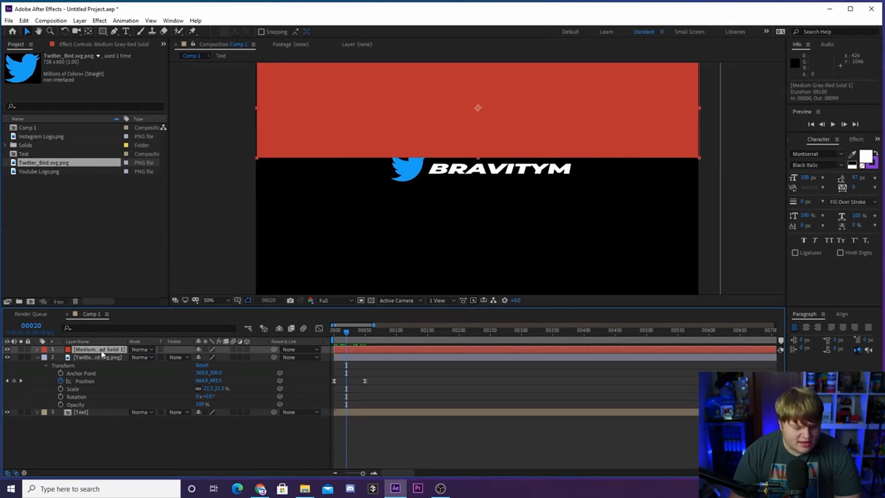
pyautogui.click(104, 358)
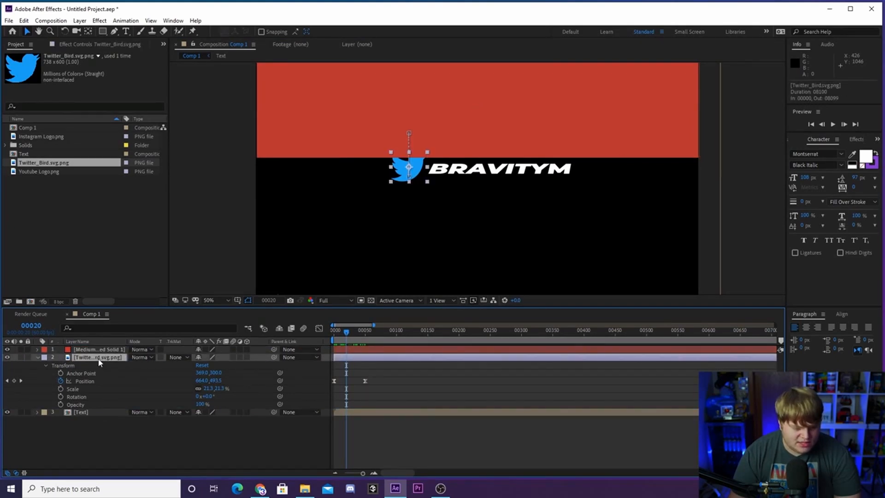
pyautogui.click(95, 349)
pyautogui.click(95, 357)
pyautogui.click(97, 351)
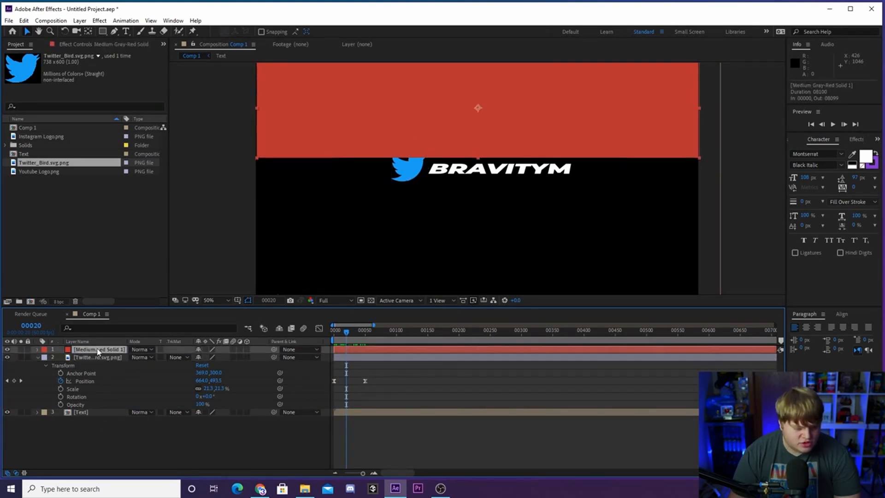
pyautogui.click(99, 357)
pyautogui.click(100, 350)
pyautogui.click(104, 359)
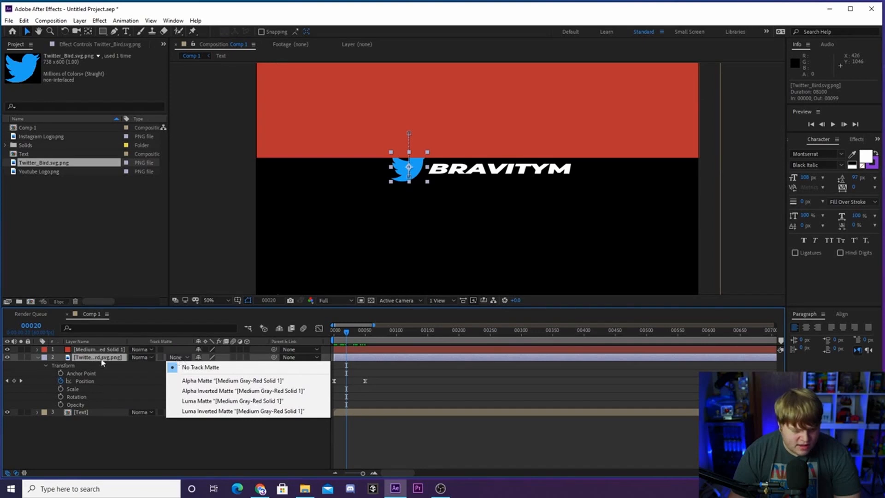
pyautogui.click(228, 393)
pyautogui.click(450, 137)
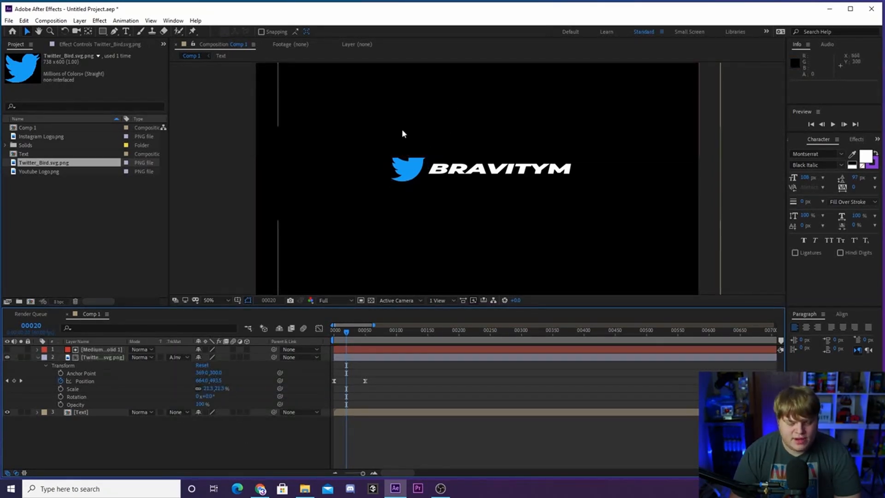
# Step: Check the start of the masked logo reveal on the transparency grid, turn the grid off and play the animation
pyautogui.moveTo(352, 333); pyautogui.dragTo(334, 329)
pyautogui.click(373, 300)
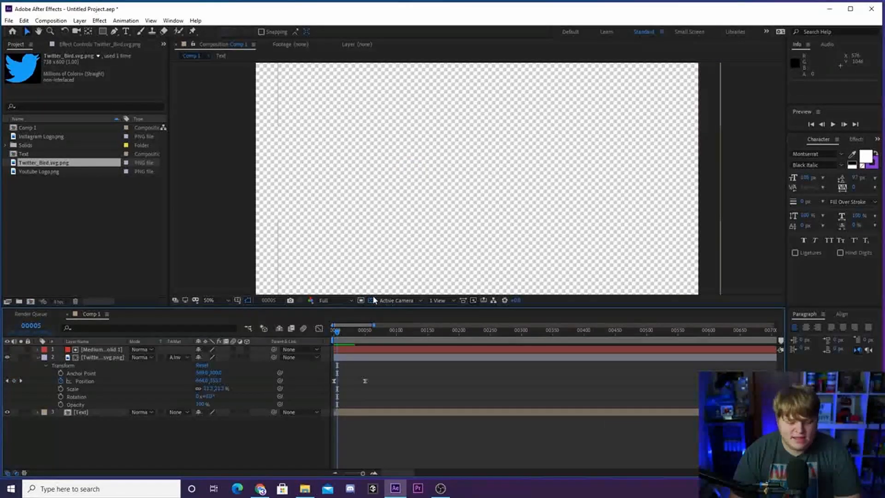
pyautogui.click(371, 301)
pyautogui.press('space')
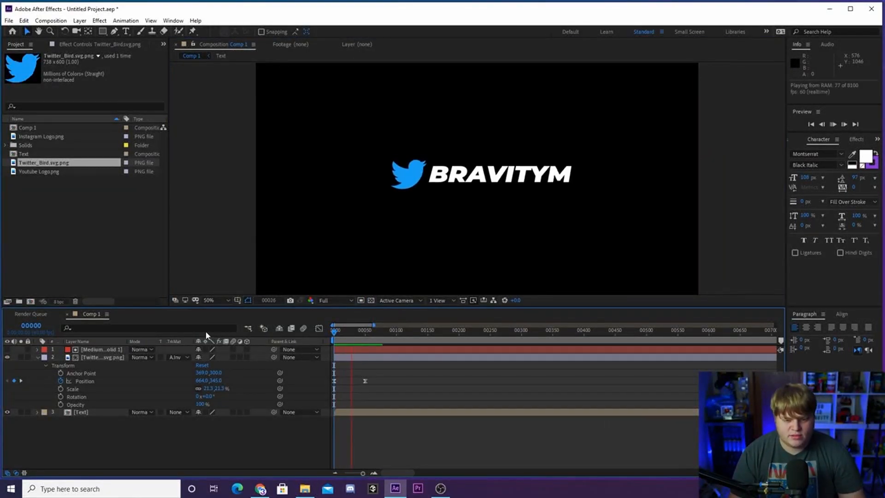
# Step: Play back the masked Twitter logo drop alongside the rolling BRAVITYM text up to the text's second roll
pyautogui.press('space')
pyautogui.press('space')
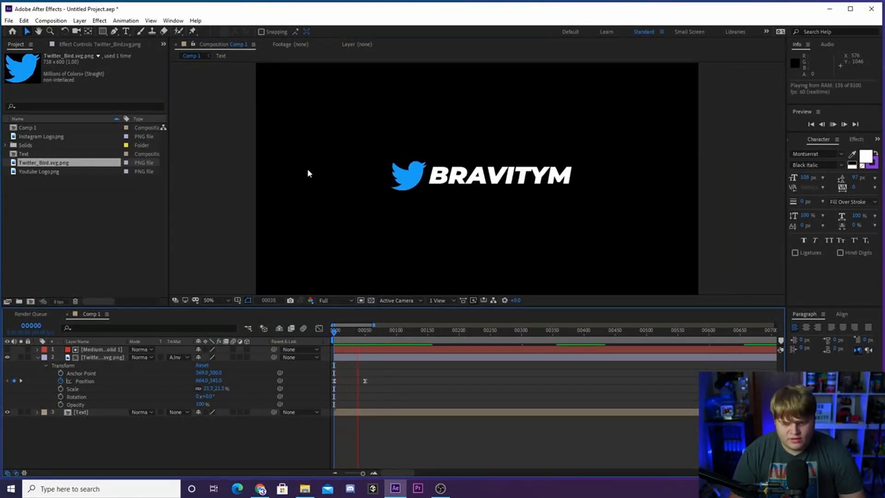
pyautogui.scroll(-2, 307, 168)
pyautogui.press('space')
pyautogui.press('space')
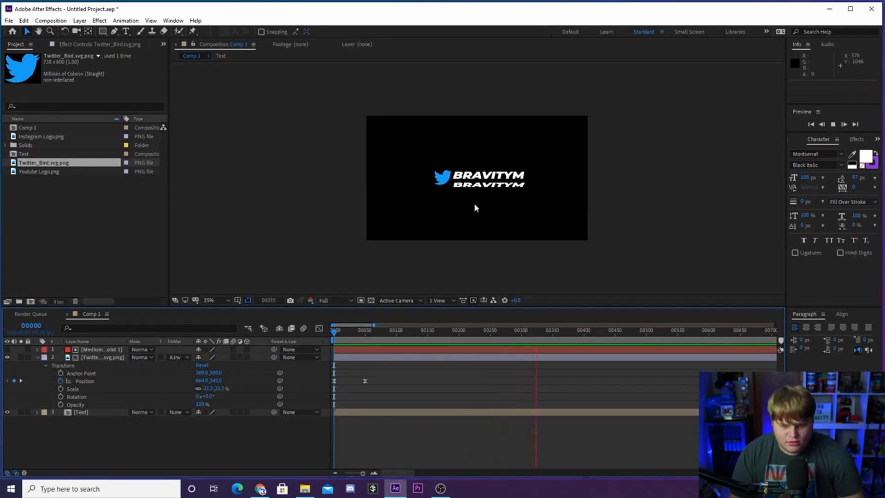
pyautogui.press('space')
# Step: Keyframe the Twitter logo's Position to hold at rest until about frame 317, and move it down to 664, 594 at frame 328
pyautogui.moveTo(537, 333); pyautogui.dragTo(533, 333)
pyautogui.click(15, 381)
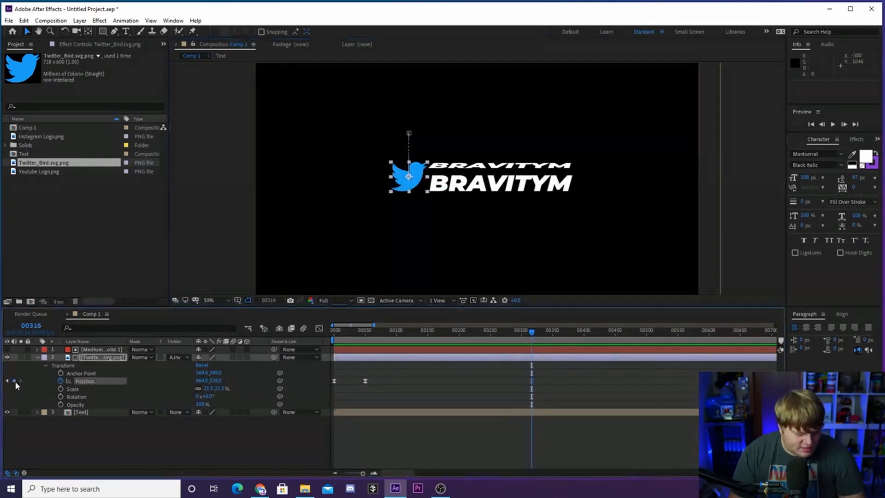
pyautogui.click(374, 473)
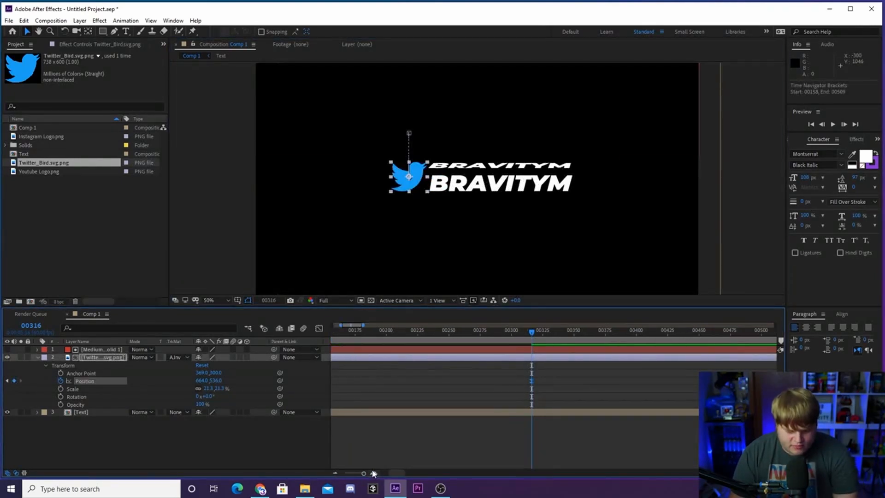
pyautogui.press('space')
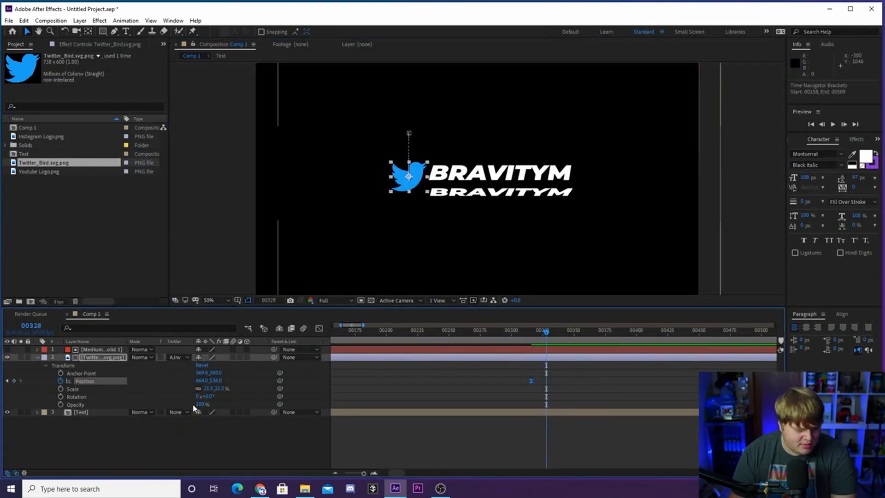
pyautogui.moveTo(216, 379); pyautogui.dragTo(242, 380)
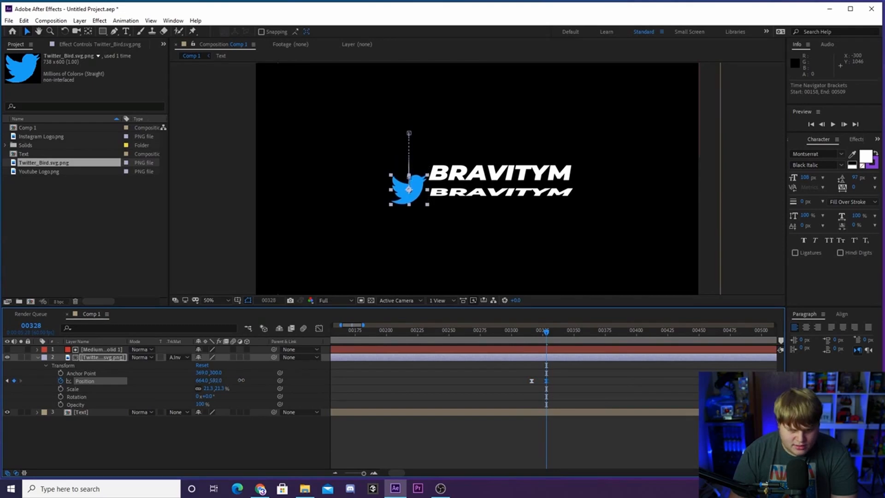
# Step: Copy the Twitter logo's resting Position keyframe of 664, 536 to frame 338 and preview the bounce
pyautogui.press('space')
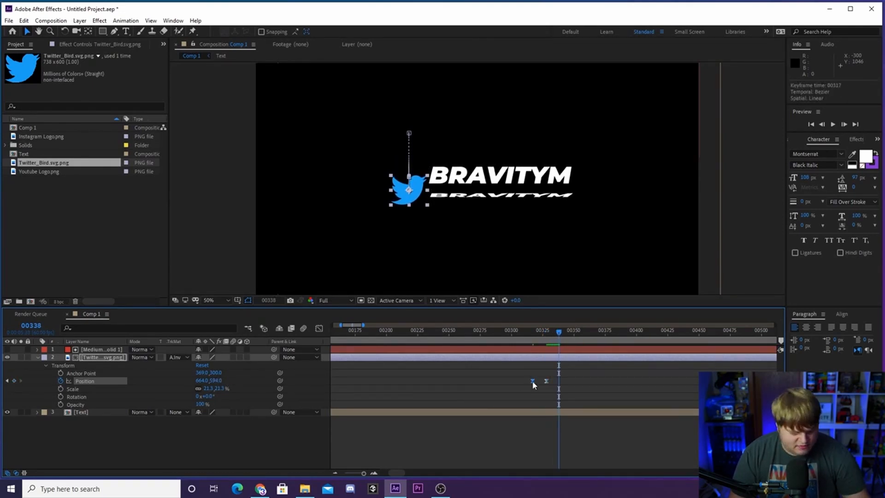
pyautogui.press('space')
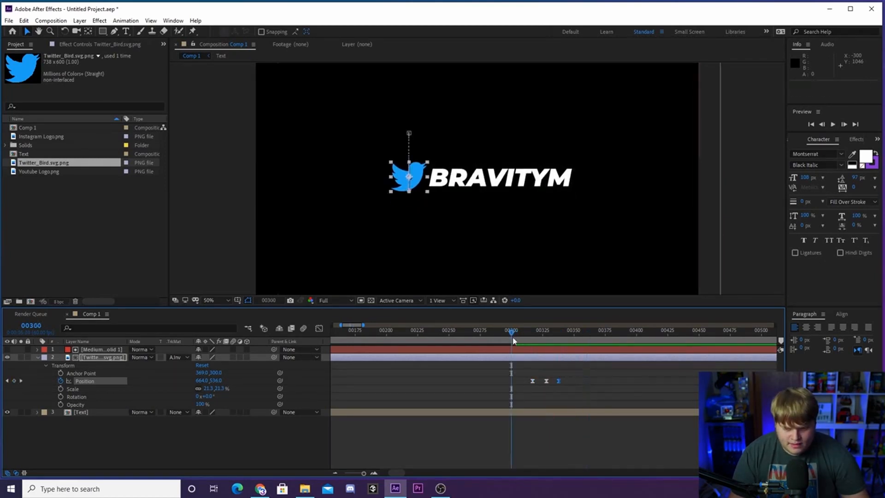
# Step: Add Instagram Logo.png to Comp 1 as the top layer, above the red solid, and select it
pyautogui.click(110, 182)
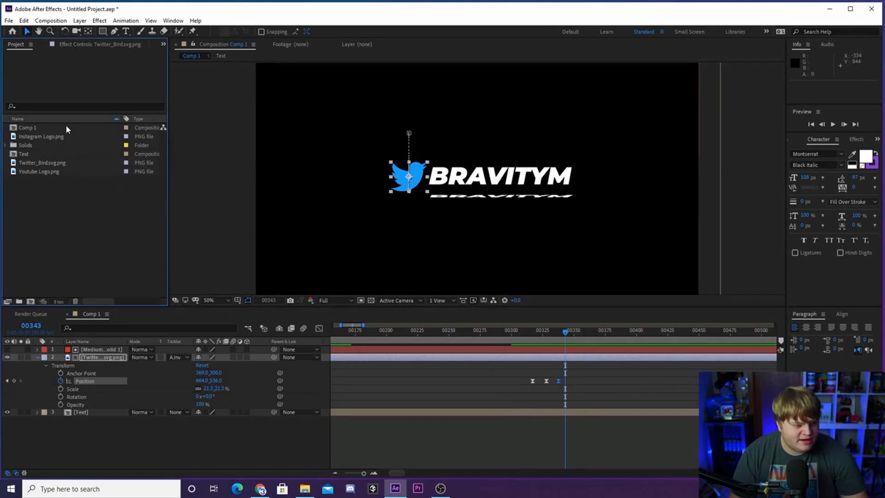
pyautogui.click(509, 328)
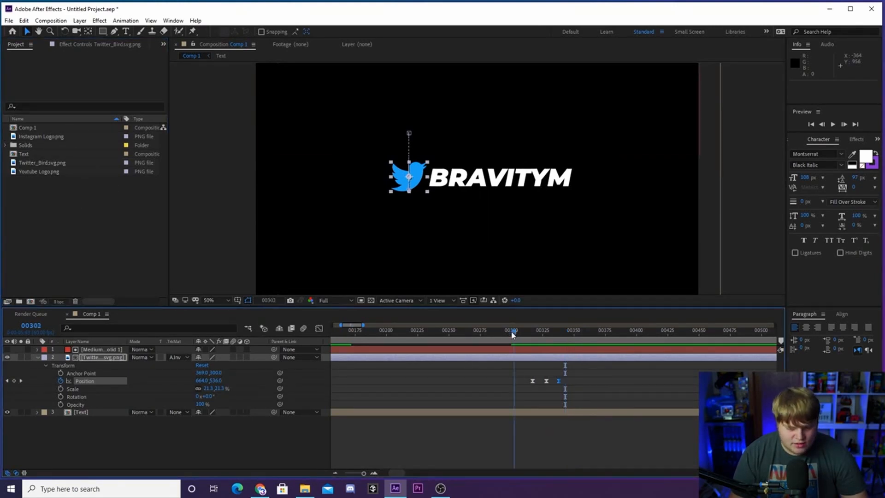
pyautogui.moveTo(50, 137); pyautogui.dragTo(122, 350)
pyautogui.click(91, 364)
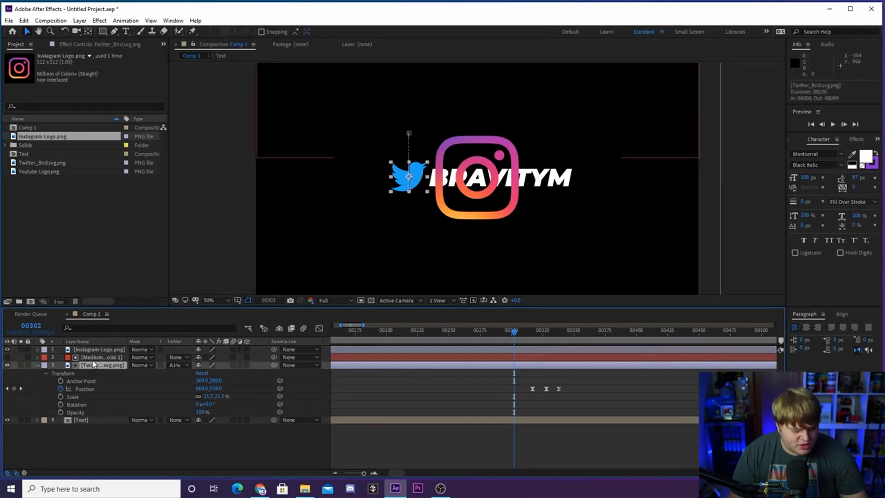
pyautogui.click(95, 358)
pyautogui.click(96, 364)
pyautogui.click(97, 357)
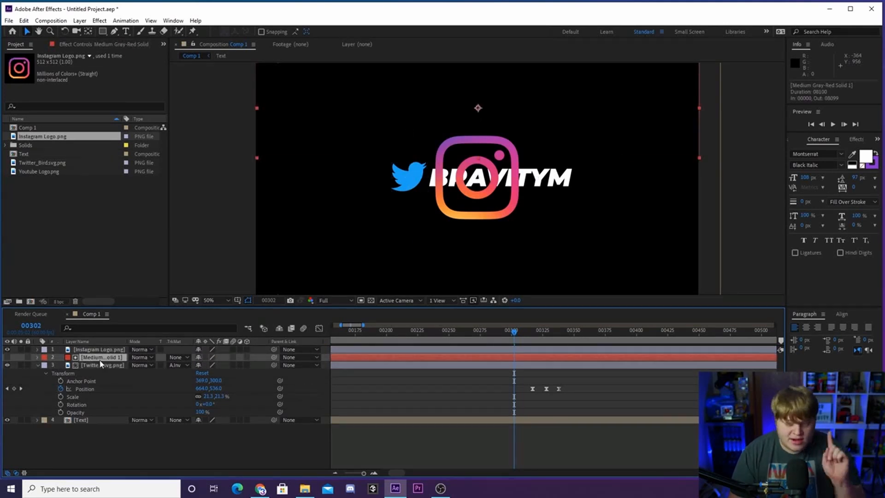
pyautogui.click(102, 351)
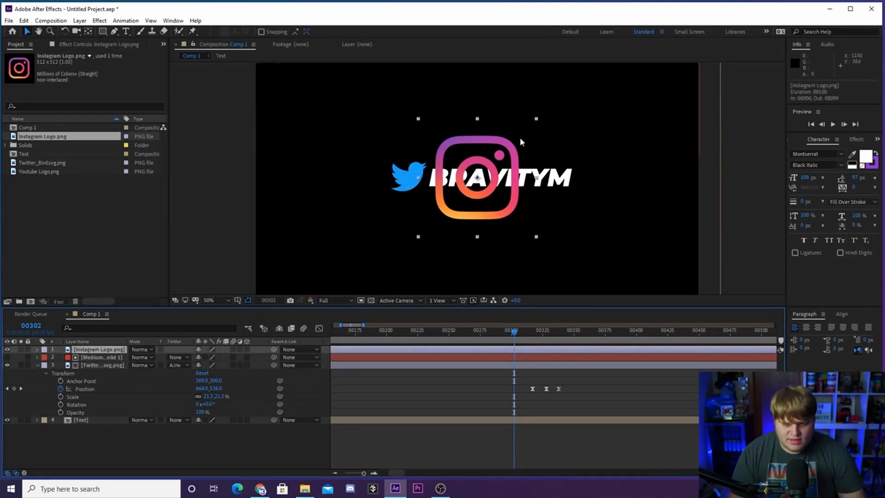
# Step: Scale the Instagram logo down to about 37.1% and place it over the Twitter logo at position 664, 538
pyautogui.moveTo(538, 120); pyautogui.dragTo(371, 166)
pyautogui.scroll(1, 514, 165)
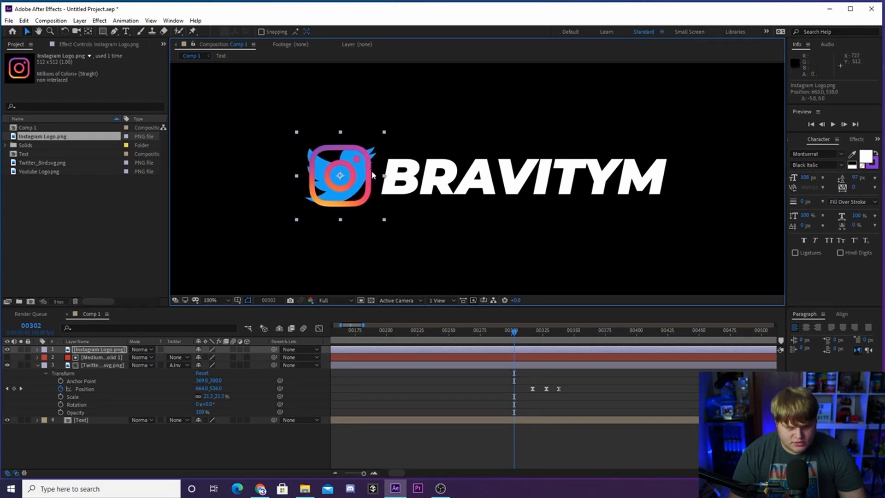
pyautogui.press('Right')
# Step: Keyframe the Instagram logo's Position at 664, 538 on frame 317 and at 664, 598 on frame 328
pyautogui.moveTo(538, 341); pyautogui.dragTo(534, 340)
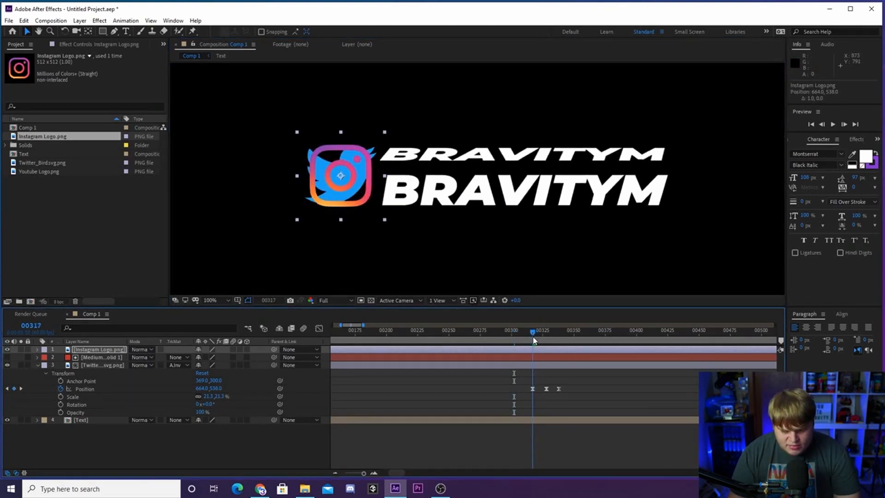
pyautogui.click(38, 350)
pyautogui.click(46, 359)
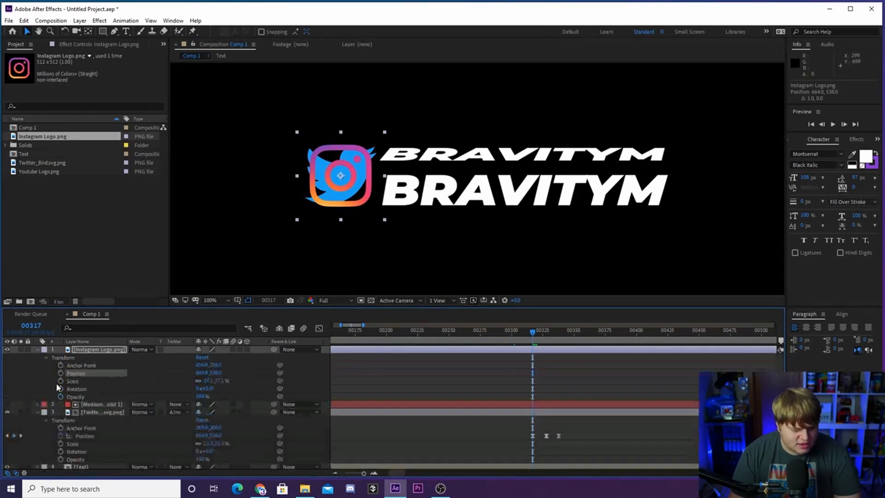
pyautogui.moveTo(536, 344); pyautogui.dragTo(549, 342)
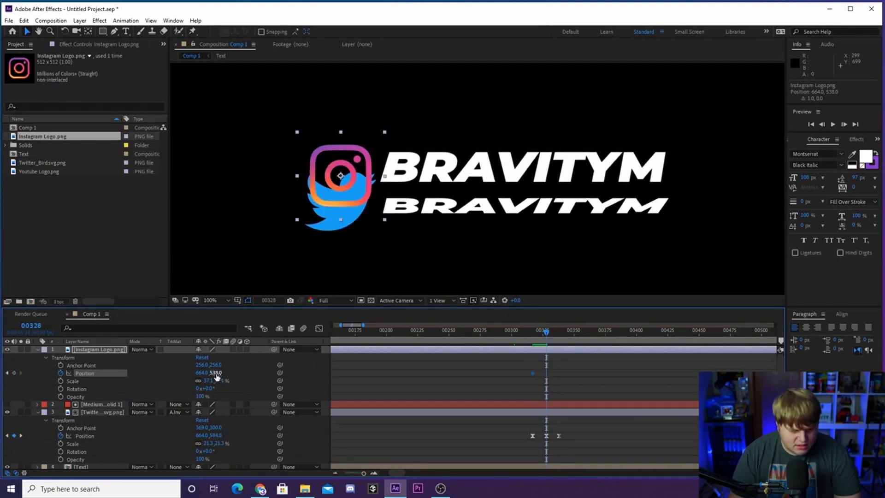
pyautogui.moveTo(216, 373); pyautogui.dragTo(243, 375)
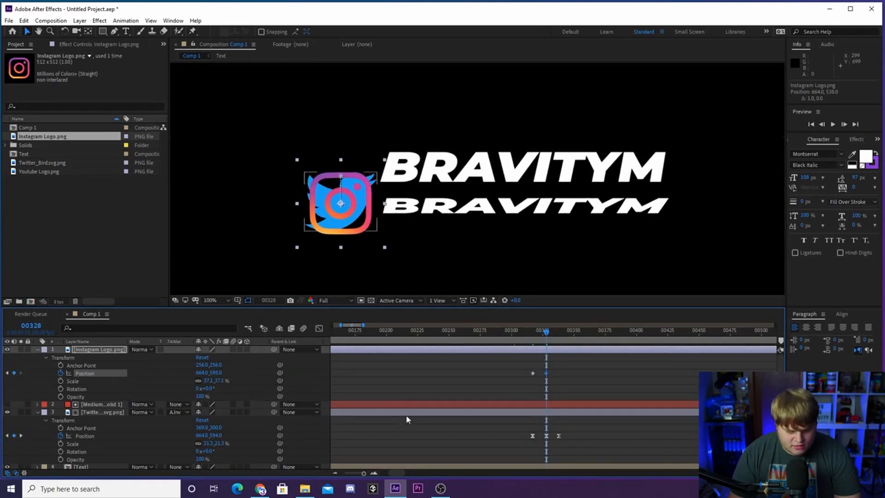
# Step: Copy the Instagram logo's first Position keyframe to frame 338 to bring the logo back up
pyautogui.click(559, 340)
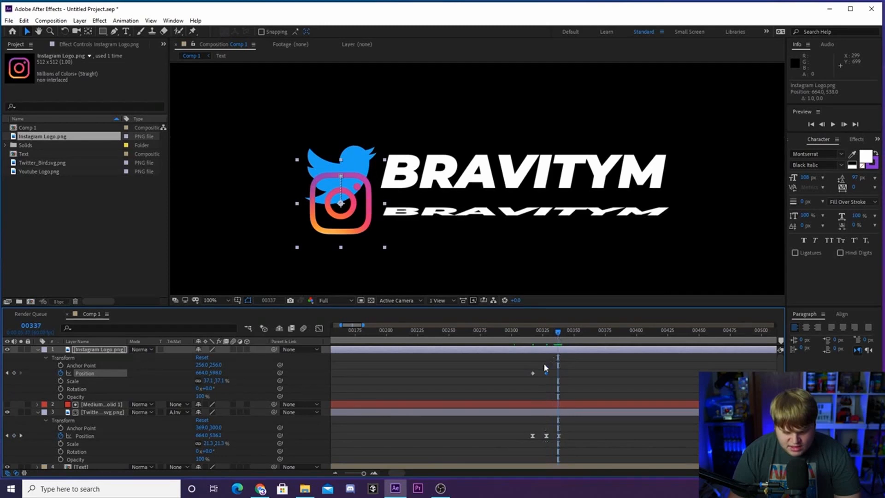
pyautogui.click(559, 341)
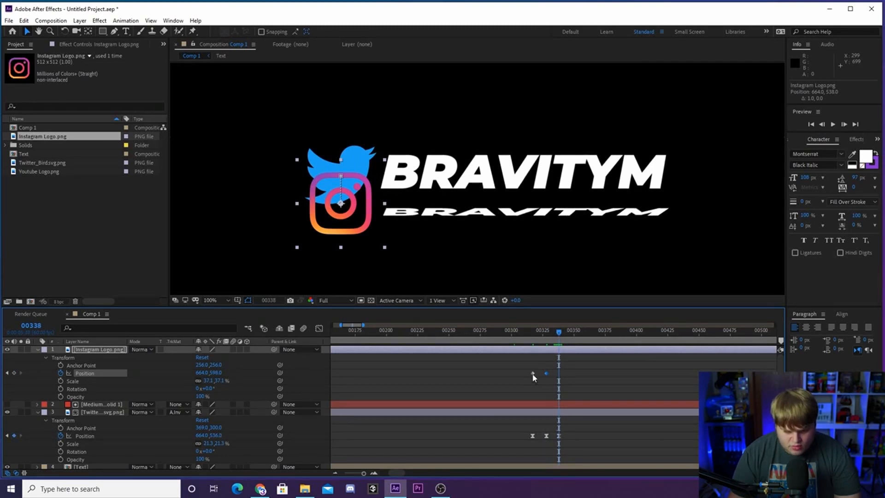
pyautogui.hotkey('ctrl', 'v')
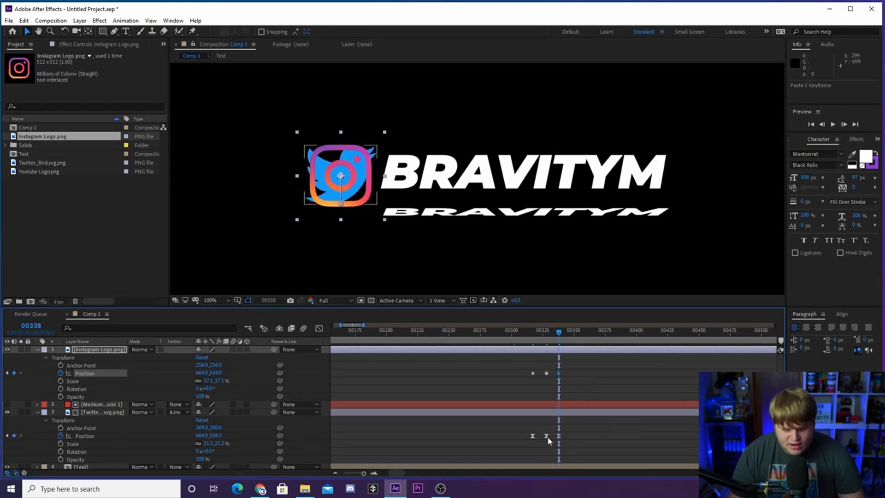
# Step: Apply Easy Ease to the Instagram logo's three Position keyframes
pyautogui.moveTo(599, 427); pyautogui.dragTo(531, 443)
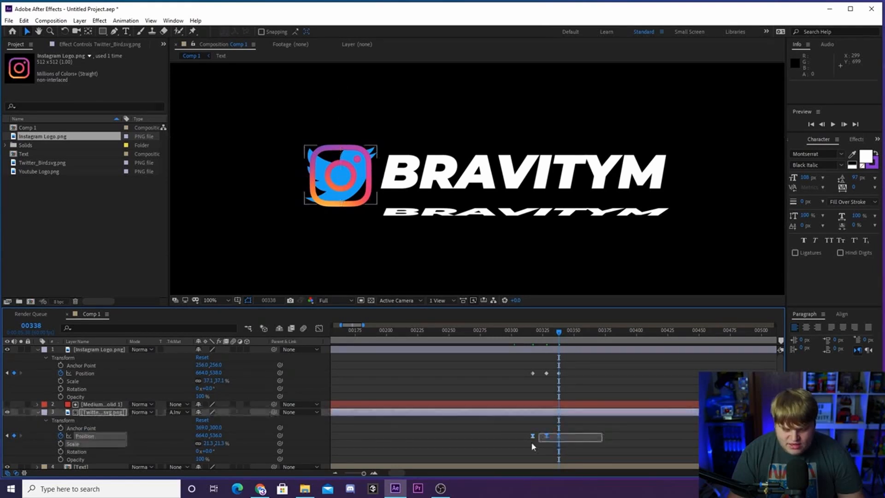
pyautogui.moveTo(576, 361); pyautogui.dragTo(522, 378)
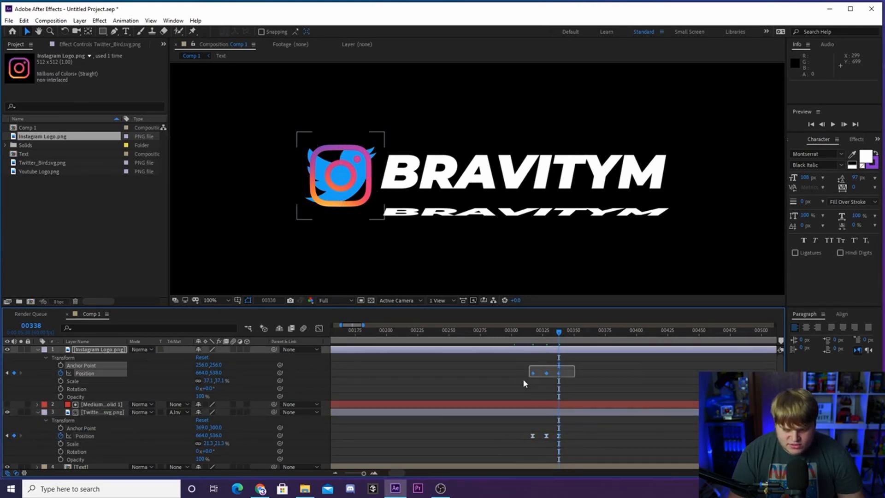
pyautogui.rightClick(547, 374)
pyautogui.moveTo(599, 367)
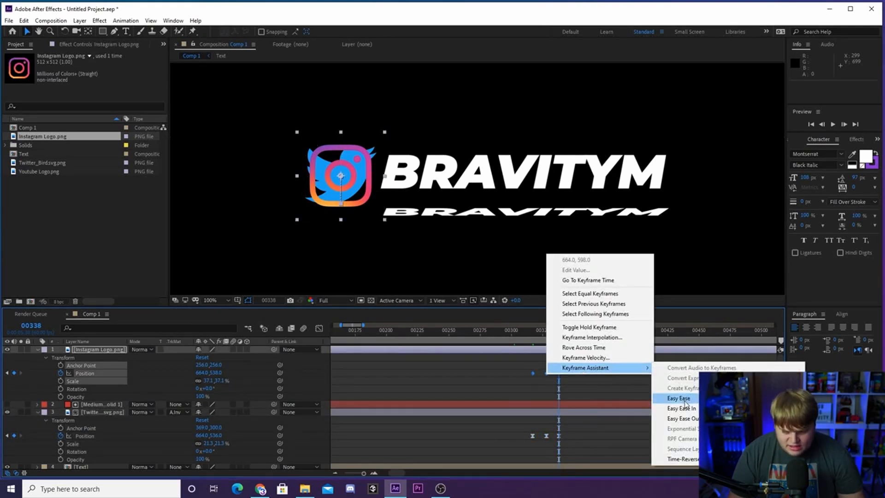
pyautogui.click(684, 399)
# Step: Reshape the Instagram logo's Position speed curves in the graph editor so both moves peak early and slow down gradually
pyautogui.moveTo(589, 362); pyautogui.dragTo(499, 385)
pyautogui.click(318, 329)
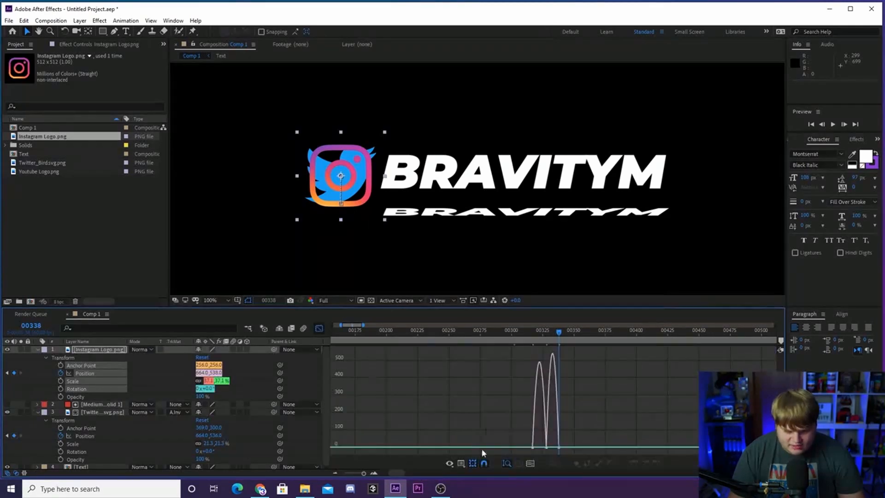
pyautogui.click(507, 463)
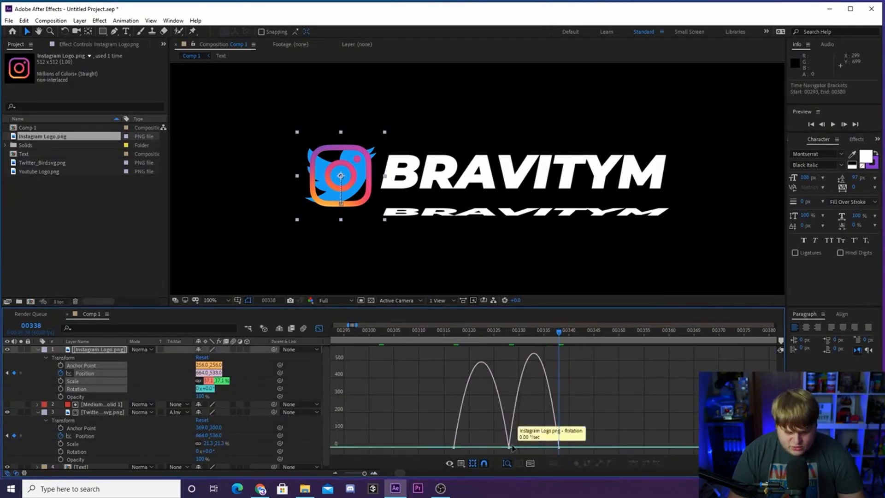
pyautogui.moveTo(499, 448); pyautogui.dragTo(473, 450)
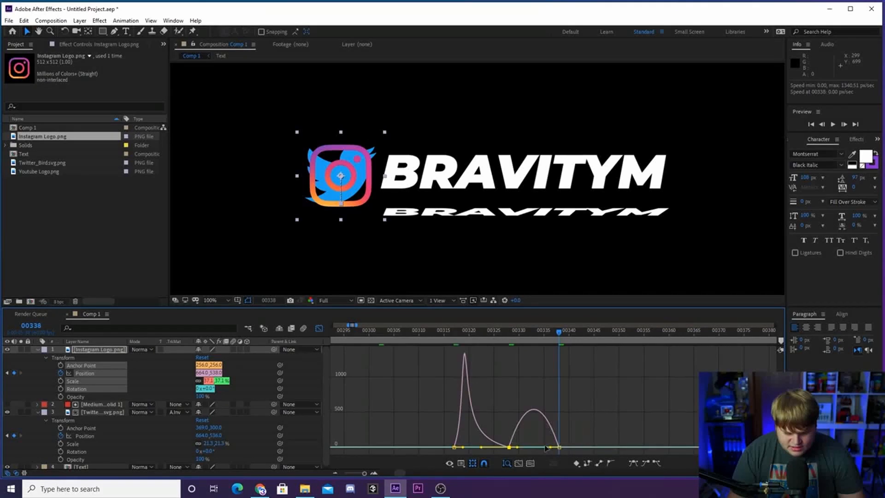
pyautogui.moveTo(550, 447); pyautogui.dragTo(518, 449)
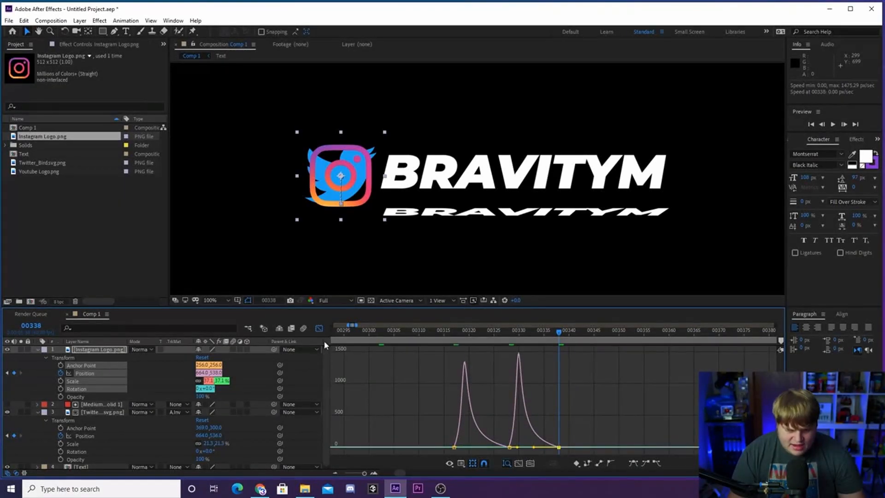
pyautogui.click(319, 329)
# Step: Preview the Instagram logo's eased bounce from just before its first Position keyframe
pyautogui.moveTo(441, 335); pyautogui.dragTo(423, 335)
pyautogui.press('space')
pyautogui.press('space')
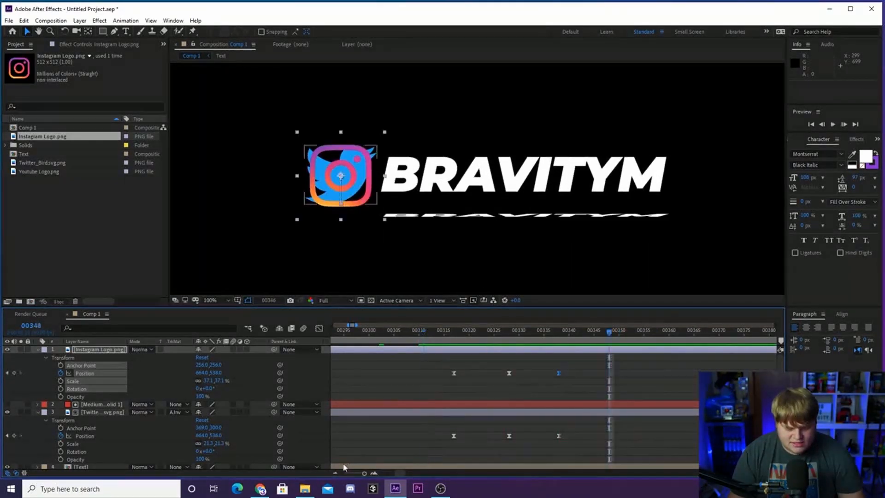
# Step: Split the Instagram logo layer at frame 328 and delete the part before the split
pyautogui.click(336, 471)
pyautogui.click(336, 472)
pyautogui.moveTo(586, 344); pyautogui.dragTo(585, 342)
pyautogui.click(590, 352)
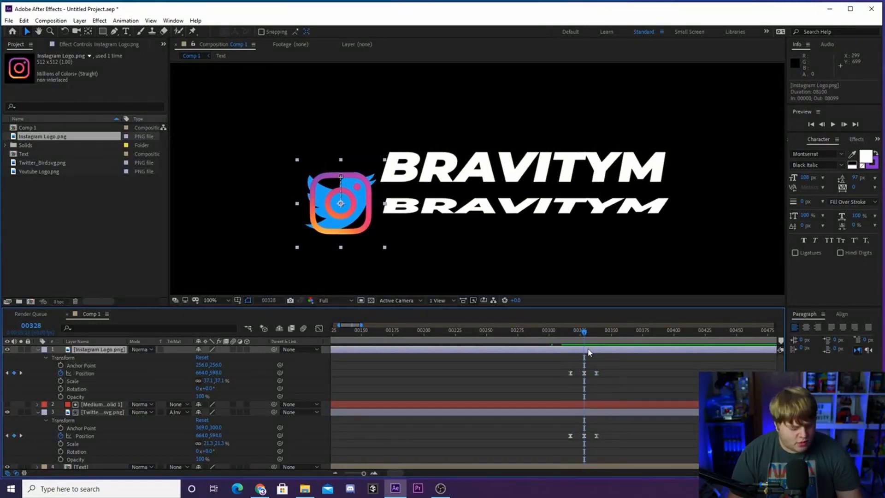
pyautogui.hotkey('ctrl', 'shift', 'd')
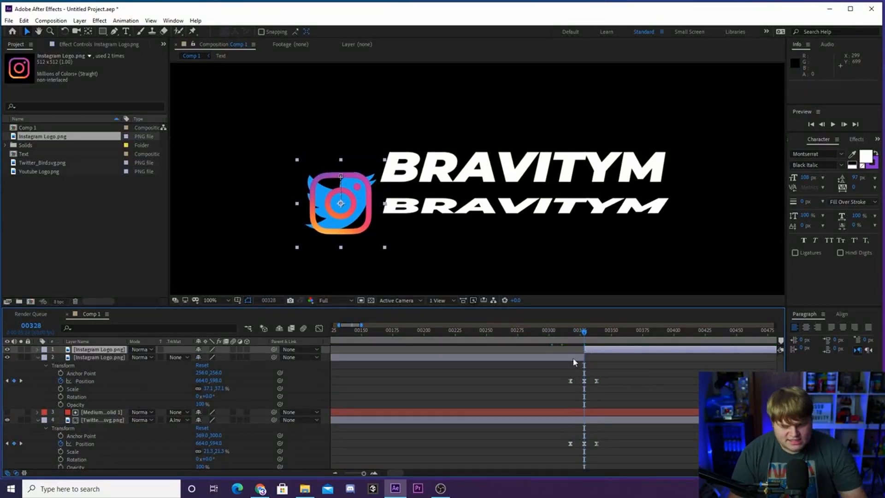
pyautogui.click(572, 357)
pyautogui.press('Delete')
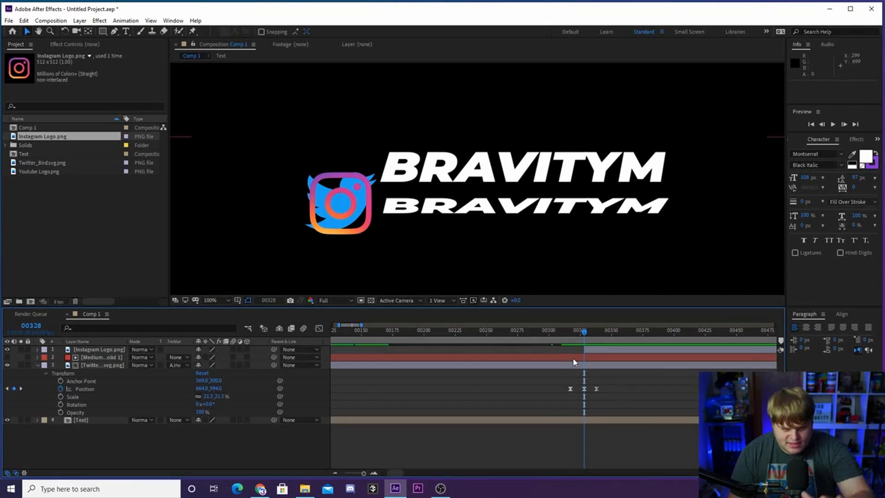
# Step: Split the Twitter logo layer at frame 328, delete the part after the split, and play the logo swap
pyautogui.click(587, 366)
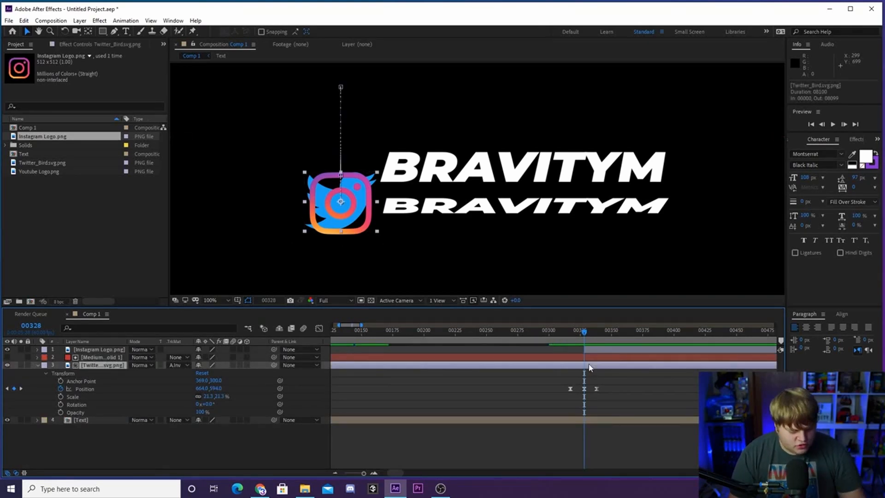
pyautogui.hotkey('ctrl', 'shift', 'd')
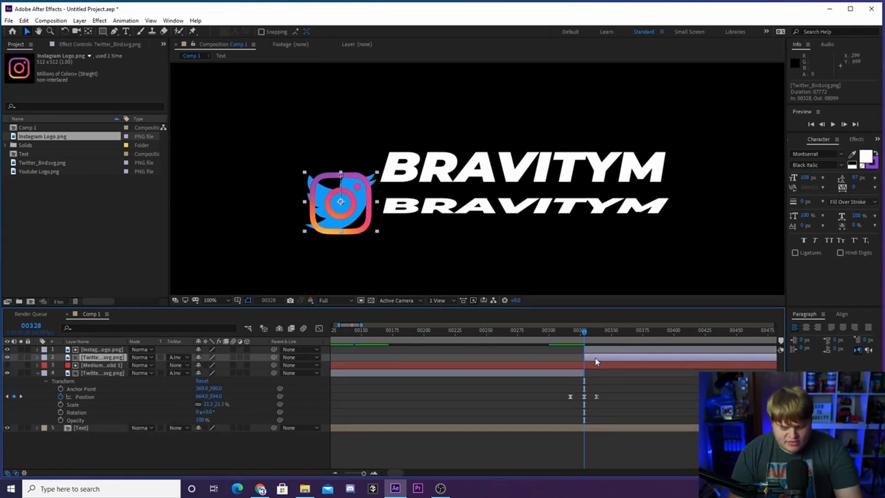
pyautogui.press('Delete')
pyautogui.moveTo(584, 331); pyautogui.dragTo(520, 339)
pyautogui.press('space')
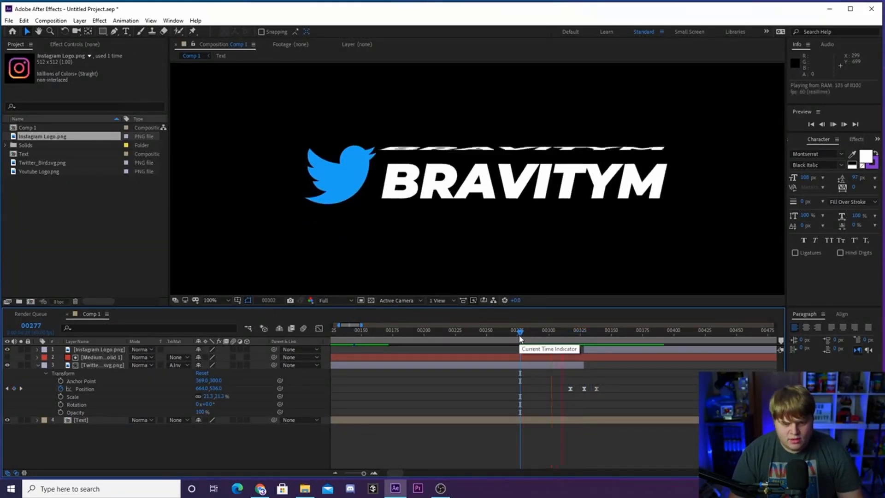
# Step: Review the Twitter-to-Instagram swap, collapsing the Twitter logo's properties and fitting the whole composition in the viewer
pyautogui.press('space')
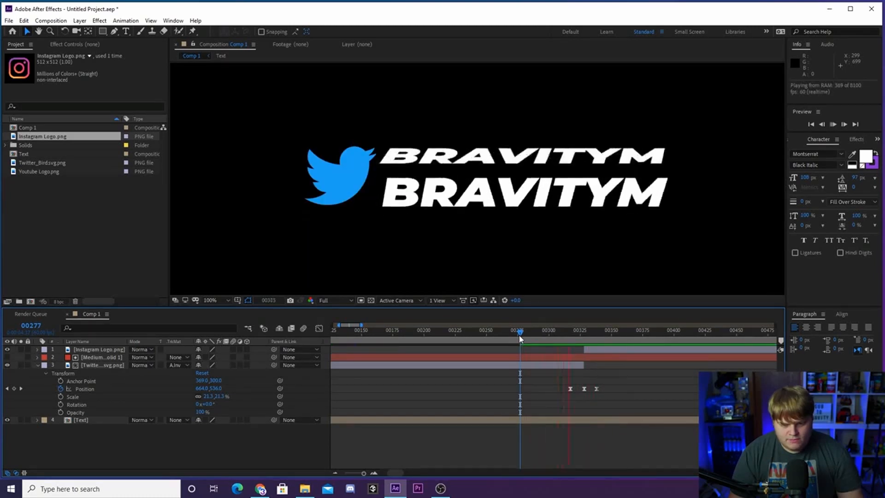
pyautogui.moveTo(520, 339); pyautogui.dragTo(542, 347)
pyautogui.click(38, 366)
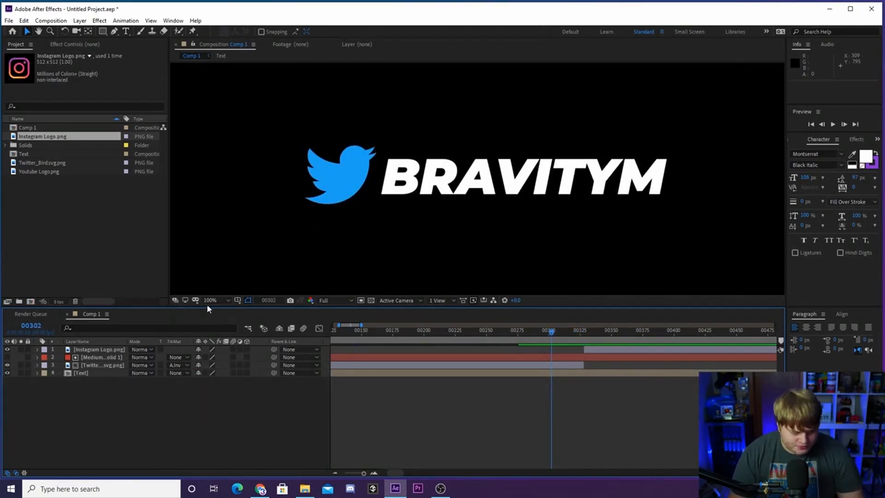
pyautogui.click(209, 300)
pyautogui.click(224, 302)
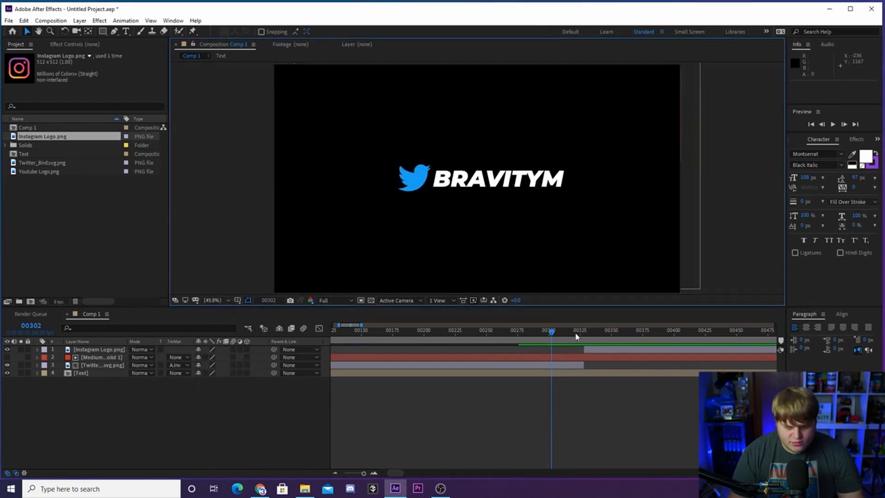
pyautogui.moveTo(514, 343); pyautogui.dragTo(445, 343)
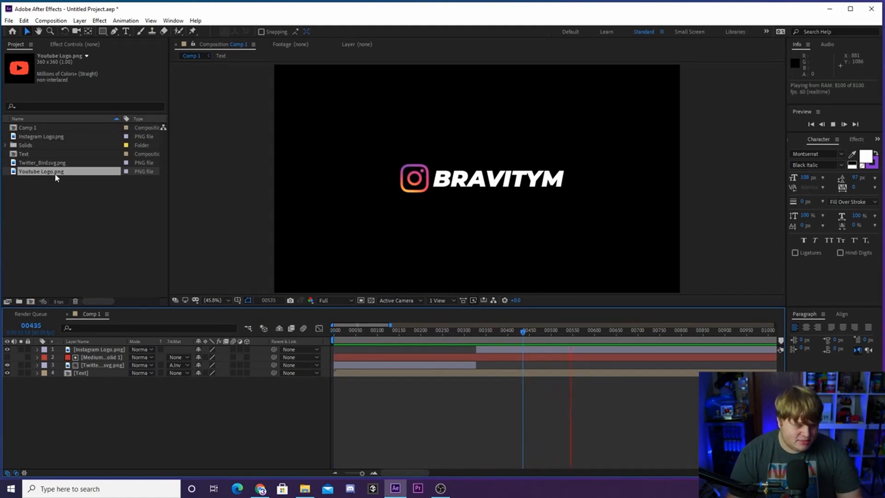
# Step: Try placing a scaled-down YouTube logo over the Instagram logo in Comp 1, and remove its layer again
pyautogui.moveTo(55, 177); pyautogui.dragTo(119, 351)
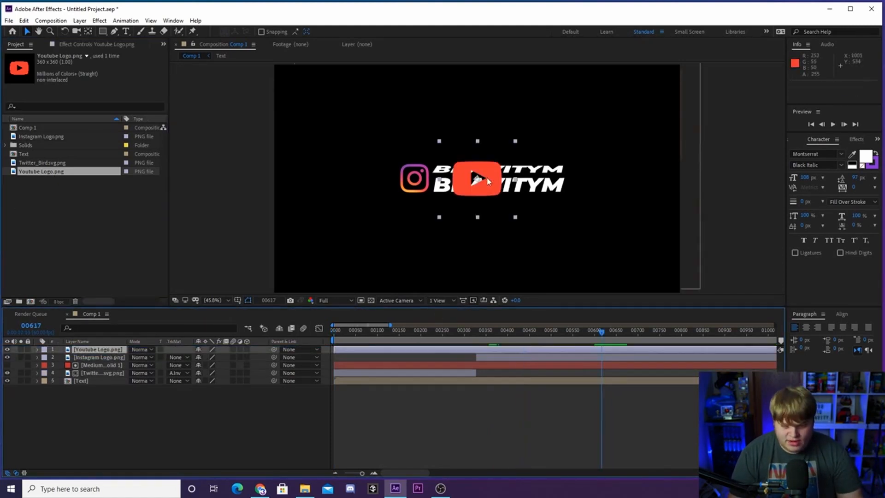
pyautogui.moveTo(488, 181); pyautogui.dragTo(409, 173)
pyautogui.moveTo(455, 141); pyautogui.dragTo(421, 178)
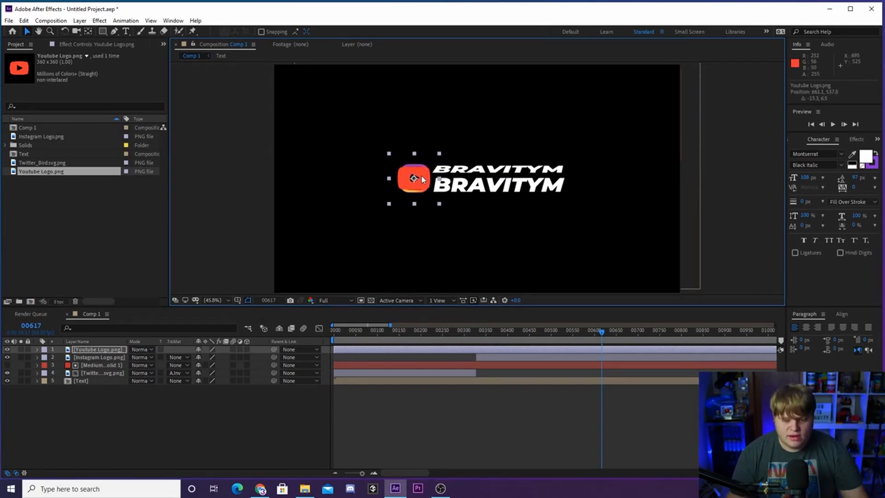
pyautogui.press('Delete')
# Step: Play the rolling text and logo animation from the start of Comp 1
pyautogui.moveTo(609, 330); pyautogui.dragTo(57, 289)
pyautogui.press('space')
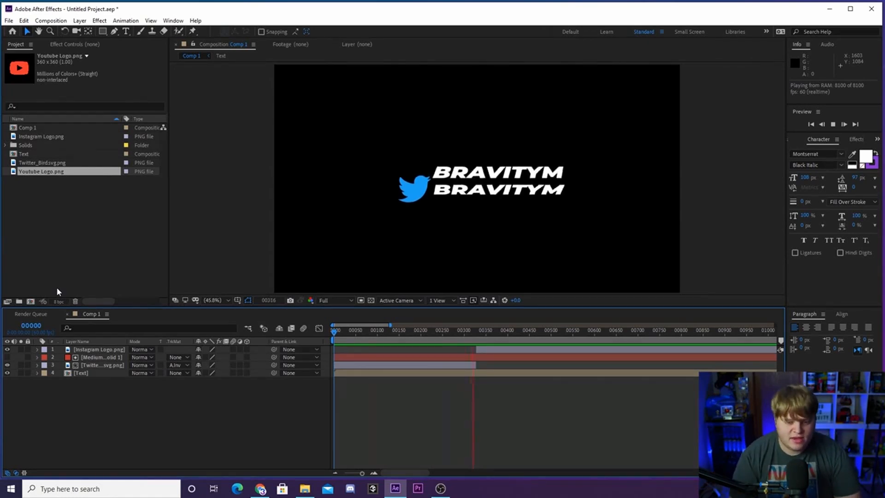
pyautogui.press('space')
pyautogui.press('space')
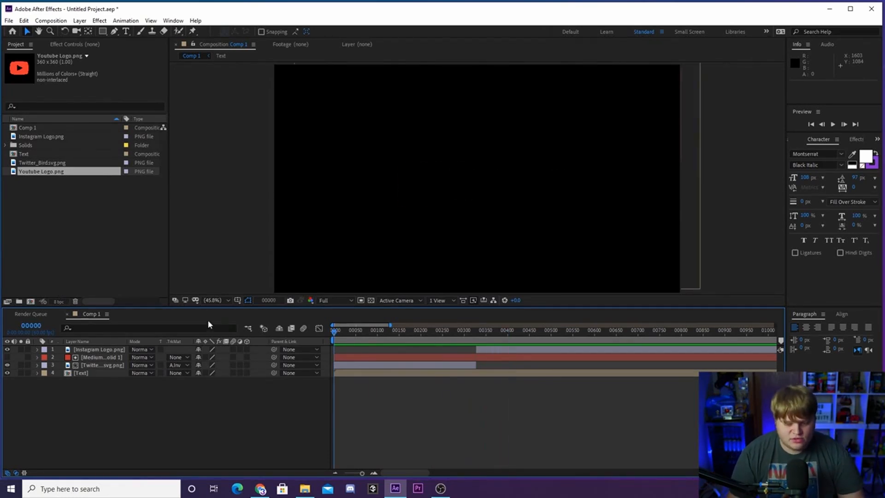
# Step: End Comp 1's work area at frame 1430 and scrub through the animation within it
pyautogui.click(335, 473)
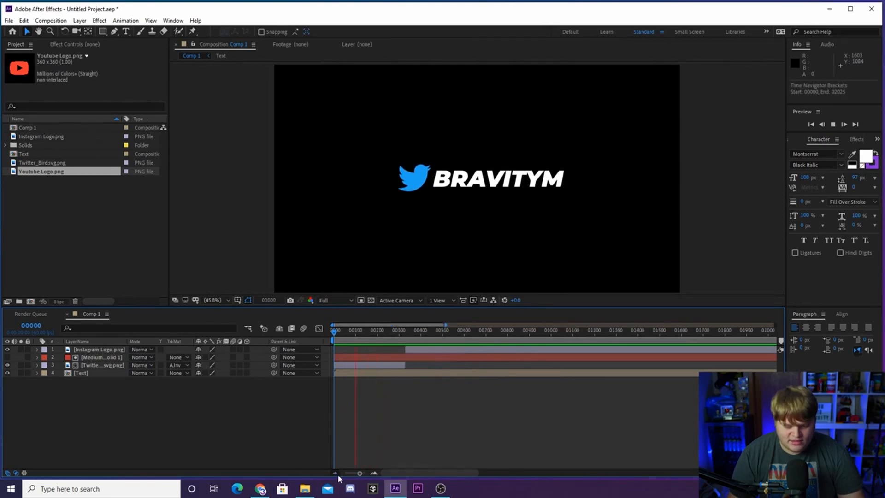
pyautogui.moveTo(348, 330); pyautogui.dragTo(491, 340)
pyautogui.press('n')
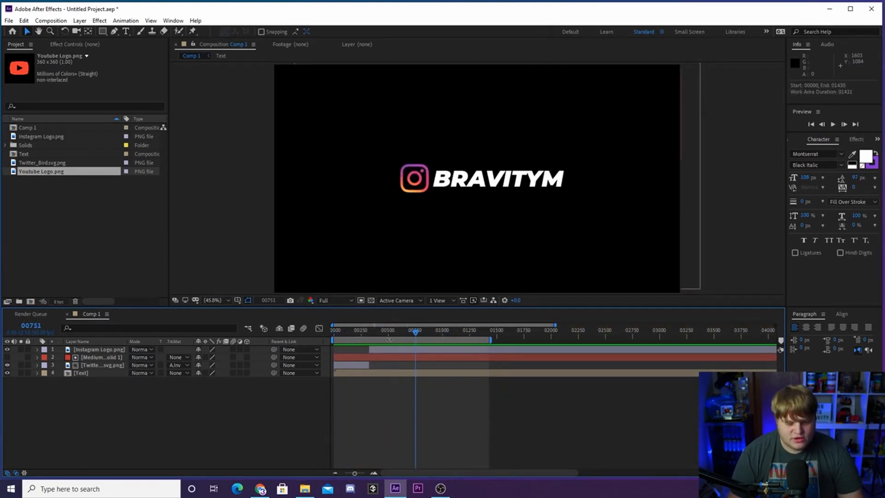
pyautogui.press('Home')
pyautogui.moveTo(341, 330); pyautogui.dragTo(433, 331)
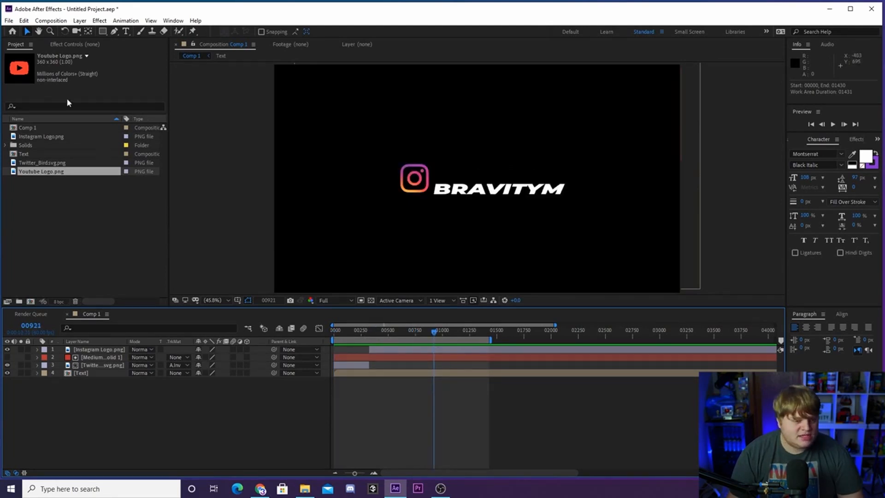
# Step: Add Comp 1 to the render queue and set its output module to QuickTime with RGB + Alpha channels
pyautogui.click(51, 20)
pyautogui.click(99, 98)
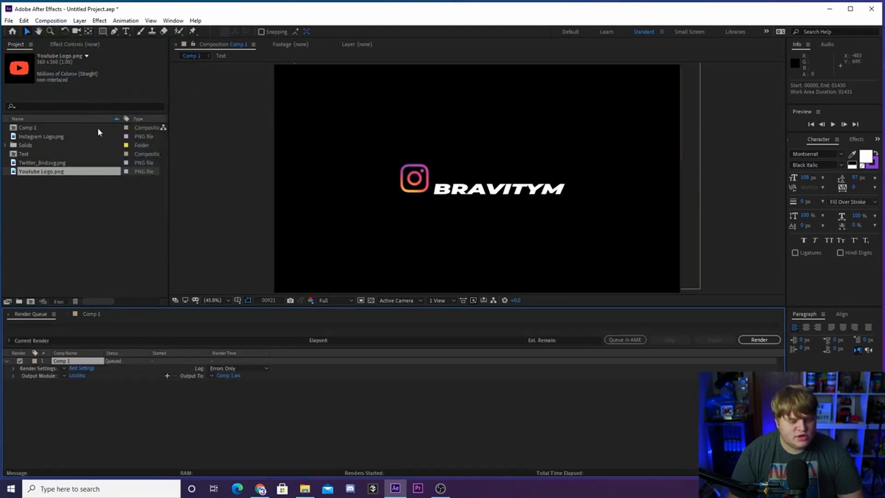
pyautogui.click(73, 376)
pyautogui.click(388, 129)
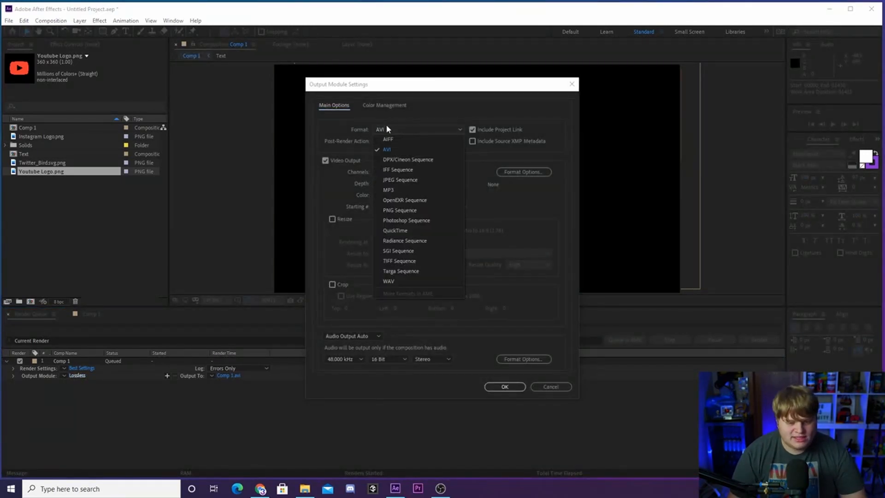
pyautogui.click(396, 230)
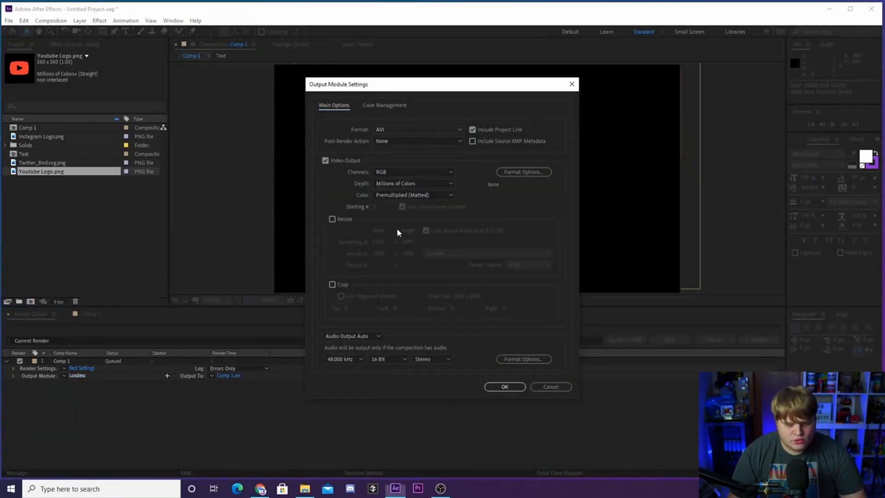
pyautogui.click(388, 171)
pyautogui.click(397, 201)
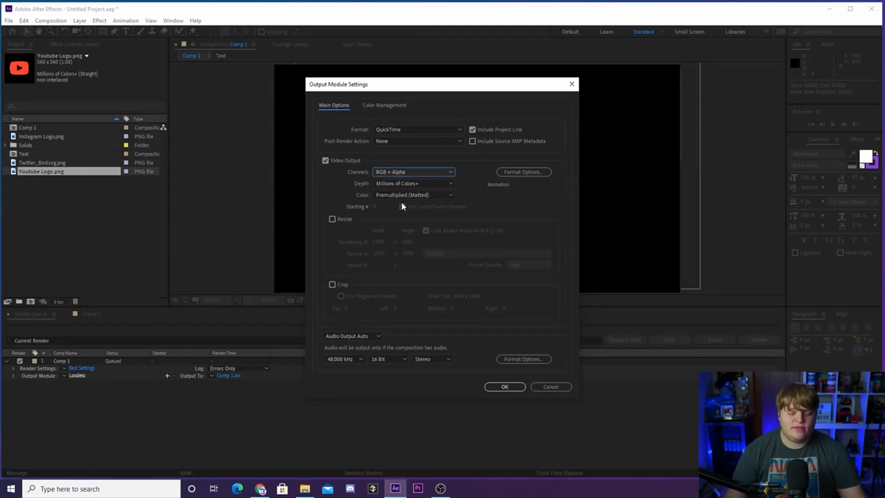
pyautogui.click(505, 387)
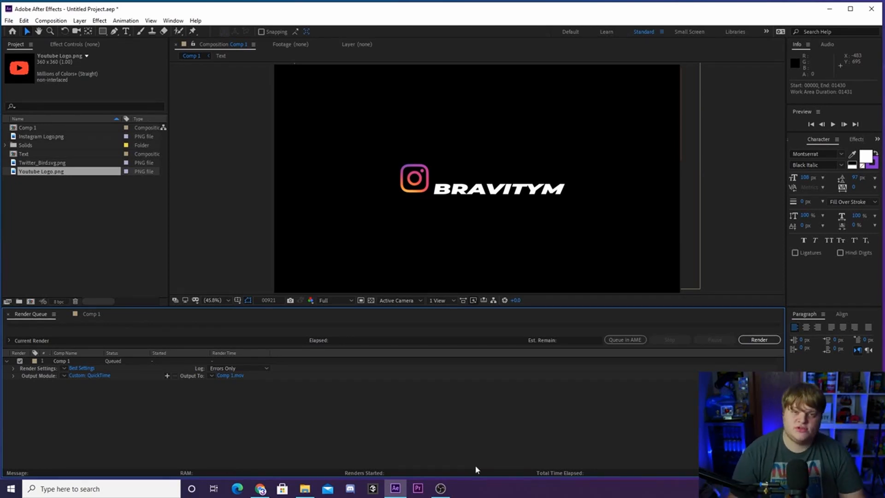
# Step: Return to the Comp 1 timeline and preview the animation from its first frame
pyautogui.click(91, 314)
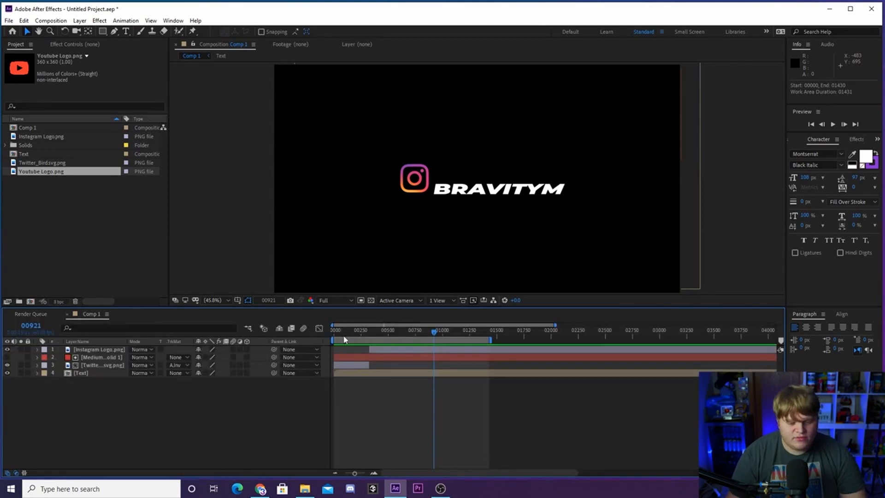
pyautogui.press('Home')
pyautogui.press('space')
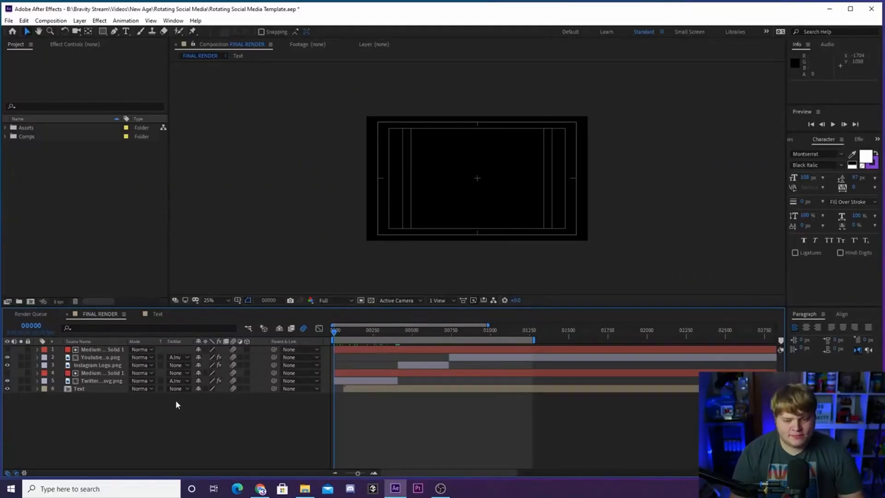
# Step: Preview the Rotating Social Media Template's FINAL RENDER composition from the start and check the Twitter section at frame 203
pyautogui.moveTo(352, 330); pyautogui.dragTo(301, 342)
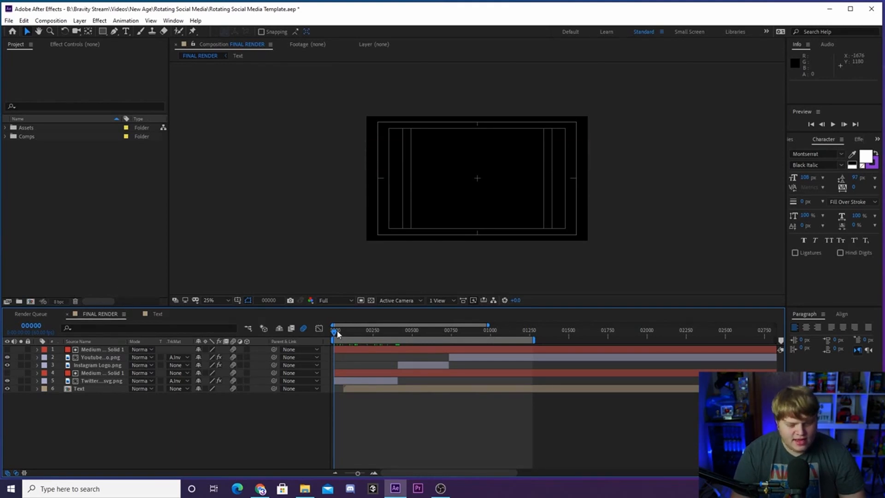
pyautogui.press('space')
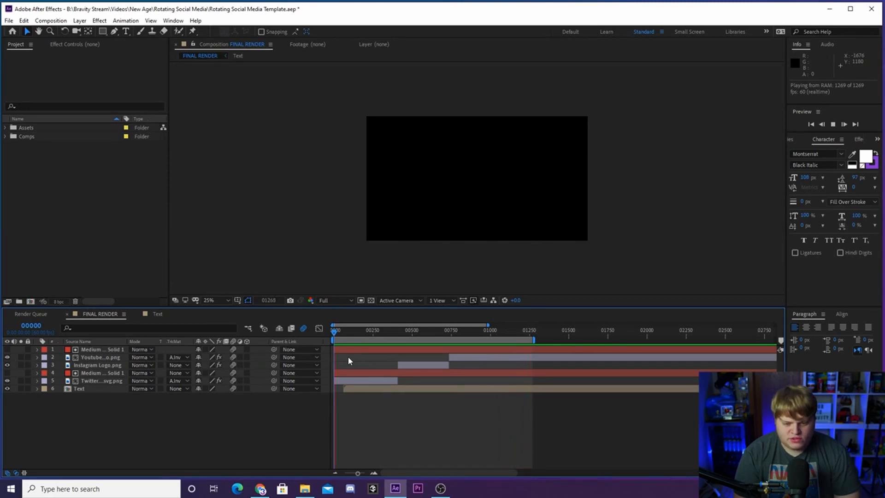
pyautogui.press('space')
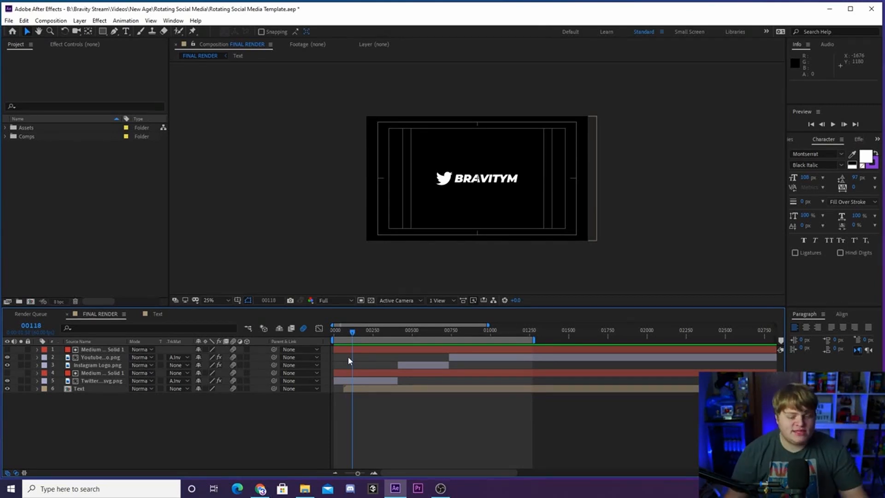
pyautogui.click(365, 331)
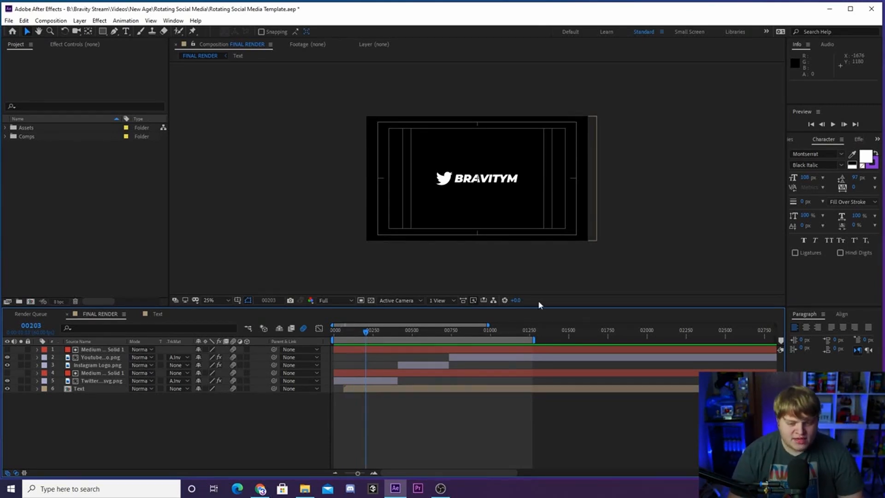
# Step: In the Text composition, replace the wording of the first text layer, BRAVITYM 4, with JOHNTWITCH12
pyautogui.click(159, 313)
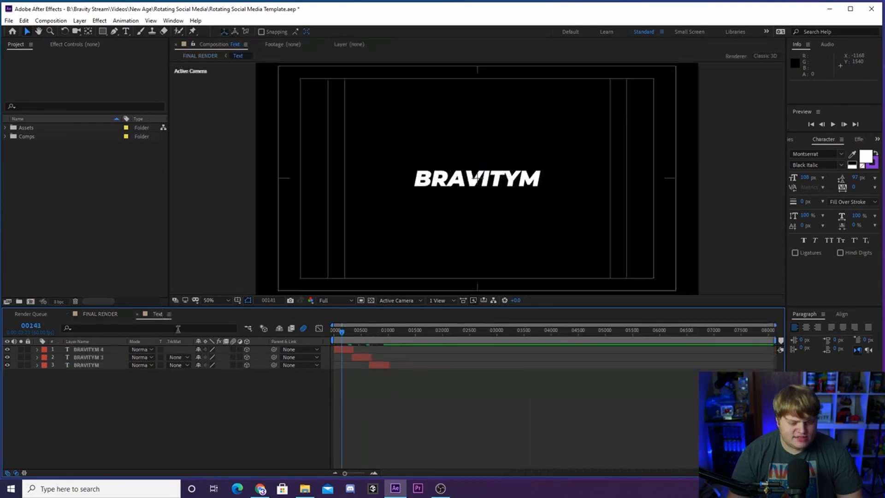
pyautogui.click(373, 473)
pyautogui.moveTo(427, 472); pyautogui.dragTo(422, 472)
pyautogui.moveTo(373, 342)
pyautogui.mouseDown()
pyautogui.moveTo(343, 341)
pyautogui.moveTo(515, 344)
pyautogui.moveTo(367, 344)
pyautogui.mouseUp()
pyautogui.click(489, 182)
pyautogui.click(127, 32)
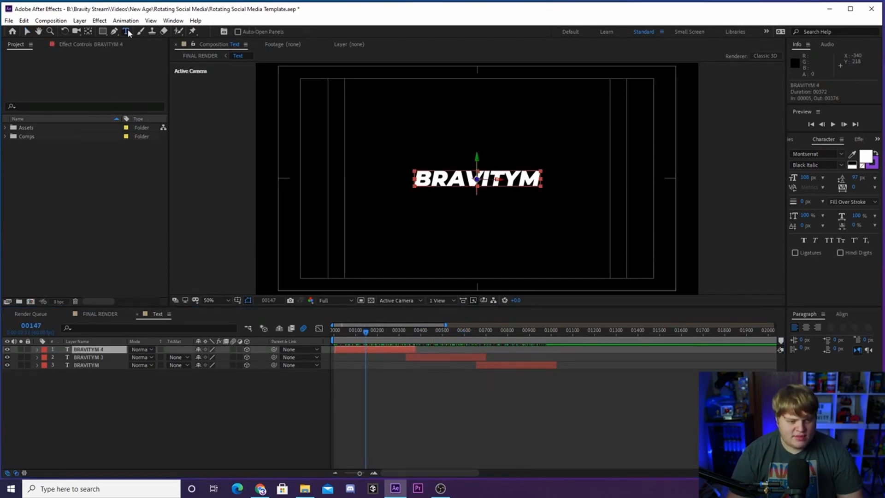
pyautogui.moveTo(428, 181); pyautogui.dragTo(592, 189)
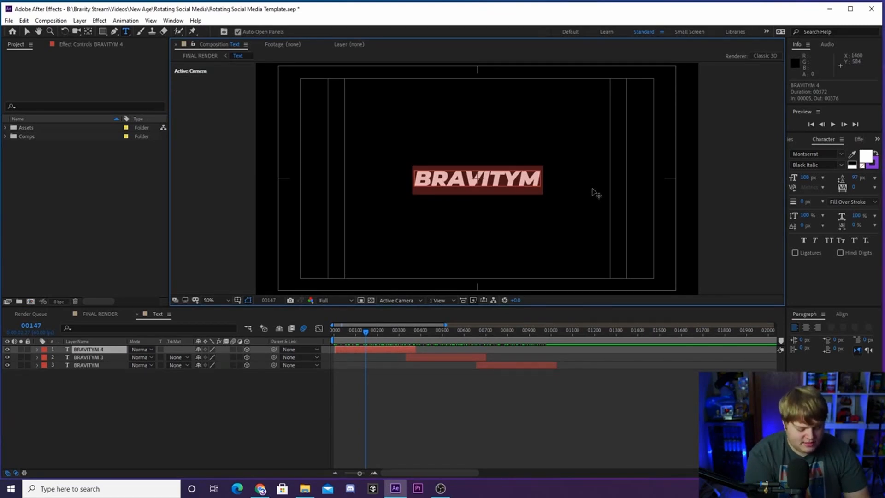
pyautogui.write('JOHNTWIT')
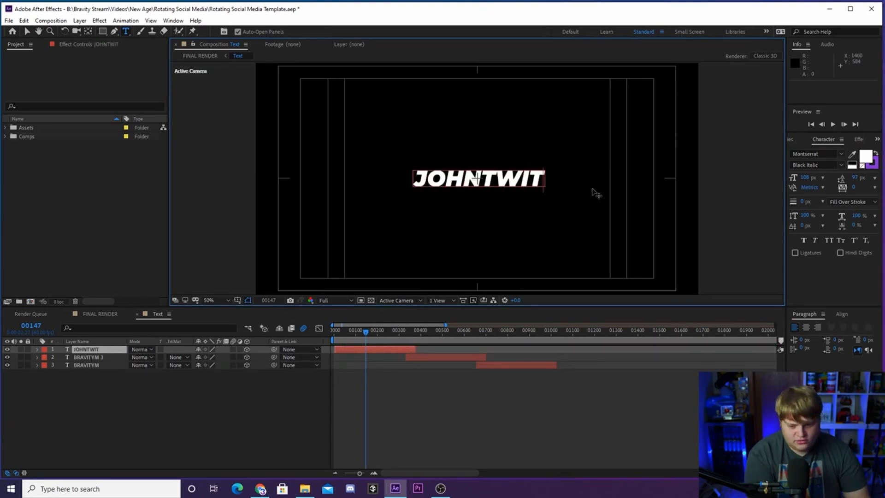
pyautogui.write('CH12')
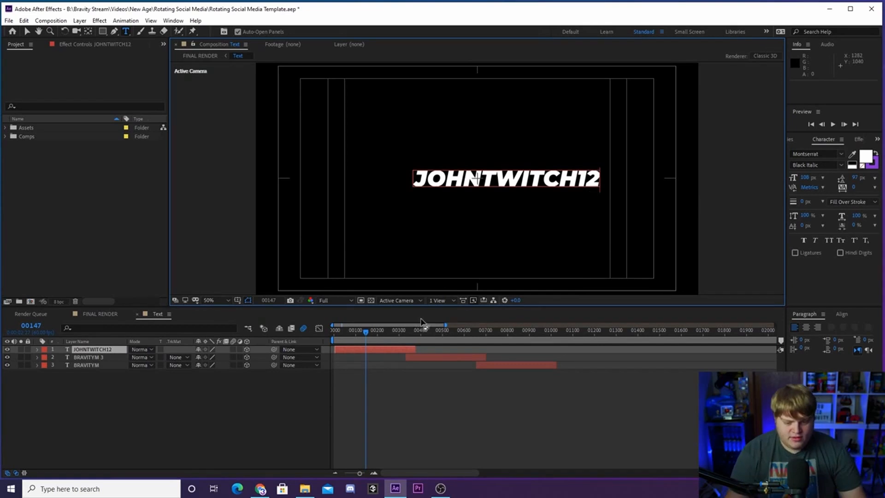
# Step: Replace the wording of the second text layer, BRAVITYM 3, with JOHNT21
pyautogui.click(444, 330)
pyautogui.click(439, 358)
pyautogui.doubleClick(456, 183)
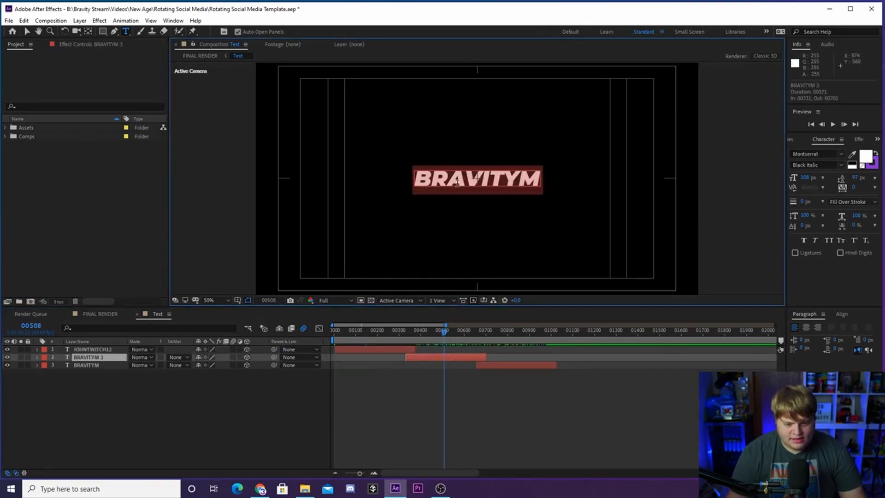
pyautogui.write('JOHNT')
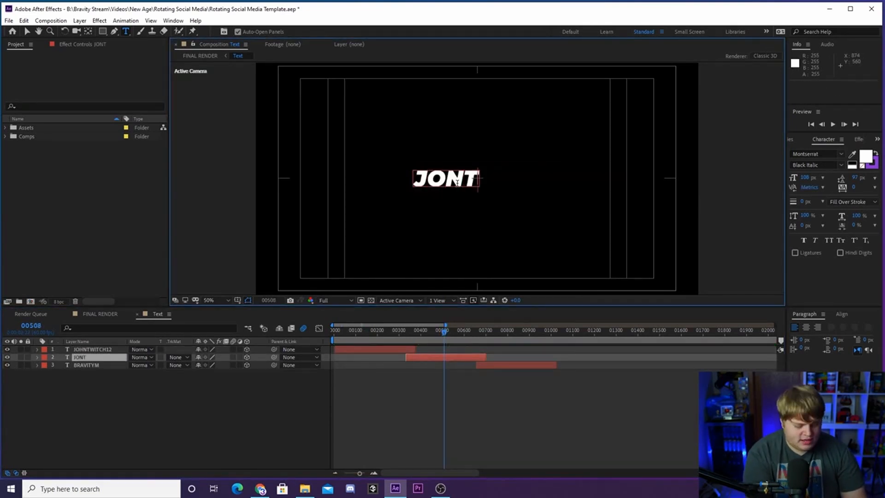
pyautogui.press('BackSpace')
pyautogui.press('BackSpace')
pyautogui.write('HNT21')
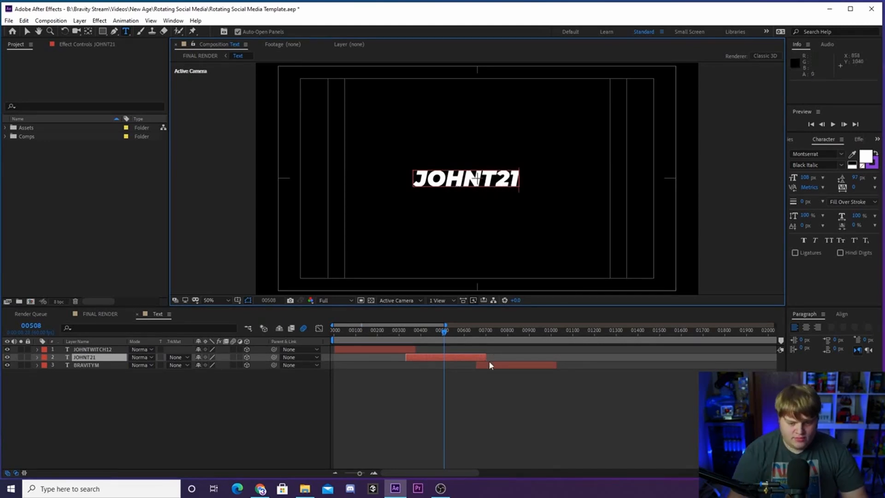
# Step: Replace the wording of the third text layer, BRAVITYM, with JOHNNY69
pyautogui.click(504, 332)
pyautogui.click(512, 365)
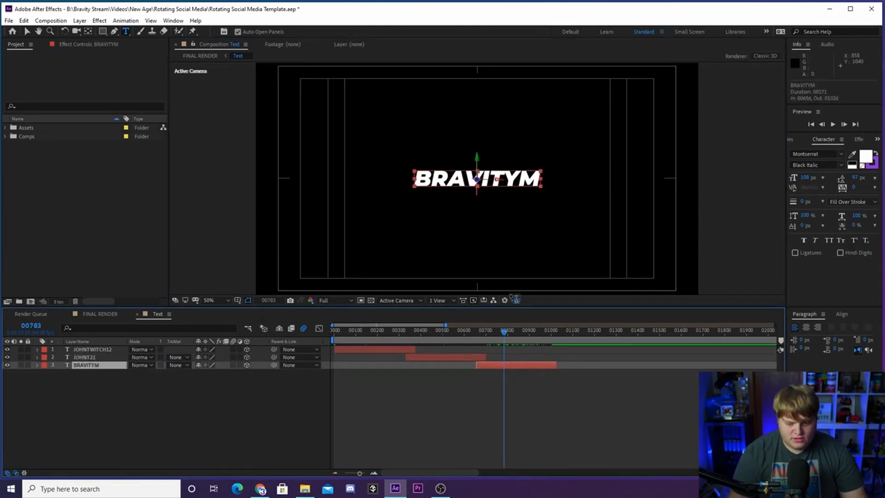
pyautogui.doubleClick(479, 180)
pyautogui.write('JOHNNY')
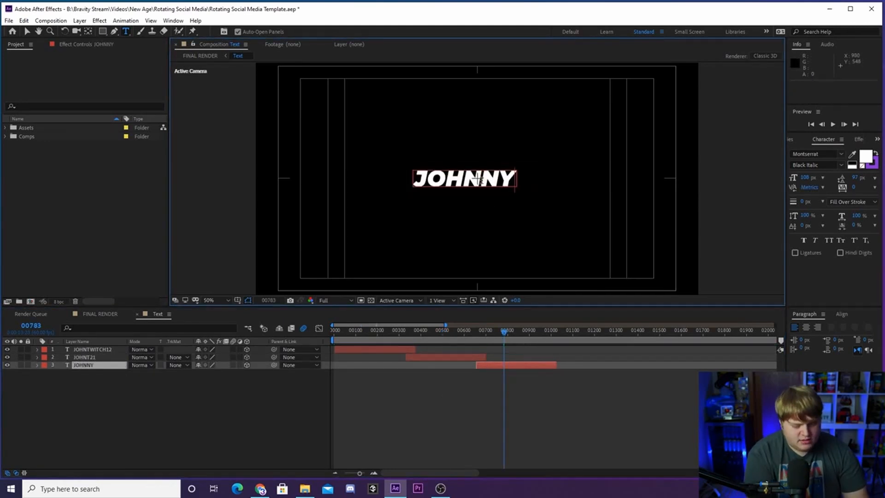
pyautogui.write('69')
pyautogui.click(226, 391)
# Step: Return to the FINAL RENDER composition and check how the new handles appear beside the logos
pyautogui.click(100, 313)
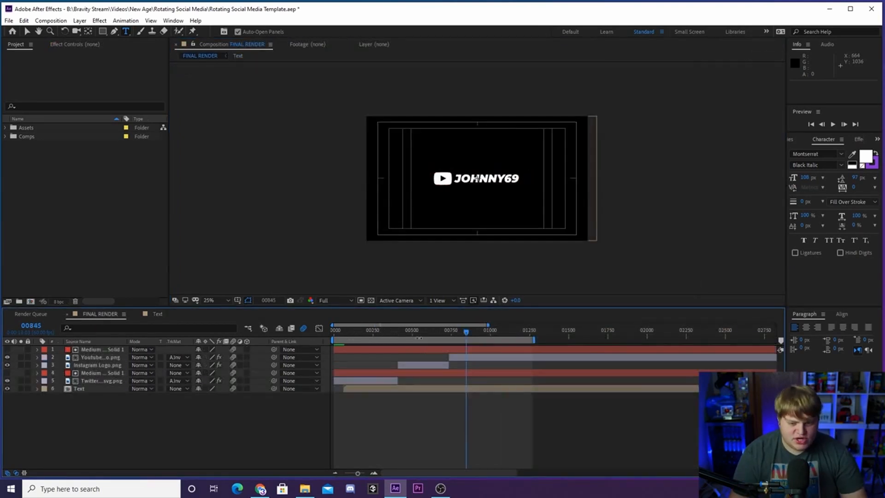
pyautogui.press('space')
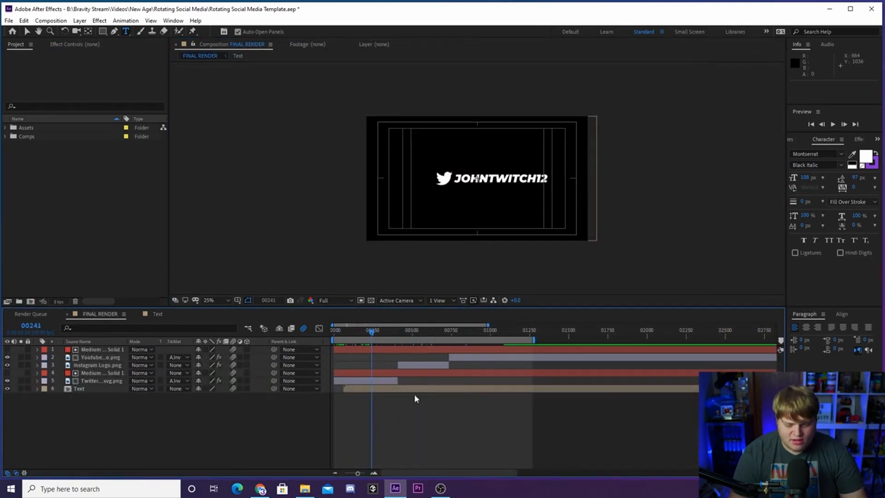
pyautogui.moveTo(377, 335); pyautogui.dragTo(423, 332)
pyautogui.click(371, 340)
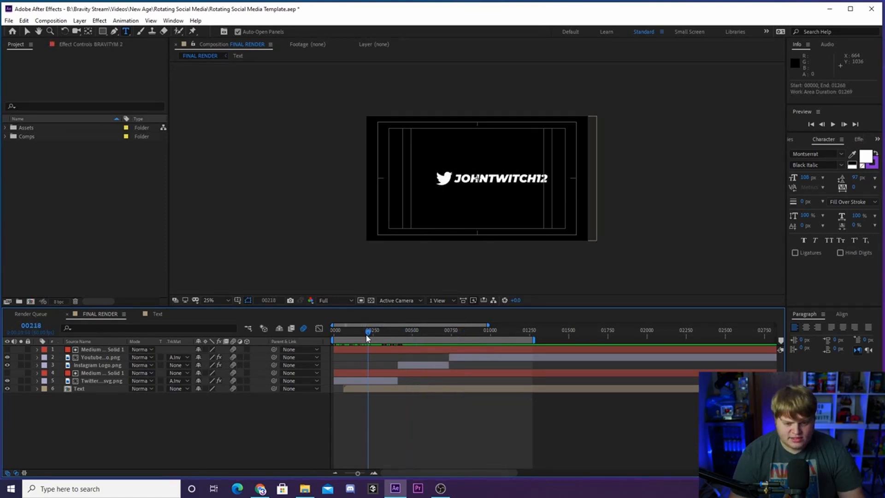
# Step: Undo the latest handle replacements and check the Instagram section of the FINAL RENDER composition
pyautogui.hotkey('ctrl', 'z')
pyautogui.moveTo(395, 340); pyautogui.dragTo(403, 341)
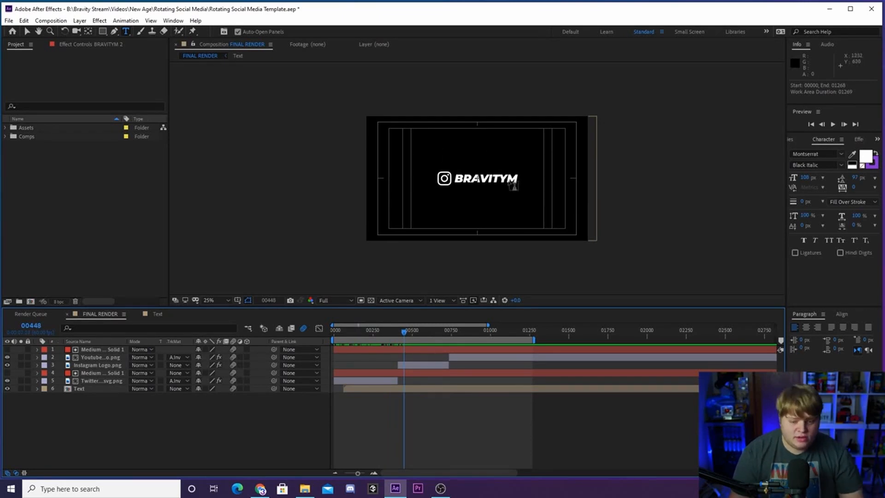
pyautogui.scroll(2, 451, 195)
# Step: In the Text composition, change the fill colour of the BRAVITYM 2 text layer to bright red
pyautogui.click(160, 315)
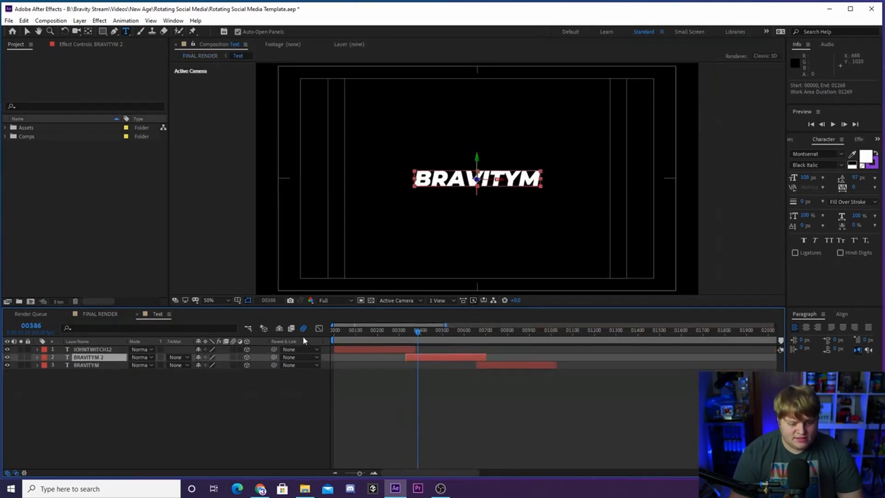
pyautogui.click(397, 350)
pyautogui.click(461, 356)
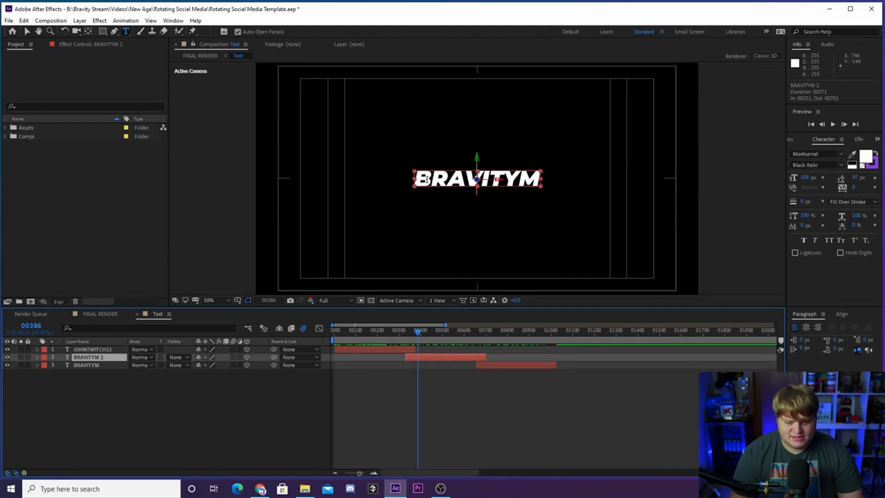
pyautogui.moveTo(429, 180); pyautogui.dragTo(553, 172)
pyautogui.click(422, 179)
pyautogui.hotkey('ctrl', 'a')
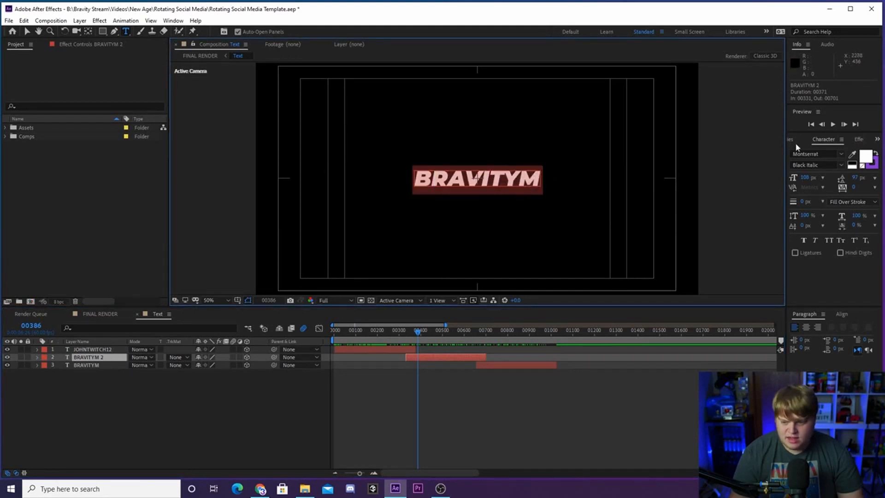
pyautogui.click(866, 157)
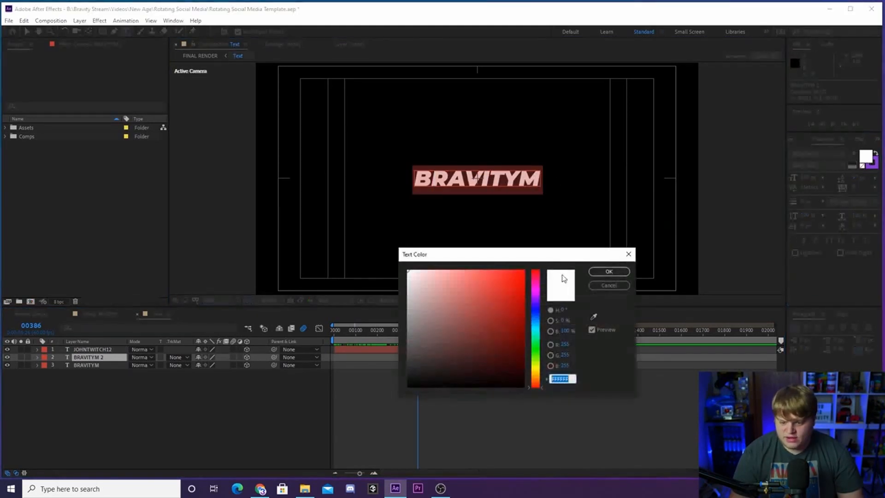
pyautogui.moveTo(519, 273); pyautogui.dragTo(538, 276)
pyautogui.click(602, 271)
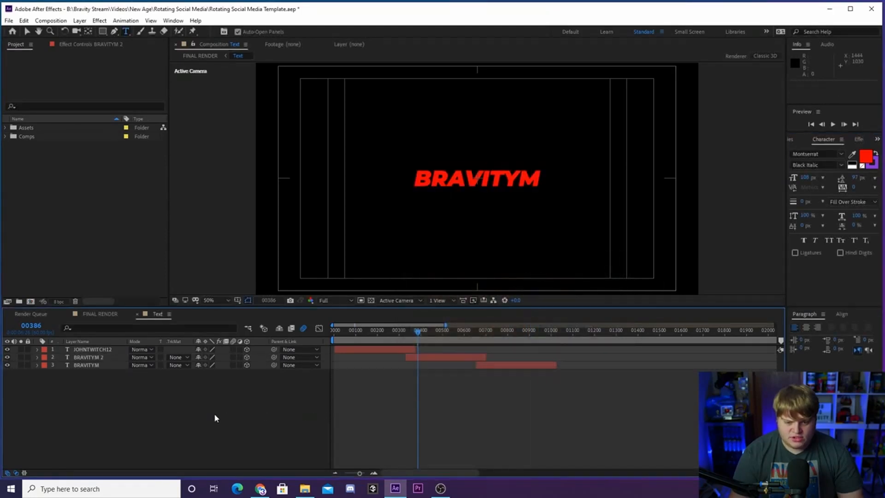
# Step: Undo the red text colour and return to the FINAL RENDER composition at the Instagram section, frame 483
pyautogui.moveTo(418, 331); pyautogui.dragTo(442, 331)
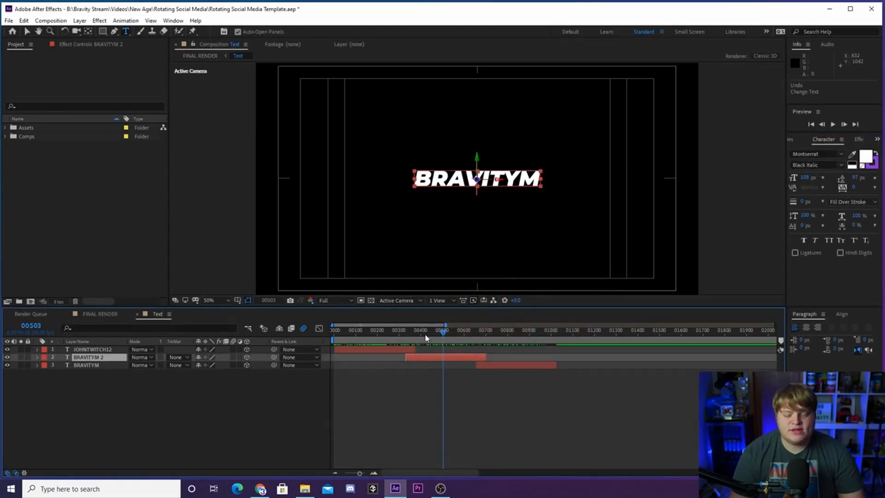
pyautogui.click(97, 314)
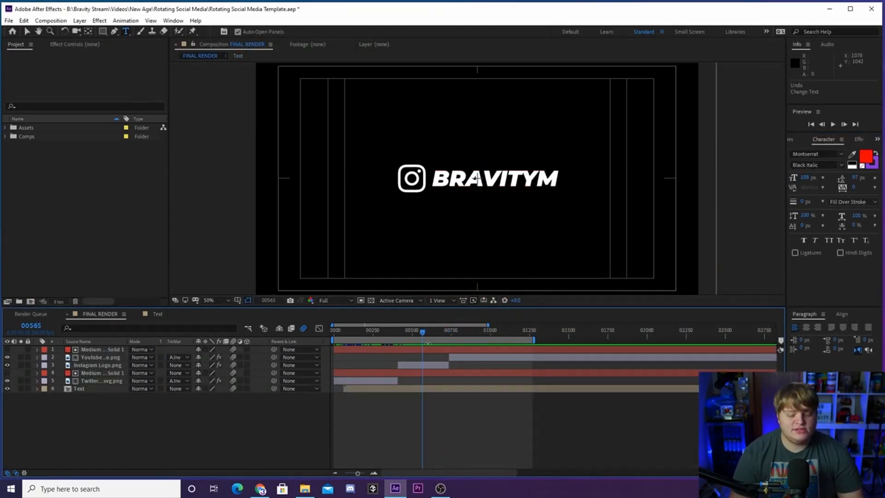
pyautogui.moveTo(418, 330)
pyautogui.mouseDown()
pyautogui.moveTo(369, 332)
pyautogui.moveTo(454, 332)
pyautogui.moveTo(409, 332)
pyautogui.mouseUp()
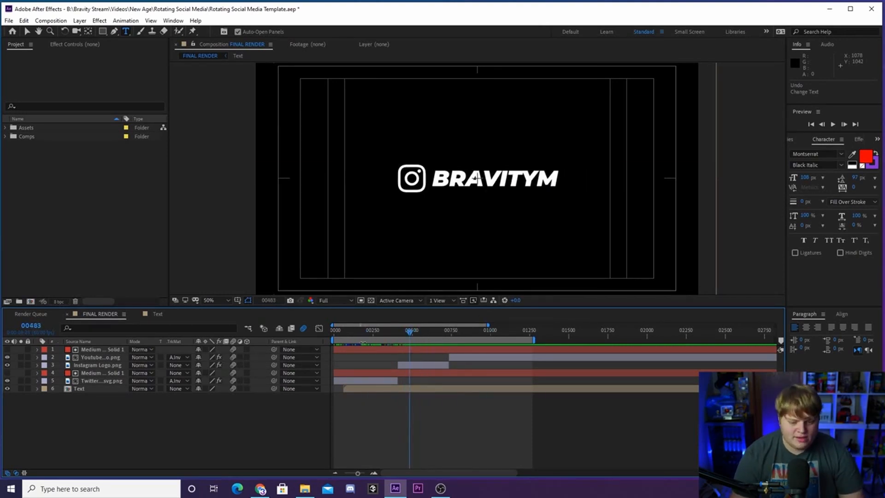
# Step: Examine the Fill effect settings on the Twitter, Instagram and YouTube logo layers
pyautogui.click(89, 381)
pyautogui.click(97, 367)
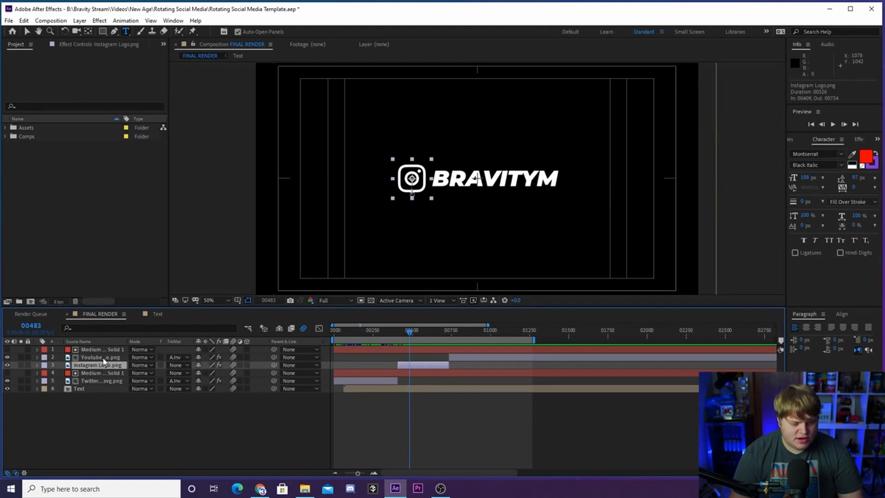
pyautogui.click(103, 358)
pyautogui.click(104, 383)
pyautogui.click(94, 42)
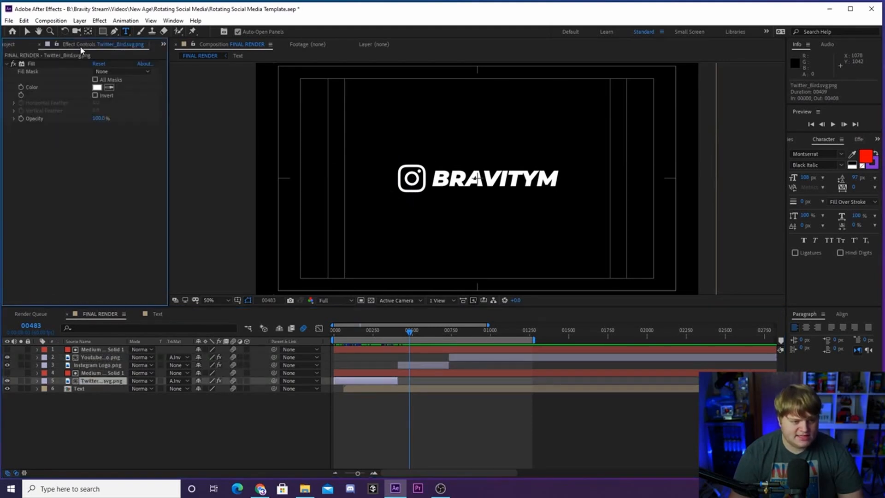
pyautogui.click(33, 63)
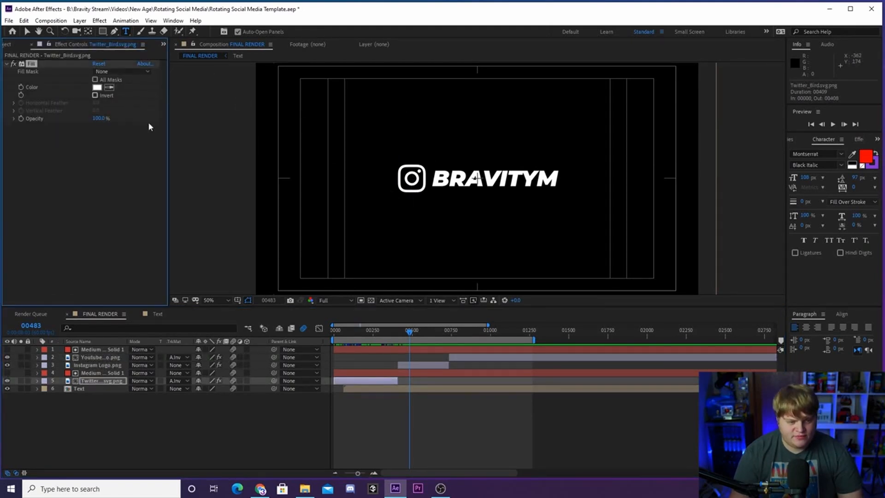
pyautogui.hotkey('ctrl', 'Up')
pyautogui.hotkey('ctrl', 'Up')
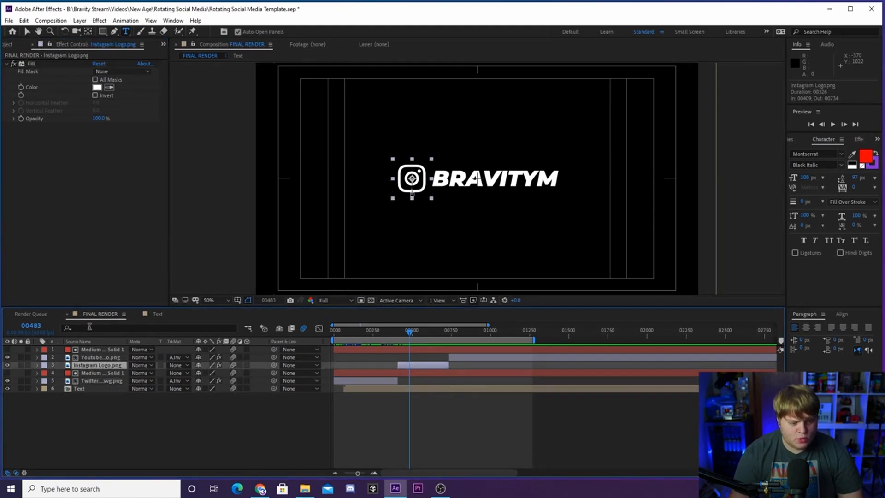
pyautogui.click(98, 358)
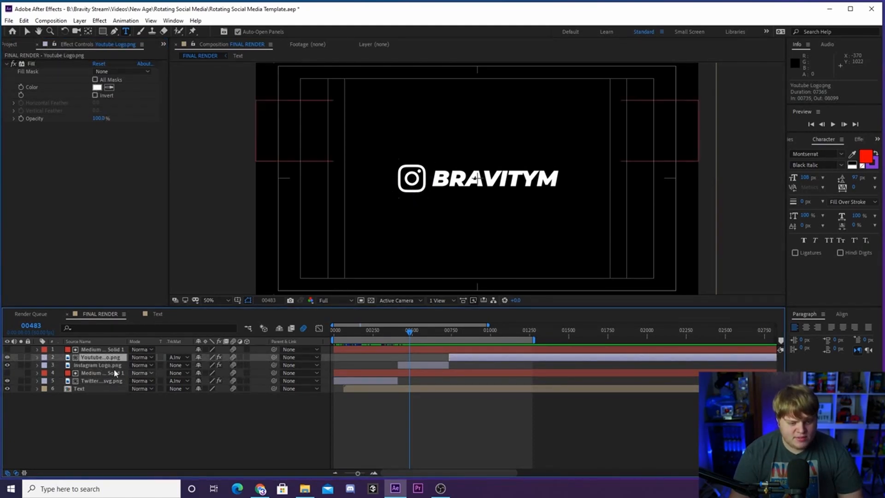
# Step: Try a bright blue (00BAFF) Fill colour on the Instagram logo and undo the change
pyautogui.click(102, 365)
pyautogui.click(96, 87)
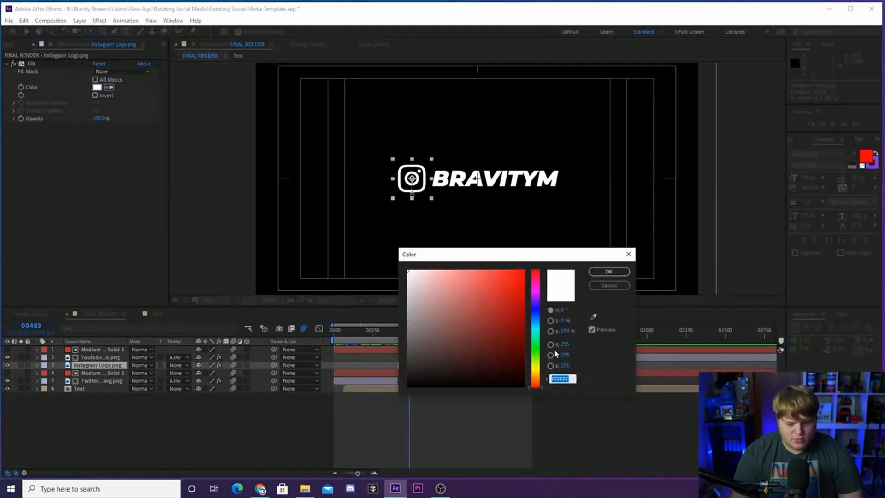
pyautogui.moveTo(533, 342); pyautogui.dragTo(535, 326)
pyautogui.click(521, 272)
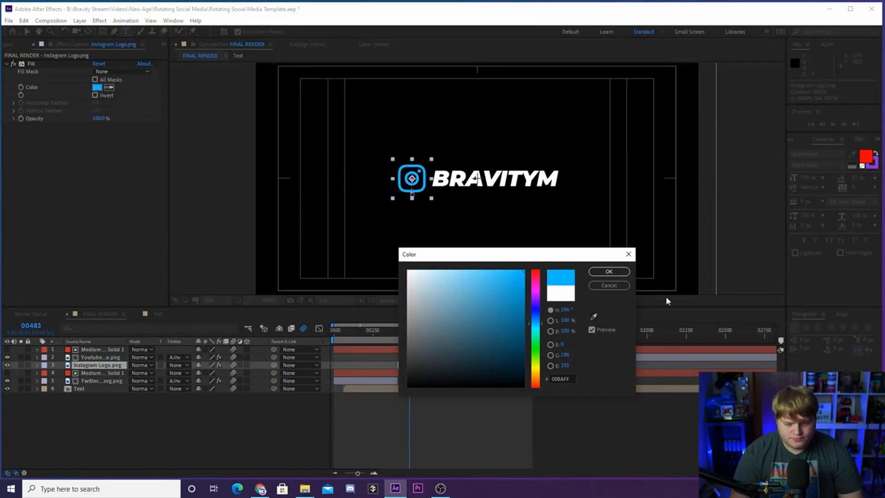
pyautogui.click(609, 272)
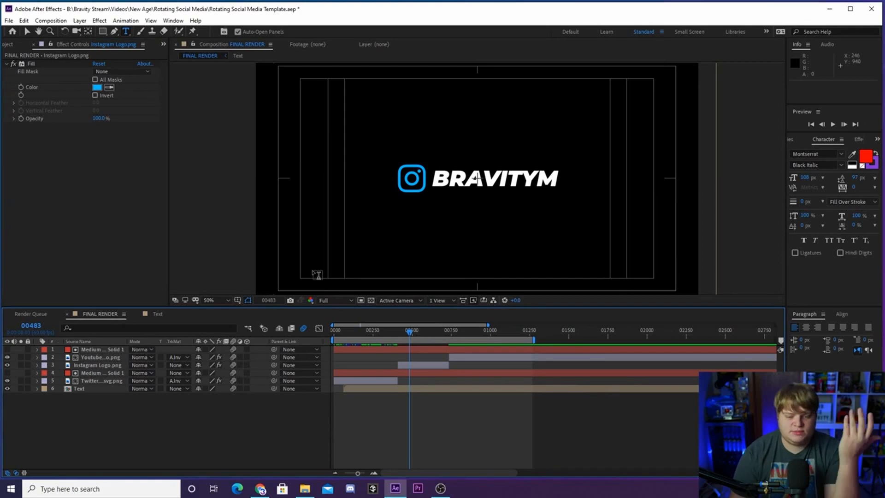
pyautogui.hotkey('ctrl', 'z')
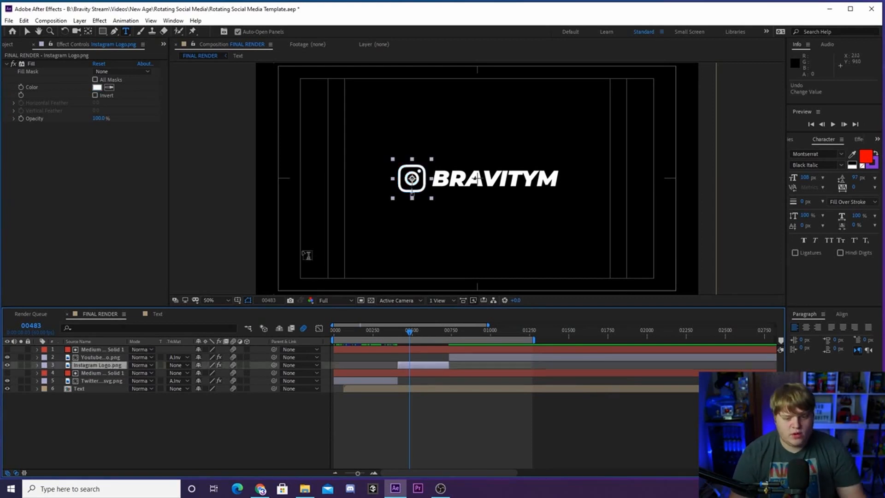
# Step: Disable the Fill effect on the Instagram, Twitter and YouTube logos to show their original colours, and go to frame 801
pyautogui.click(14, 64)
pyautogui.hotkey('ctrl', 'Down')
pyautogui.hotkey('ctrl', 'Down')
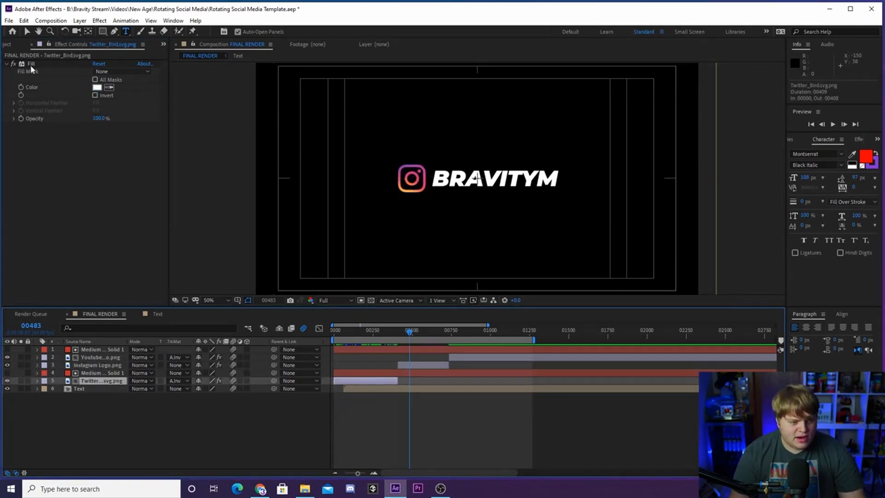
pyautogui.click(15, 64)
pyautogui.click(105, 358)
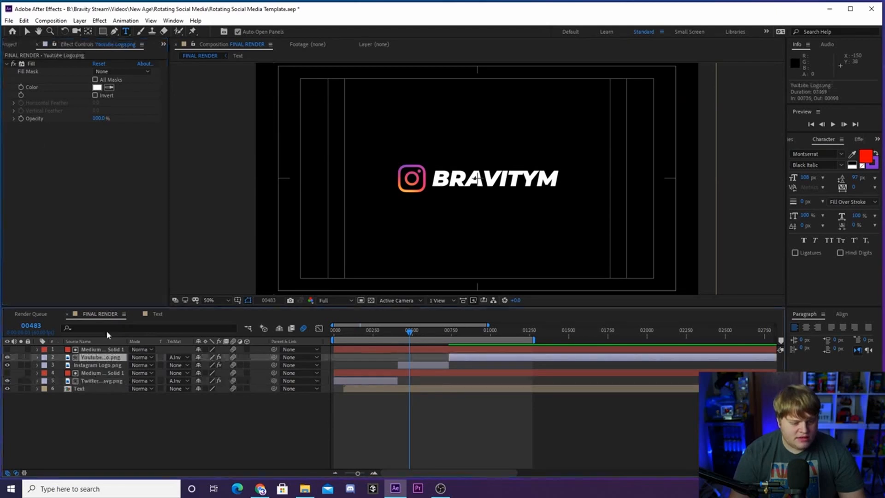
pyautogui.click(18, 65)
pyautogui.moveTo(409, 331); pyautogui.dragTo(459, 333)
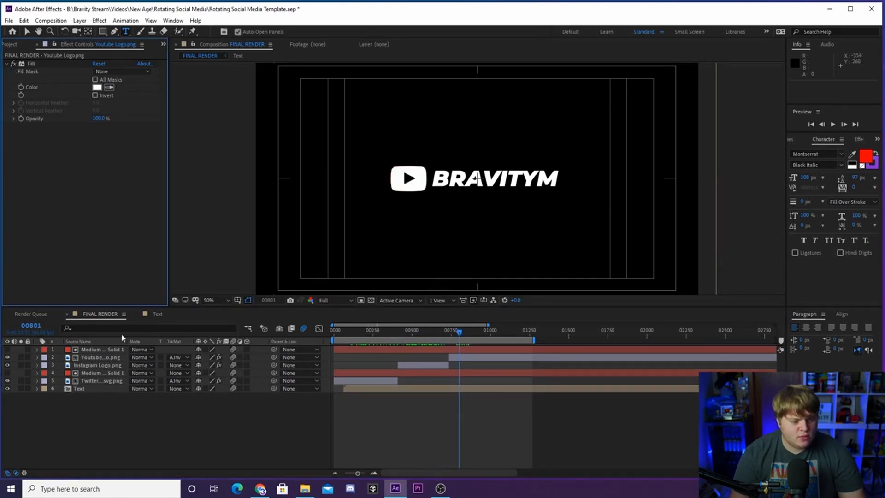
# Step: Turn the Fill effect back on for the Instagram and Twitter logo layers
pyautogui.click(98, 364)
pyautogui.click(14, 71)
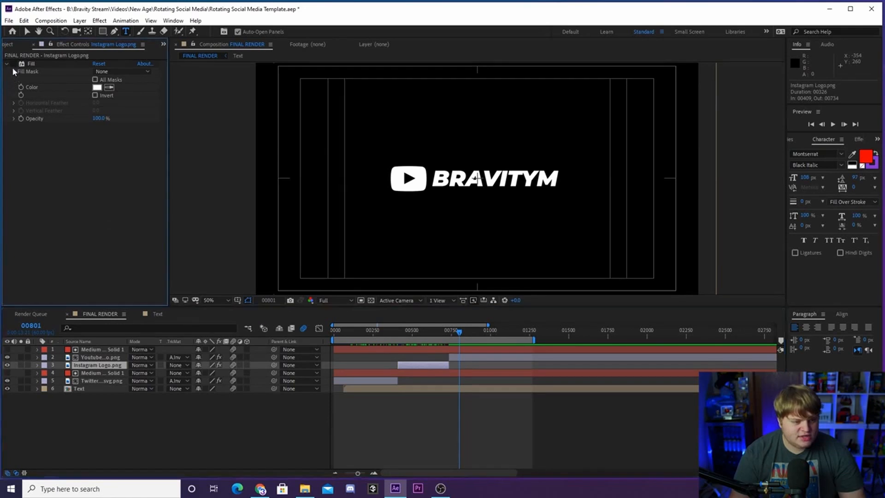
pyautogui.click(102, 381)
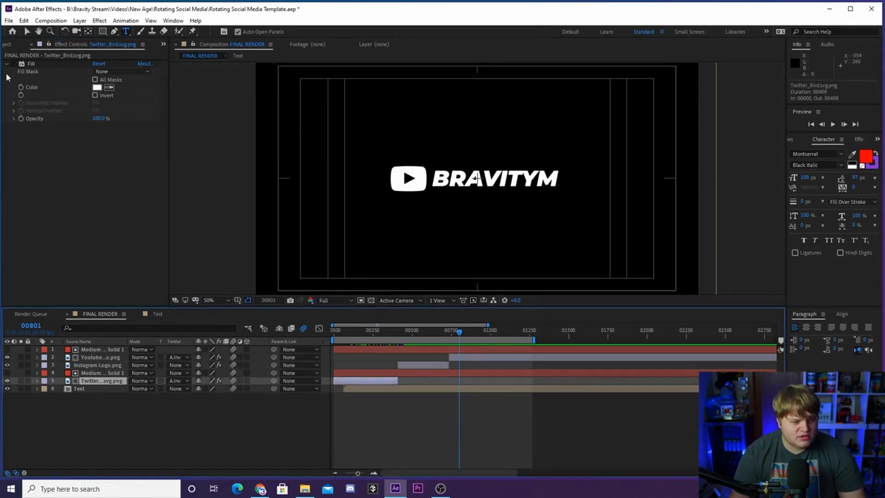
pyautogui.click(280, 444)
# Step: Check the Twitter section at frame 274 and look up the command for adding the composition to the render queue
pyautogui.moveTo(471, 333); pyautogui.dragTo(376, 333)
pyautogui.click(52, 21)
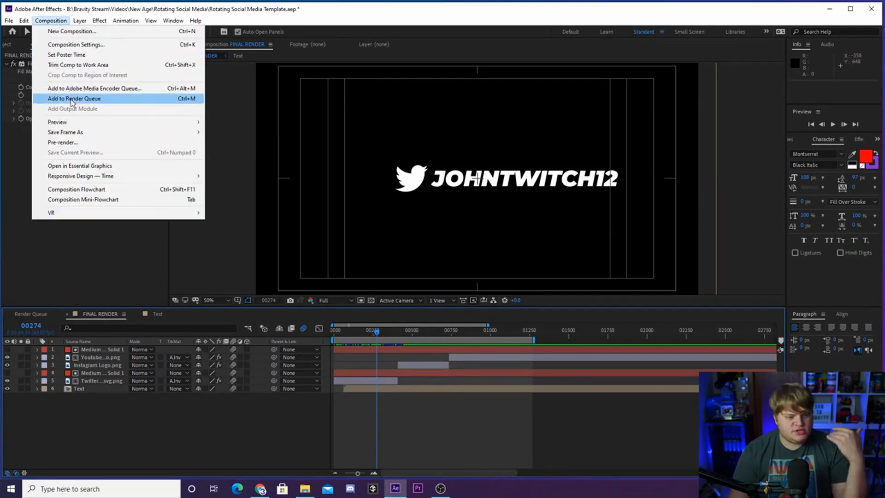
pyautogui.click(220, 424)
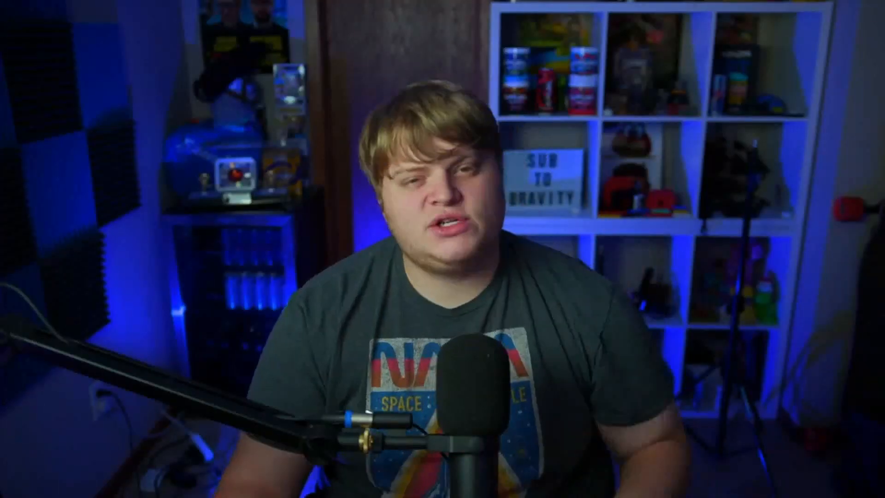